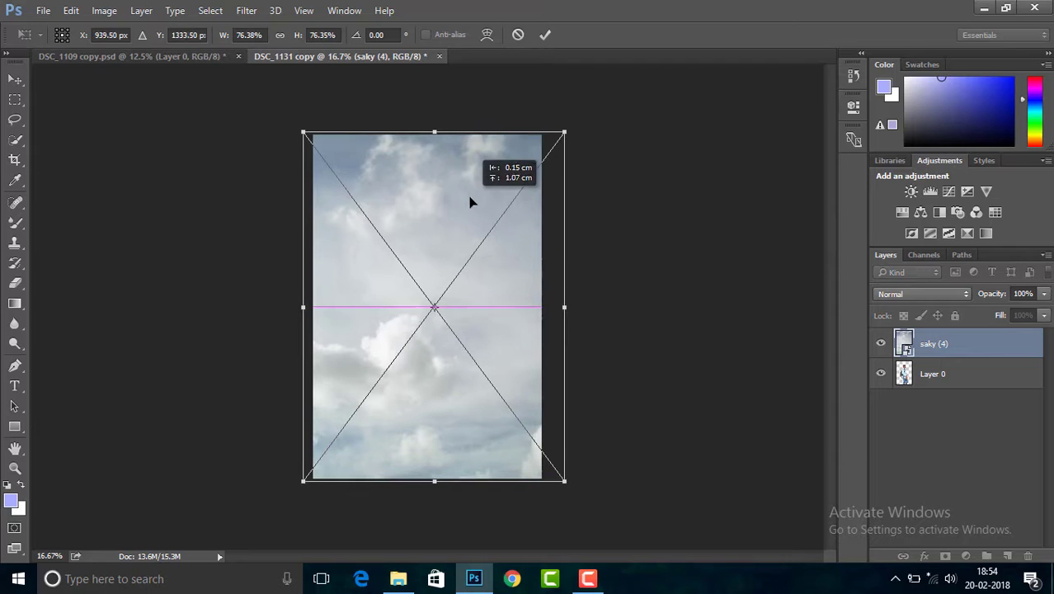
Commit the sky image's placement, move the saky (4) layer beneath Layer 0, and rasterize it
{"action": "key", "text": "Return"}
{"action": "left_click", "coordinate": [16, 161]}
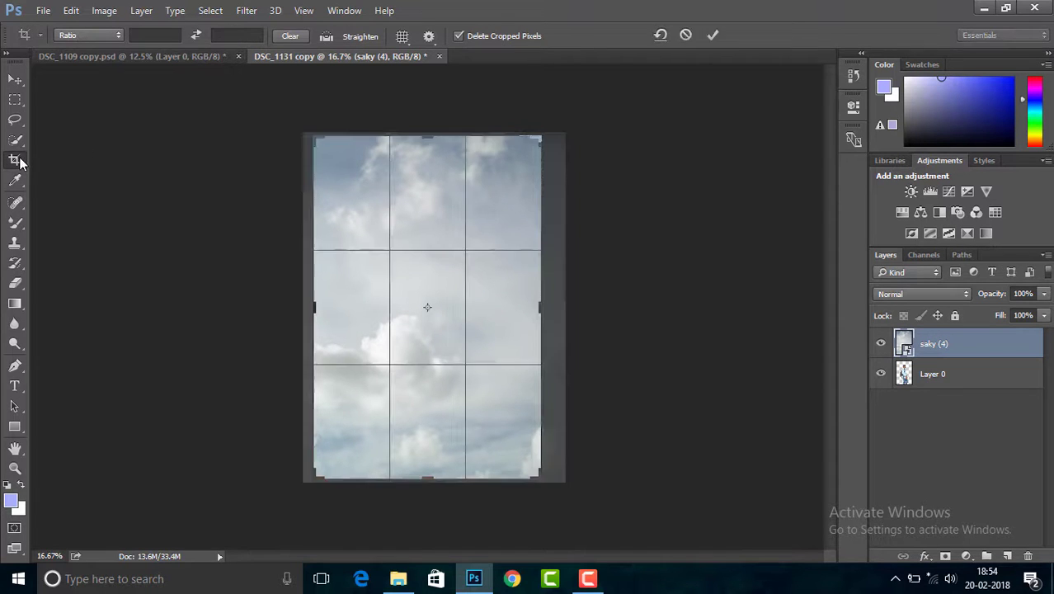
{"action": "left_click_drag", "start_coordinate": [932, 345], "coordinate": [944, 377]}
{"action": "right_click", "coordinate": [943, 377]}
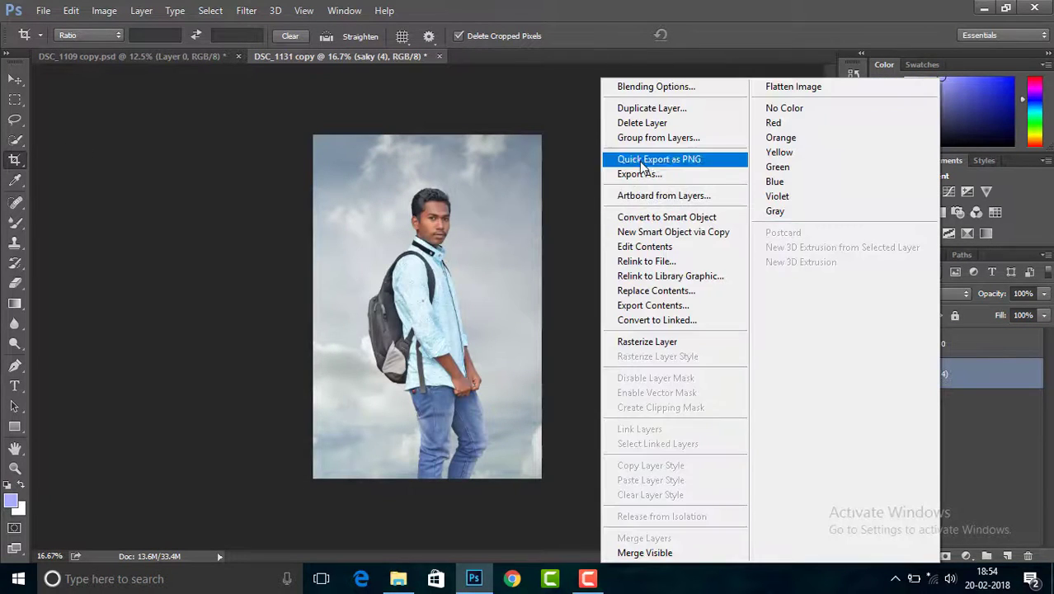
{"action": "left_click", "coordinate": [639, 341]}
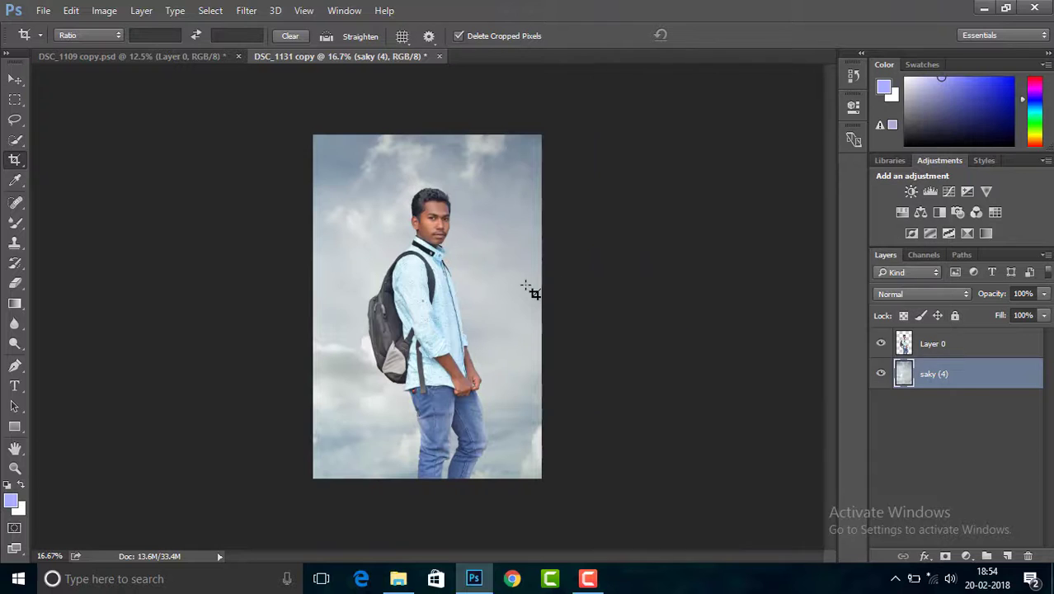
Free-transform Layer 0 to scale the man down slightly and move him up within the sky background
{"action": "left_click", "coordinate": [930, 345]}
{"action": "key", "text": "ctrl+t"}
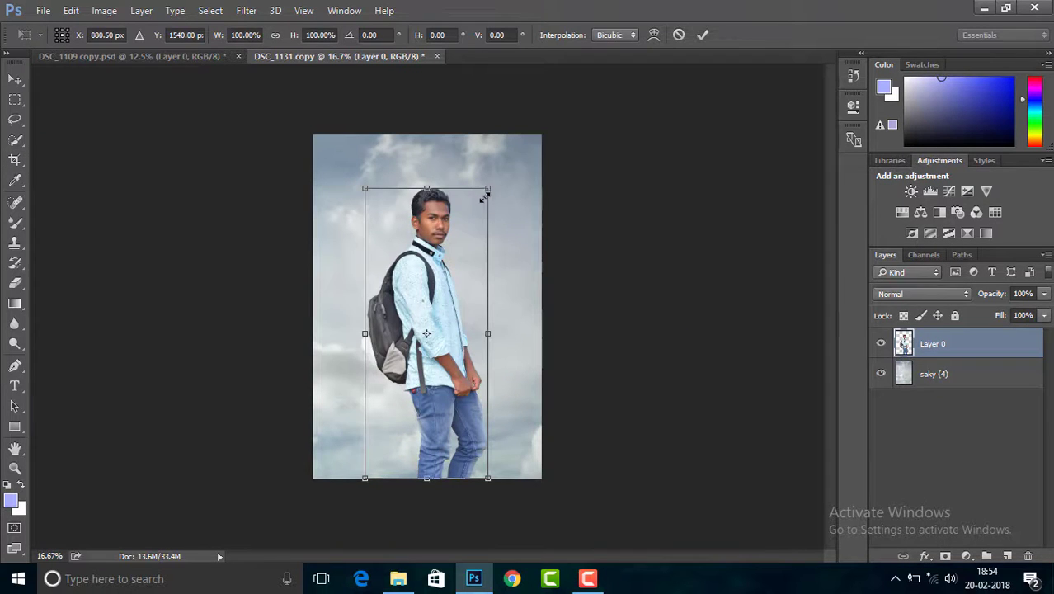
{"action": "left_click_drag", "start_coordinate": [485, 197], "coordinate": [482, 205]}
{"action": "left_click_drag", "start_coordinate": [433, 290], "coordinate": [439, 240]}
{"action": "key", "text": "c"}
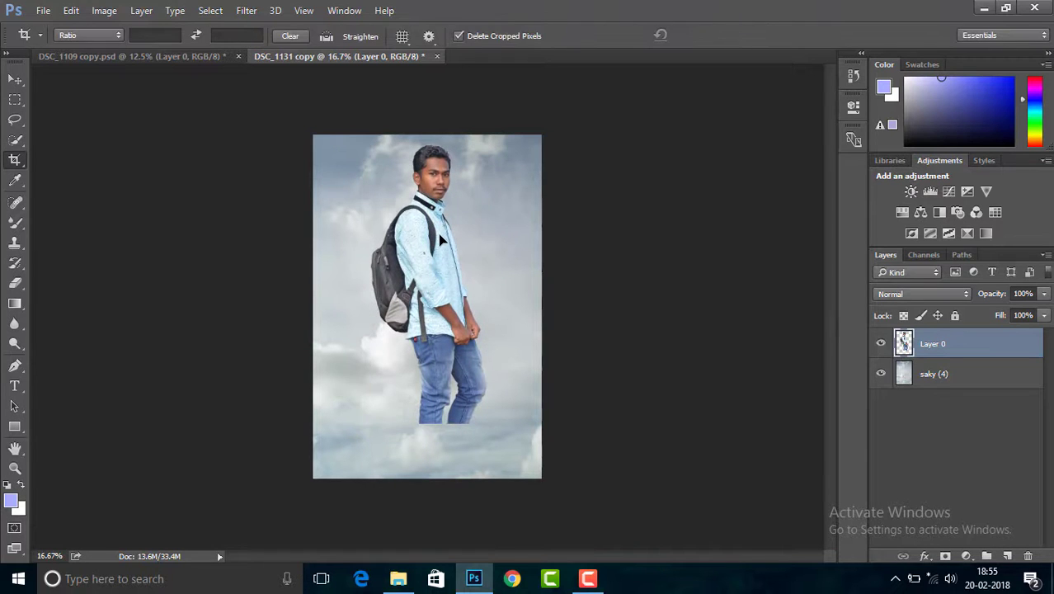
Apply Selective Color to Layer 0, setting the Reds to Cyan +100% and Black -83%
{"action": "key", "text": "ctrl+plus"}
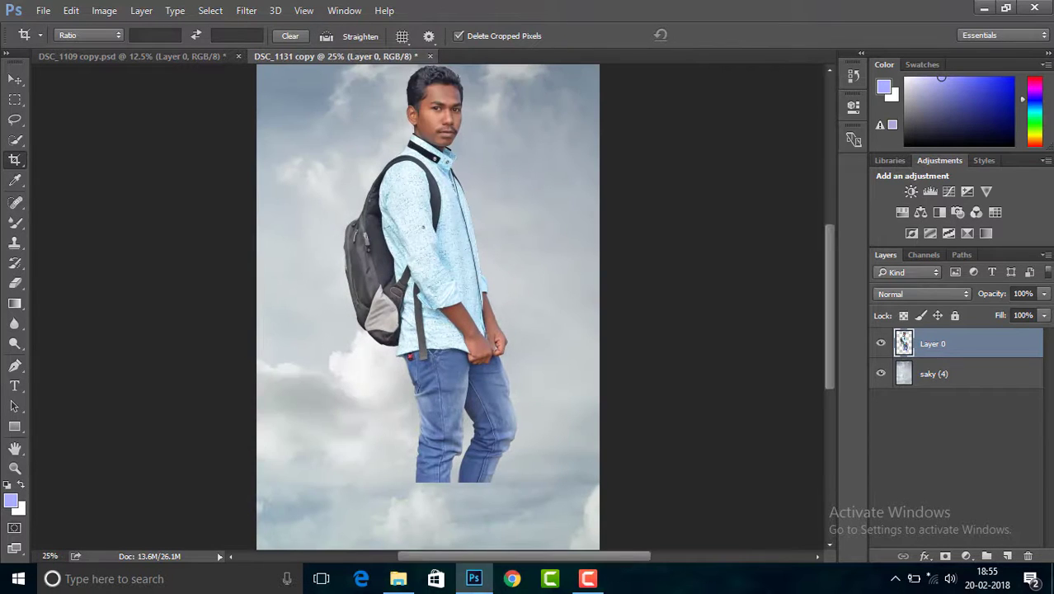
{"action": "left_click", "coordinate": [104, 10]}
{"action": "mouse_move", "coordinate": [127, 47]}
{"action": "left_click", "coordinate": [354, 280]}
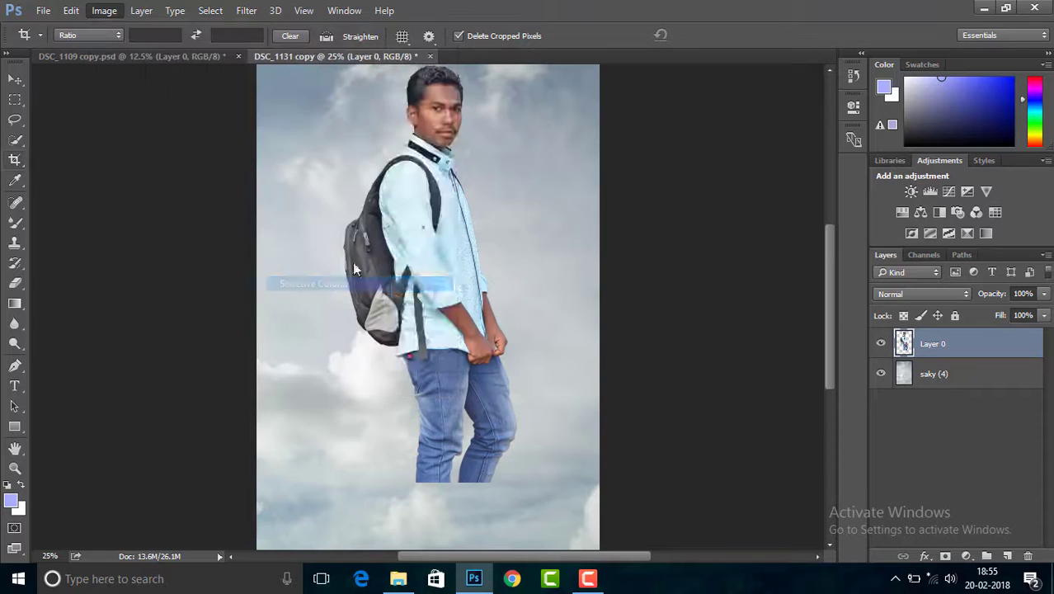
{"action": "left_click_drag", "start_coordinate": [676, 258], "coordinate": [786, 271]}
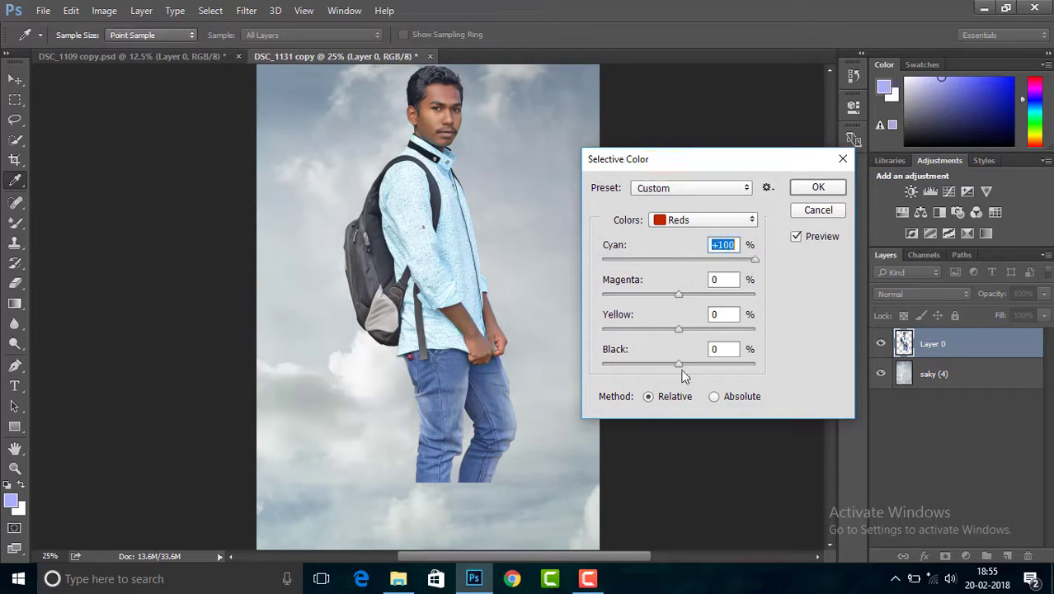
{"action": "left_click_drag", "start_coordinate": [678, 364], "coordinate": [629, 367]}
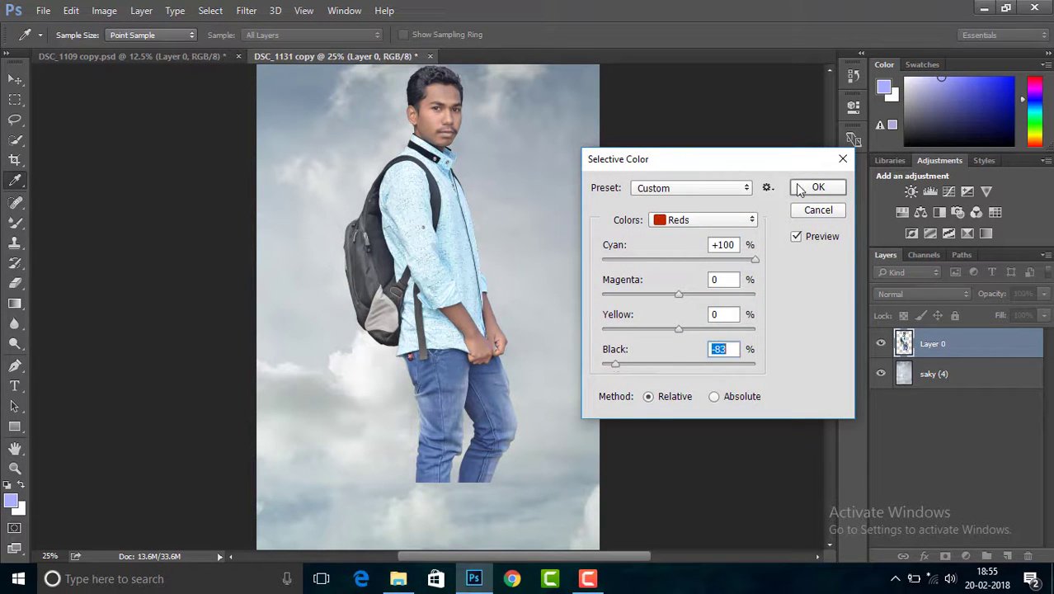
{"action": "left_click", "coordinate": [799, 188]}
{"action": "key", "text": "c"}
Duplicate Layer 0 and set Clarity to +6 and Vibrance to +5 on the copy in the Camera Raw Filter
{"action": "key", "text": "ctrl+j"}
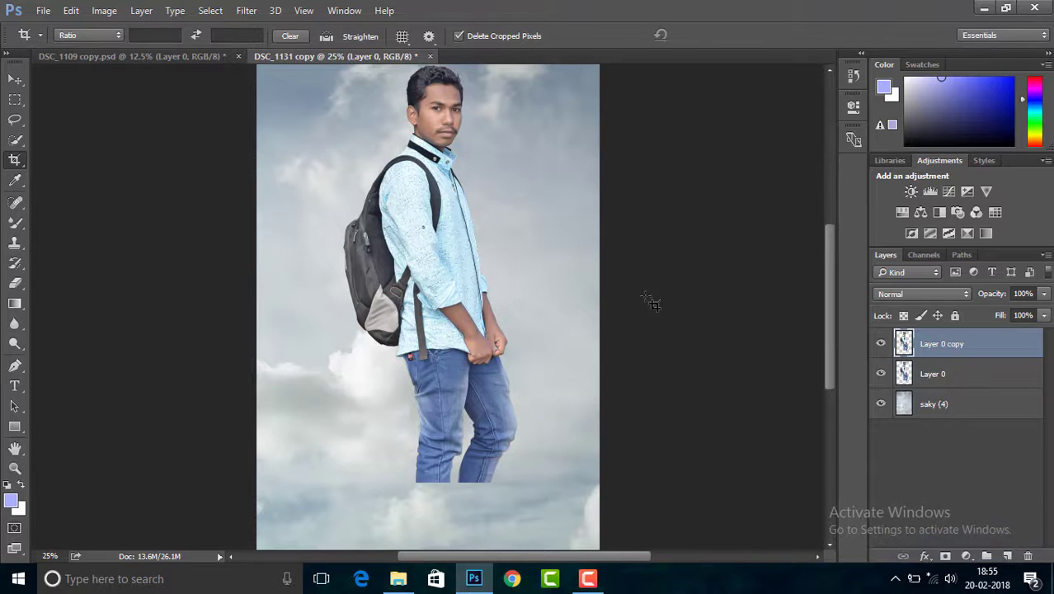
{"action": "key", "text": "ctrl+plus"}
{"action": "key", "text": "ctrl+plus"}
{"action": "scroll", "coordinate": [560, 226], "scroll_direction": "up", "scroll_amount": 6}
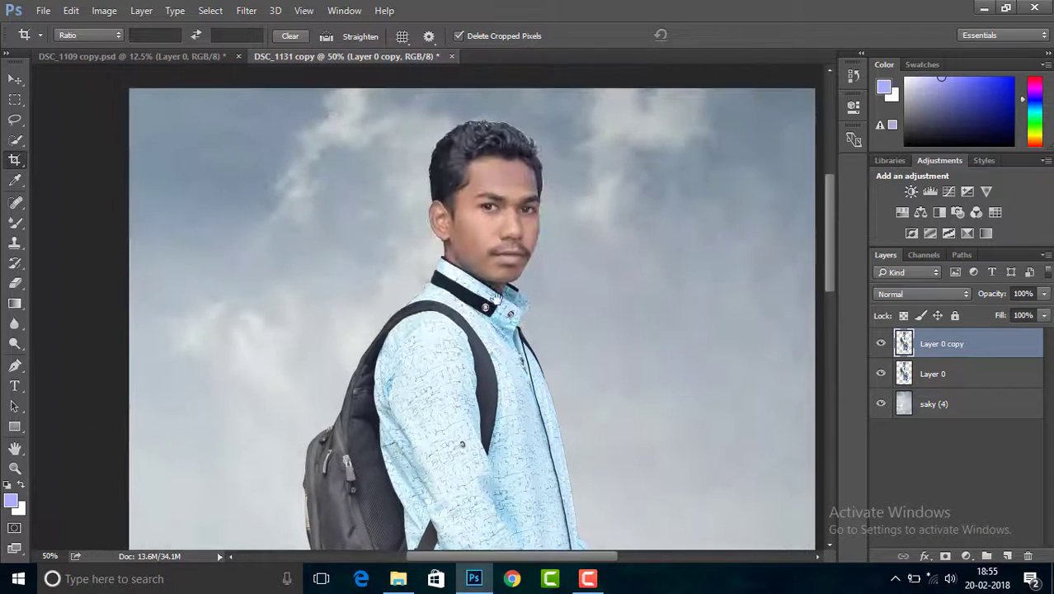
{"action": "left_click", "coordinate": [246, 10]}
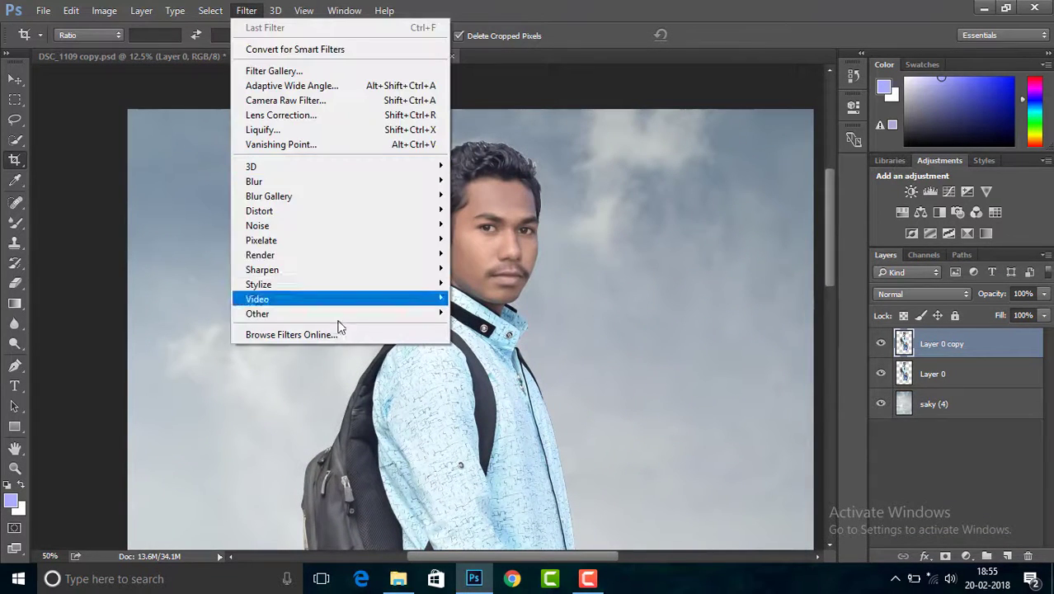
{"action": "left_click", "coordinate": [282, 105]}
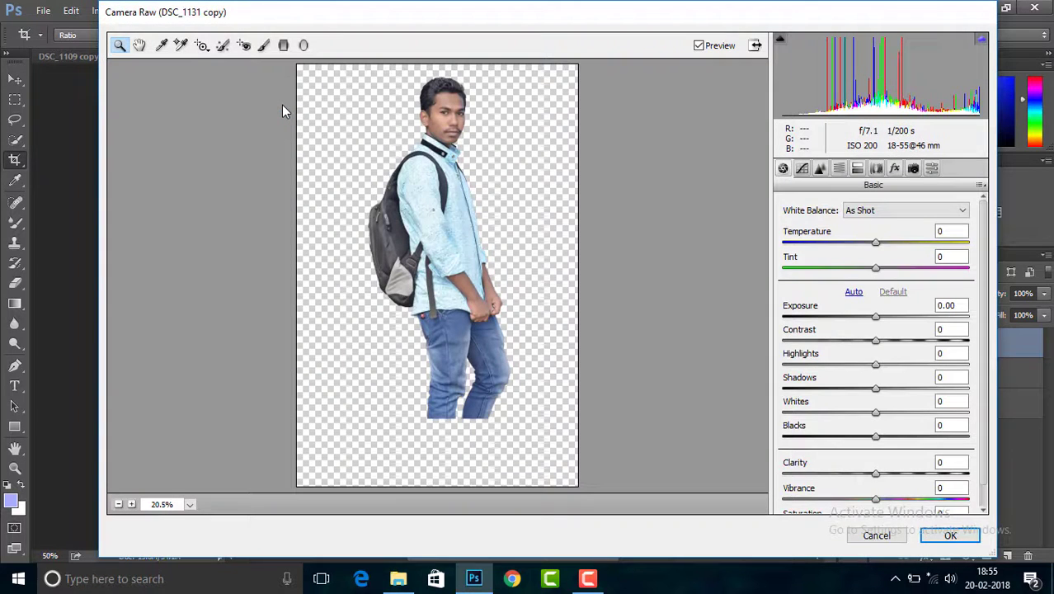
{"action": "mouse_move", "coordinate": [876, 474]}
{"action": "left_mouse_down"}
{"action": "mouse_move", "coordinate": [882, 502]}
{"action": "mouse_move", "coordinate": [881, 475]}
{"action": "left_mouse_up"}
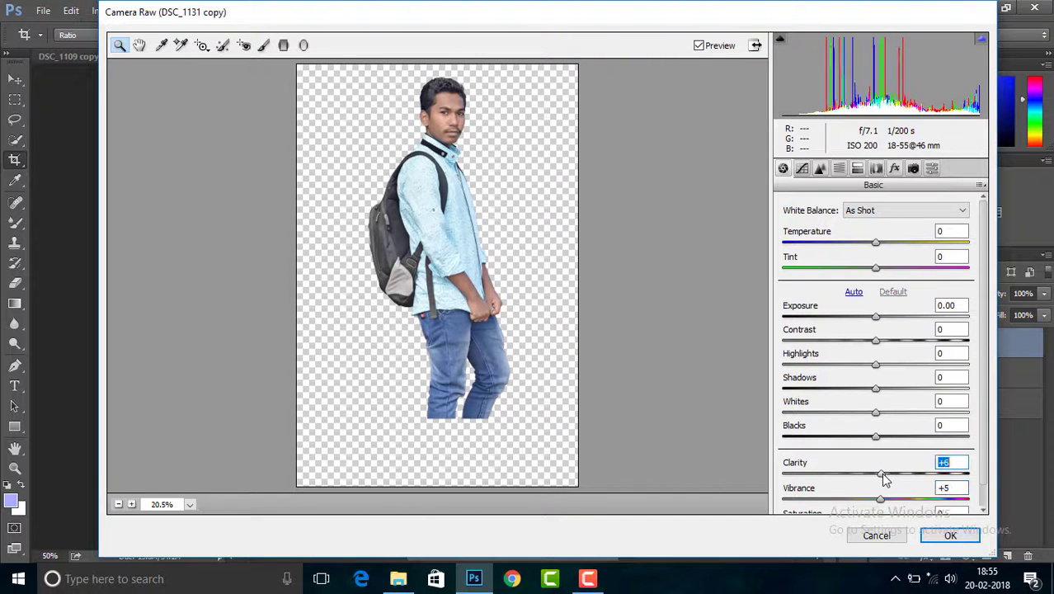
Lower the Oranges saturation to -3 in the HSL settings and apply the Camera Raw Filter
{"action": "left_click", "coordinate": [839, 169]}
{"action": "left_click", "coordinate": [826, 227]}
{"action": "left_click_drag", "start_coordinate": [883, 311], "coordinate": [880, 308]}
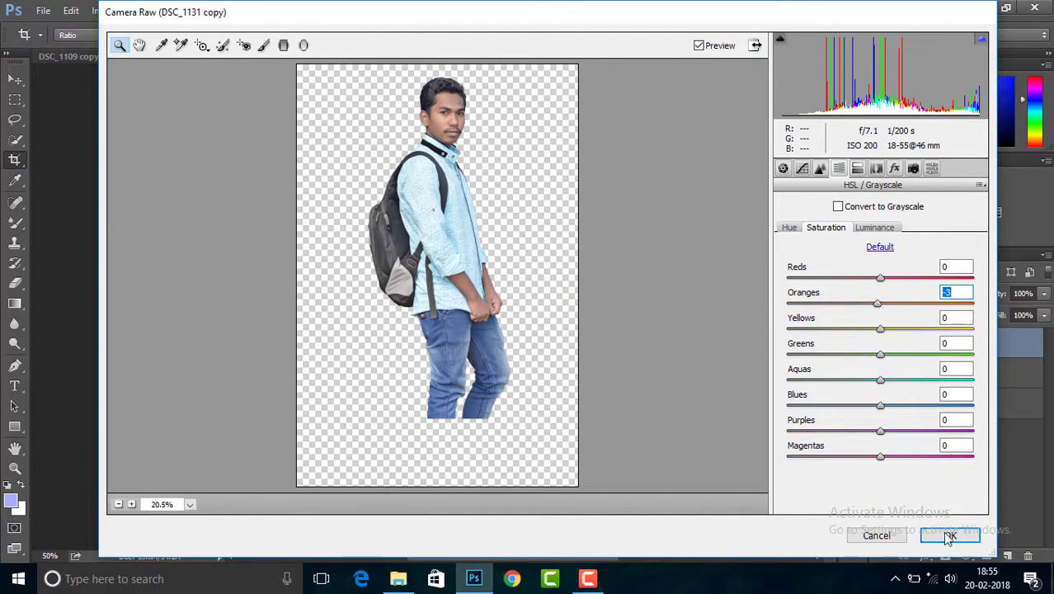
{"action": "left_click", "coordinate": [948, 537]}
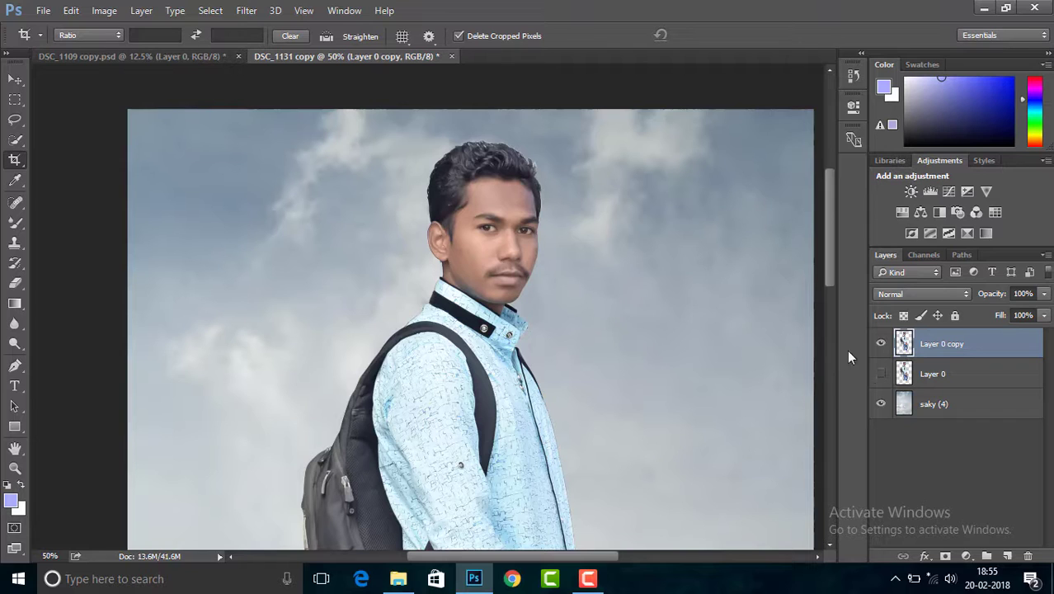
Activate the Smudge tool and choose a flat bristle brush preset for it
{"action": "left_click", "coordinate": [15, 323]}
{"action": "left_click", "coordinate": [66, 348]}
{"action": "left_click", "coordinate": [78, 34]}
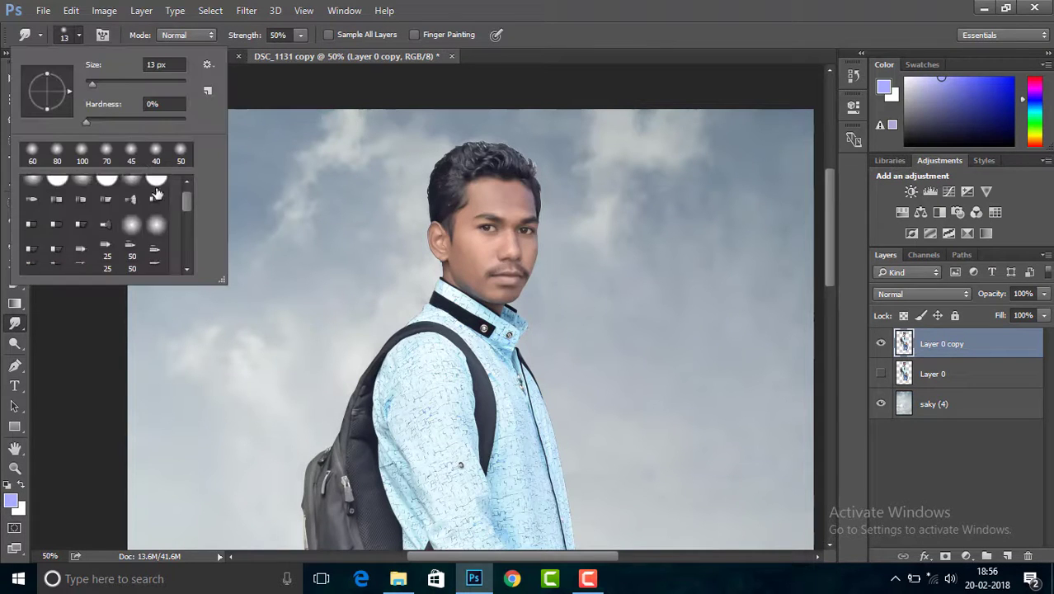
{"action": "left_click_drag", "start_coordinate": [221, 280], "coordinate": [357, 409]}
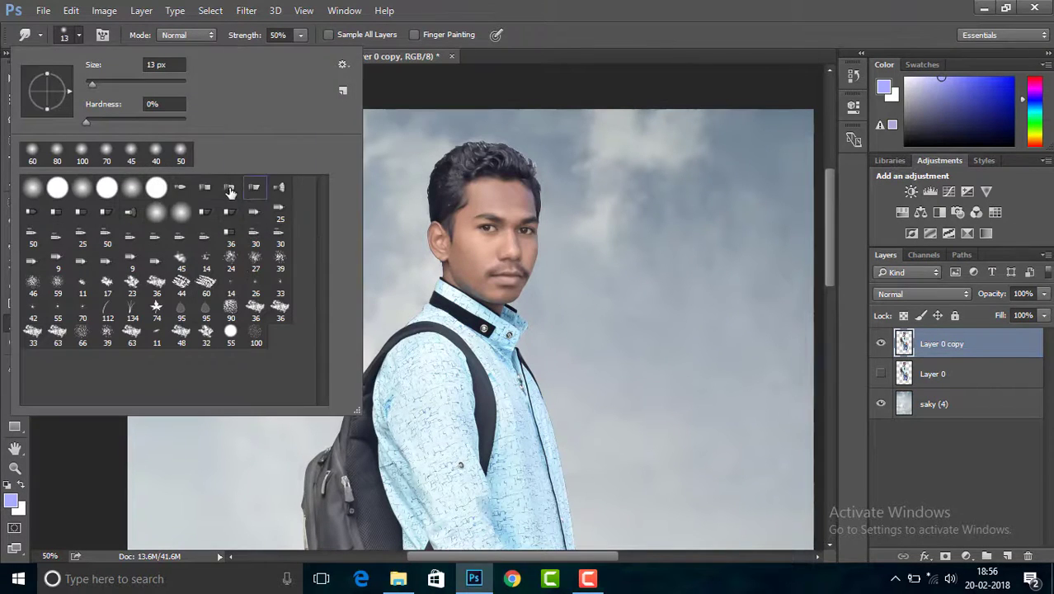
{"action": "left_click", "coordinate": [230, 188]}
{"action": "left_click", "coordinate": [443, 122]}
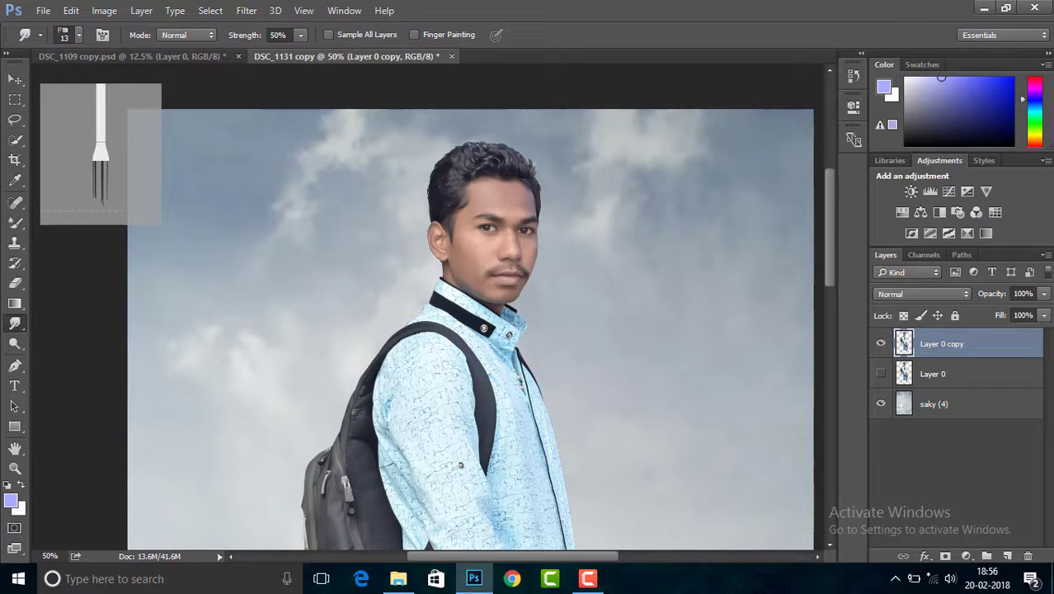
Smudge the hair along the top of the head upward into strands with a 25 px brush at 46% strength
{"action": "key", "text": "bracketright"}
{"action": "key", "text": "bracketright"}
{"action": "key", "text": "bracketright"}
{"action": "key", "text": "bracketright"}
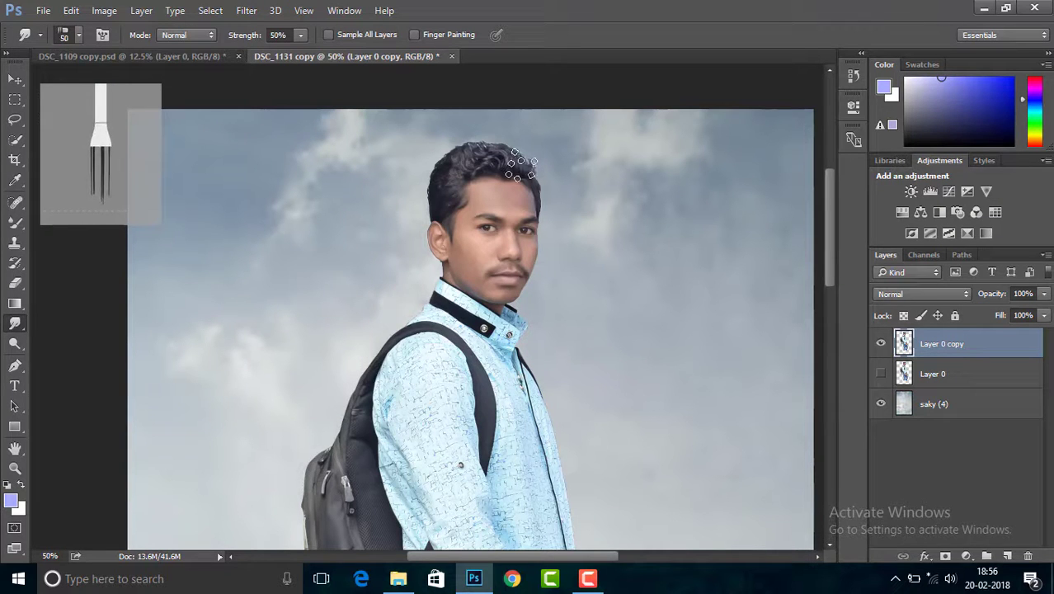
{"action": "key", "text": "ctrl+plus"}
{"action": "key", "text": "ctrl+plus"}
{"action": "scroll", "coordinate": [577, 266], "scroll_direction": "up", "scroll_amount": 2}
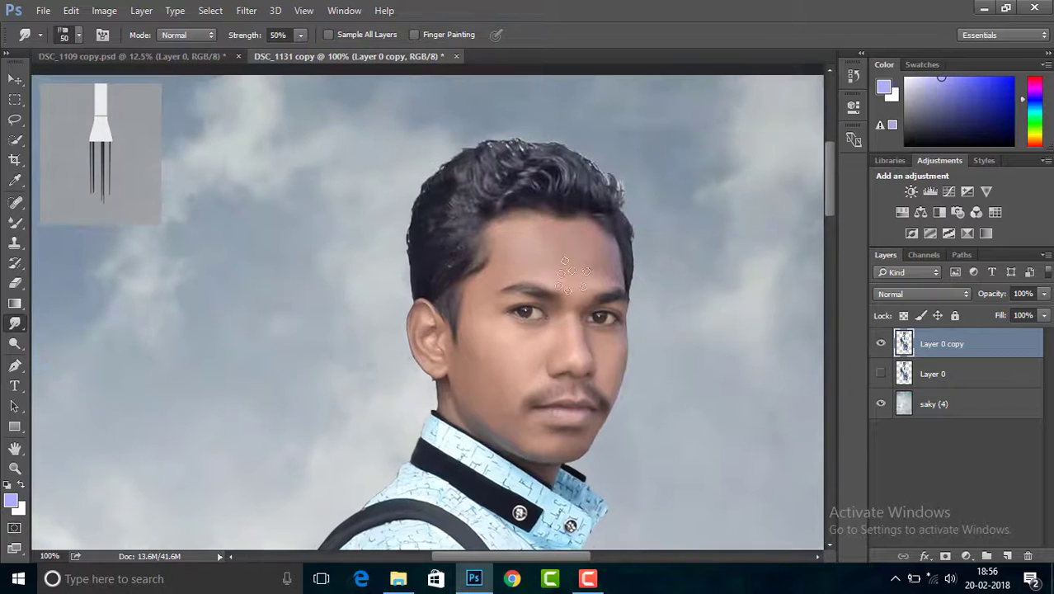
{"action": "key", "text": "bracketleft"}
{"action": "key", "text": "bracketleft"}
{"action": "key", "text": "bracketleft"}
{"action": "left_click_drag", "start_coordinate": [301, 51], "coordinate": [297, 51]}
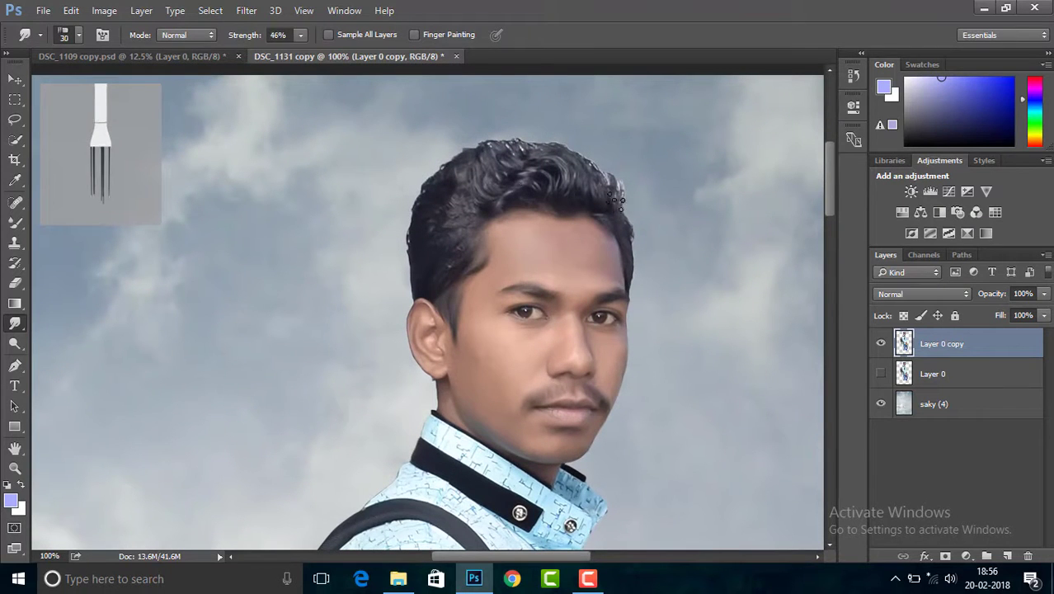
{"action": "key", "text": "bracketleft"}
{"action": "left_click_drag", "start_coordinate": [615, 195], "coordinate": [589, 157]}
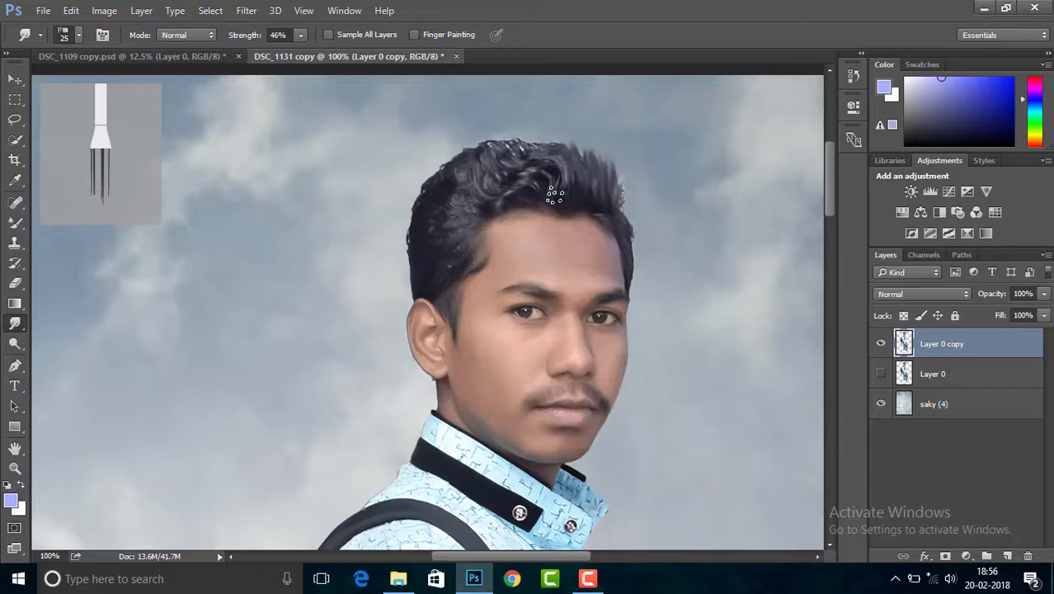
{"action": "mouse_move", "coordinate": [547, 189]}
{"action": "left_mouse_down"}
{"action": "mouse_move", "coordinate": [519, 149]}
{"action": "mouse_move", "coordinate": [499, 151]}
{"action": "left_mouse_up"}
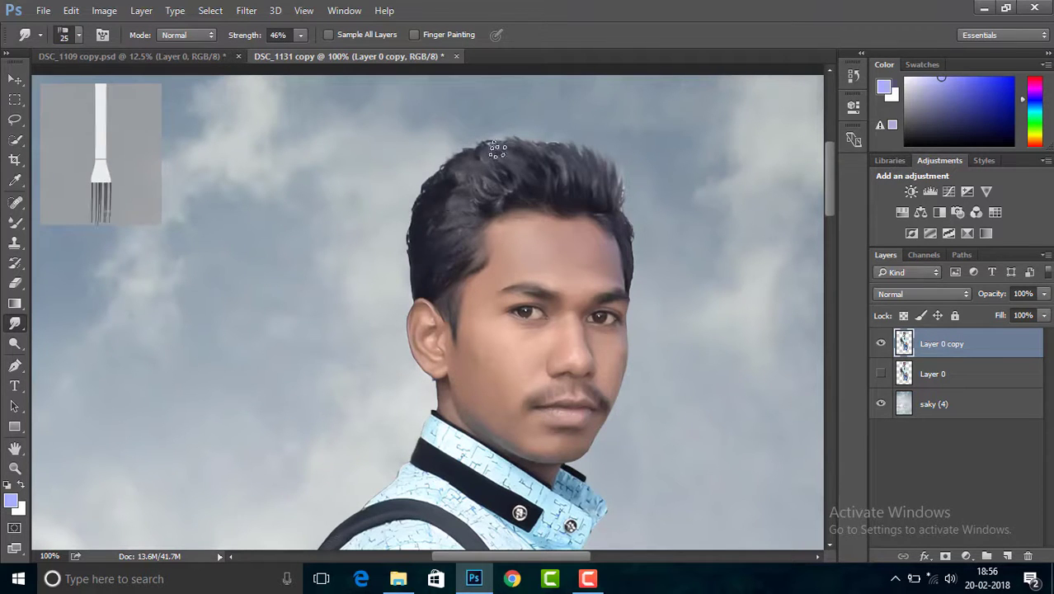
{"action": "mouse_move", "coordinate": [545, 163]}
{"action": "left_mouse_down"}
{"action": "mouse_move", "coordinate": [490, 173]}
{"action": "mouse_move", "coordinate": [494, 187]}
{"action": "mouse_move", "coordinate": [428, 188]}
{"action": "mouse_move", "coordinate": [439, 200]}
{"action": "mouse_move", "coordinate": [426, 202]}
{"action": "mouse_move", "coordinate": [404, 264]}
{"action": "mouse_move", "coordinate": [450, 292]}
{"action": "mouse_move", "coordinate": [470, 181]}
{"action": "left_mouse_up"}
Refine the hair's outer edge with 20 and 15 px smudge strokes, and smooth the inner hair at 30 px
{"action": "key", "text": "["}
{"action": "left_click_drag", "start_coordinate": [619, 194], "coordinate": [613, 178]}
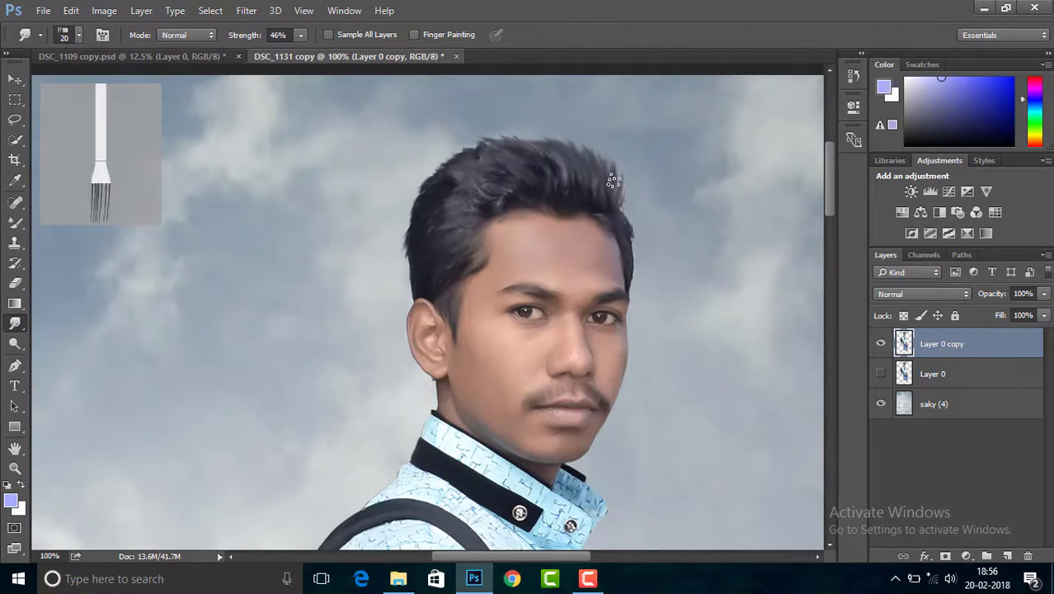
{"action": "key", "text": "["}
{"action": "left_click_drag", "start_coordinate": [634, 244], "coordinate": [638, 271]}
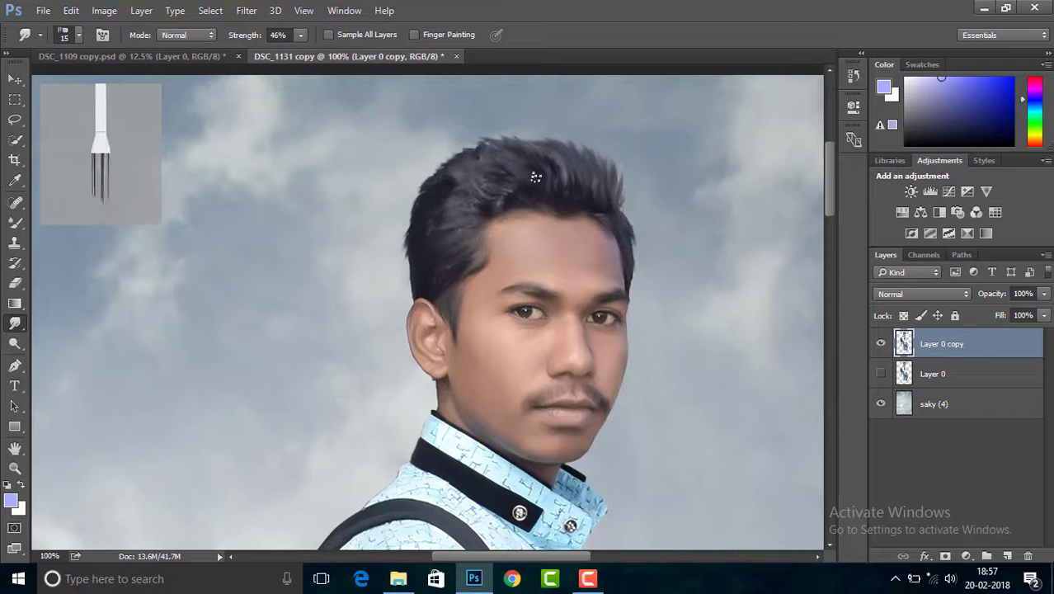
{"action": "key", "text": "]"}
{"action": "key", "text": "]"}
{"action": "key", "text": "]"}
{"action": "mouse_move", "coordinate": [525, 189]}
{"action": "left_mouse_down"}
{"action": "mouse_move", "coordinate": [494, 201]}
{"action": "mouse_move", "coordinate": [508, 177]}
{"action": "left_mouse_up"}
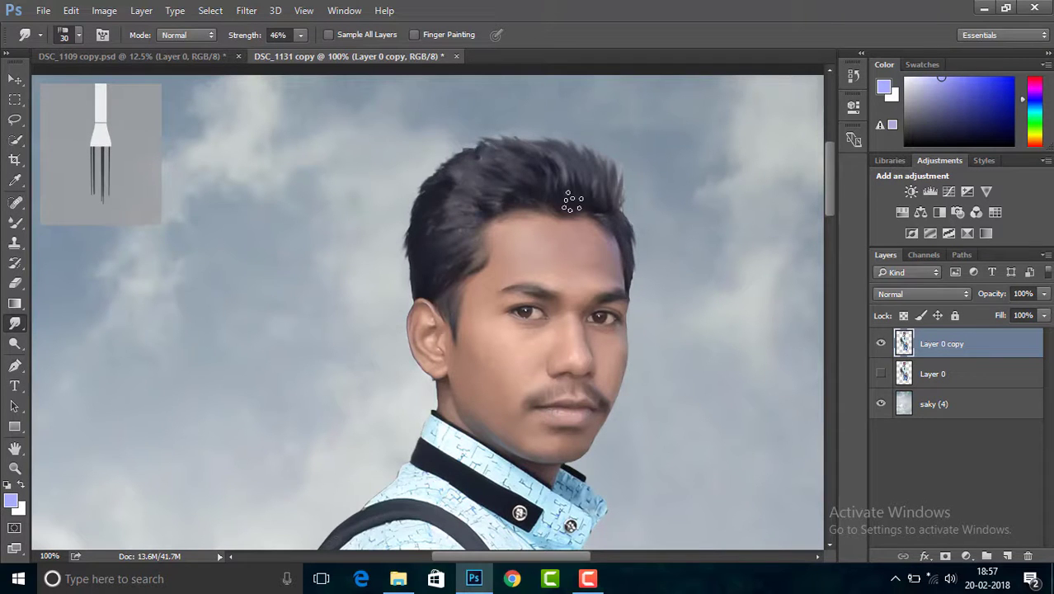
Delete the original Layer 0, keeping the retouched copy above the sky layer
{"action": "key", "text": "ctrl+minus"}
{"action": "key", "text": "ctrl+minus"}
{"action": "key", "text": "ctrl+minus"}
{"action": "key", "text": "ctrl+minus"}
{"action": "key", "text": "ctrl+minus"}
{"action": "right_click", "coordinate": [927, 380]}
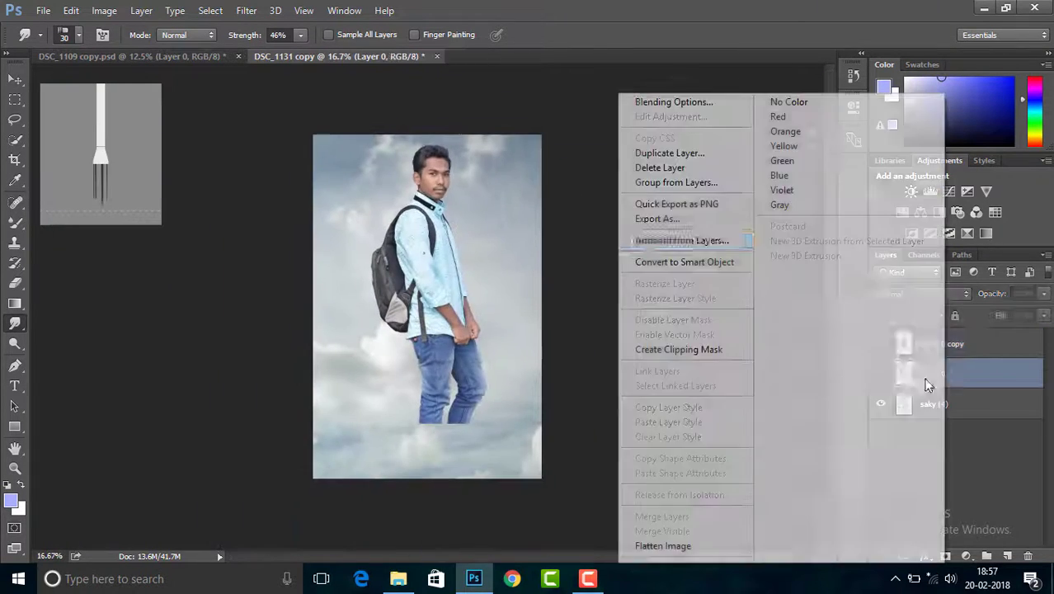
{"action": "left_click", "coordinate": [660, 168]}
{"action": "left_click", "coordinate": [466, 234]}
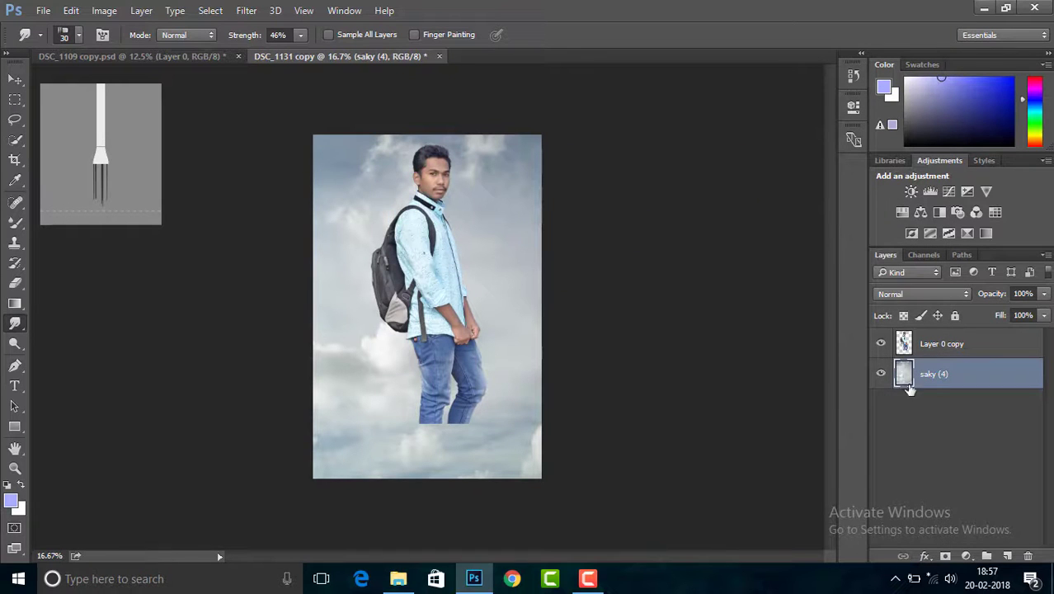
Apply the Camera Raw Filter to the saky (4) layer with Vibrance +52, slightly raised Clarity and a cooler Temperature
{"action": "left_click", "coordinate": [246, 9]}
{"action": "left_click", "coordinate": [263, 99]}
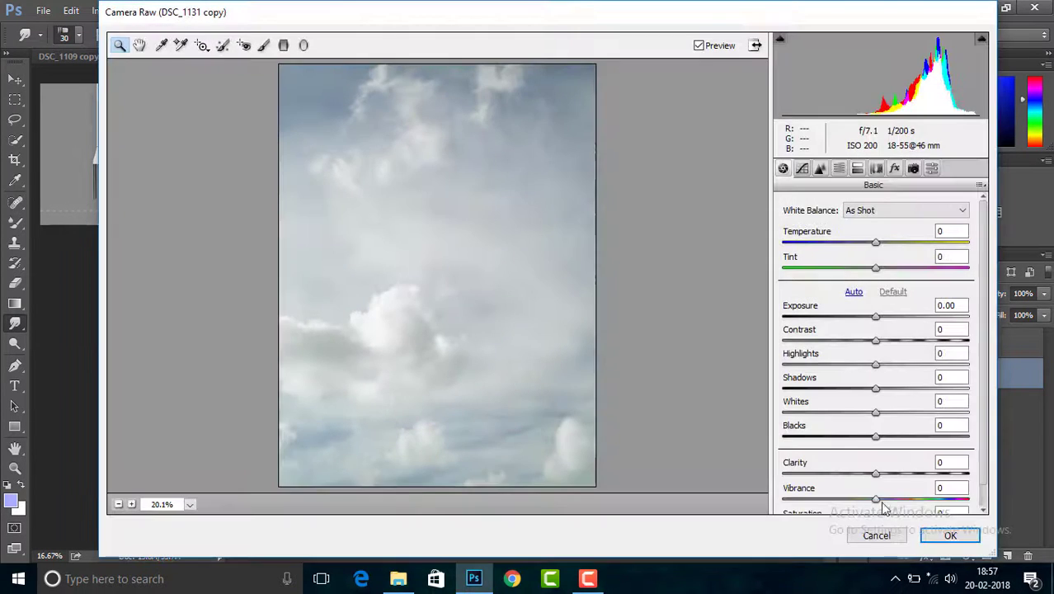
{"action": "left_click_drag", "start_coordinate": [880, 500], "coordinate": [924, 500]}
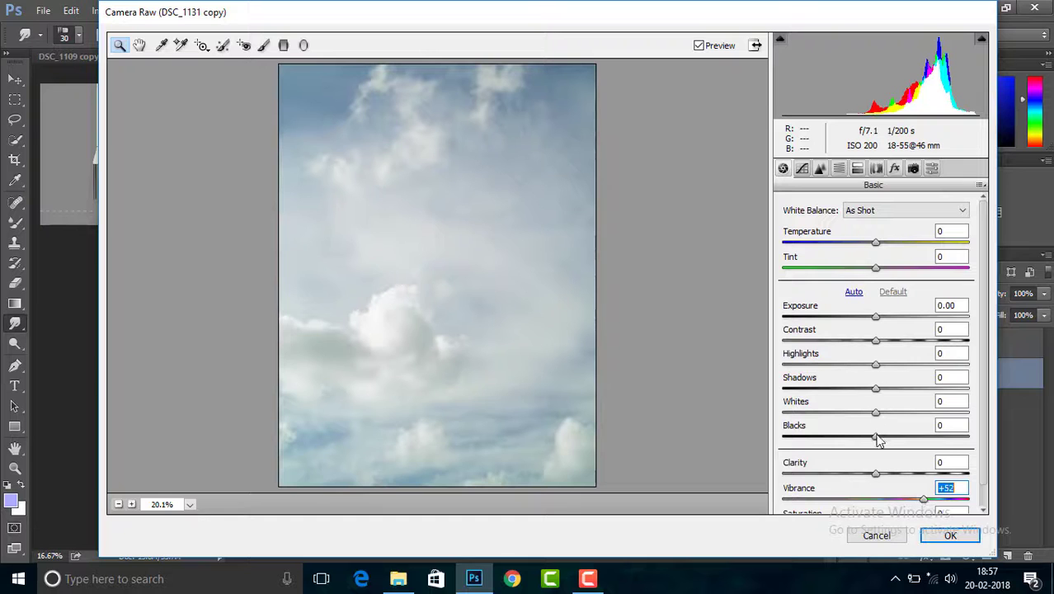
{"action": "left_click_drag", "start_coordinate": [875, 473], "coordinate": [886, 473]}
{"action": "left_click_drag", "start_coordinate": [878, 244], "coordinate": [862, 247]}
{"action": "left_click", "coordinate": [951, 536]}
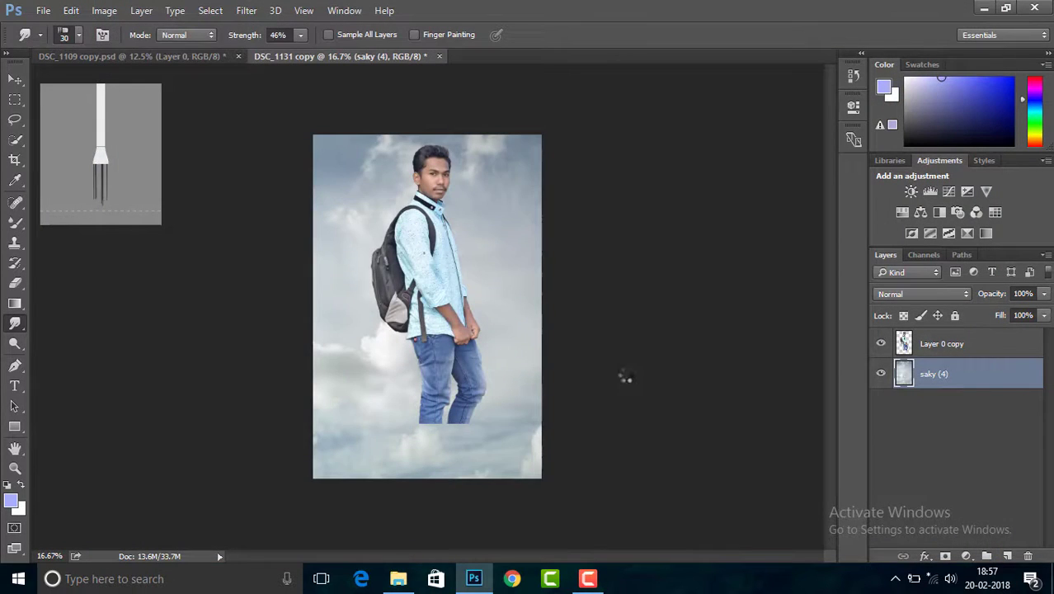
Place the Ground image from STOCK > Background > C above Layer 0 copy and rasterize it
{"action": "left_click", "coordinate": [930, 340]}
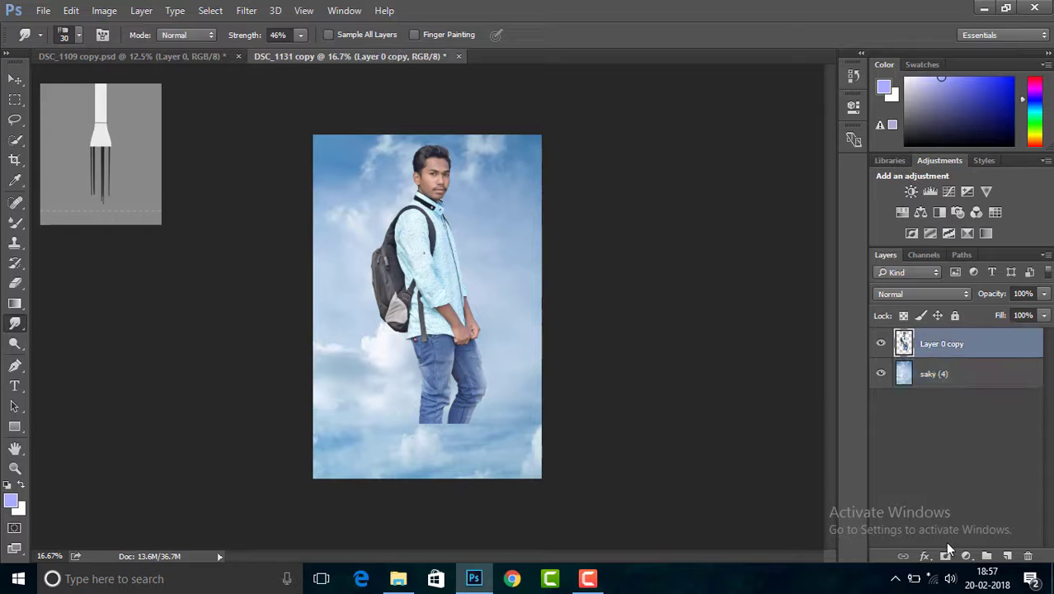
{"action": "left_click", "coordinate": [43, 10]}
{"action": "left_click", "coordinate": [83, 299]}
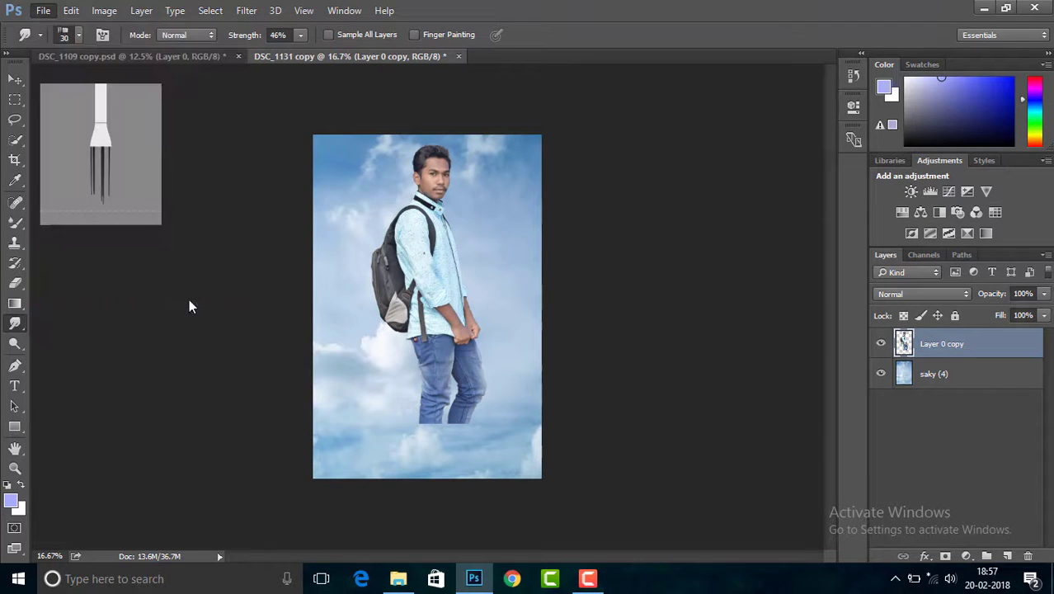
{"action": "left_click", "coordinate": [74, 442]}
{"action": "double_click", "coordinate": [196, 235]}
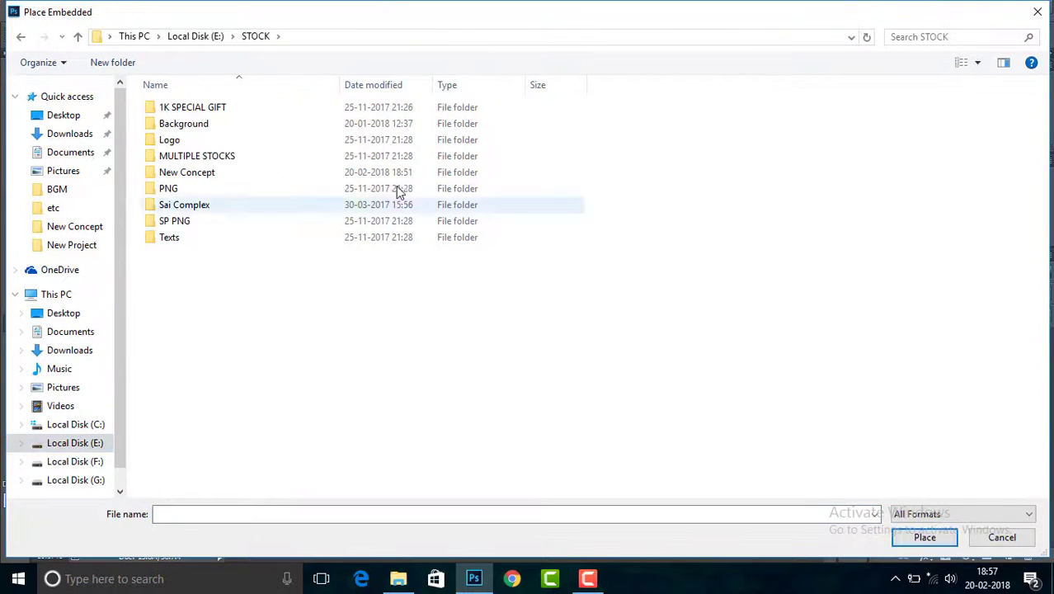
{"action": "double_click", "coordinate": [167, 125]}
{"action": "double_click", "coordinate": [171, 139]}
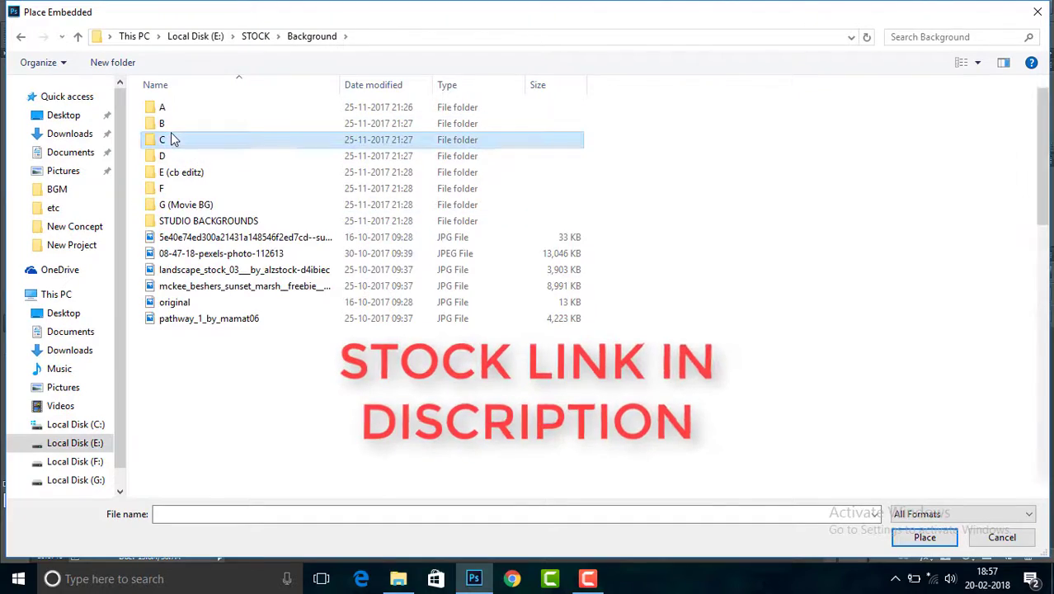
{"action": "scroll", "coordinate": [949, 194], "scroll_direction": "down", "scroll_amount": 5}
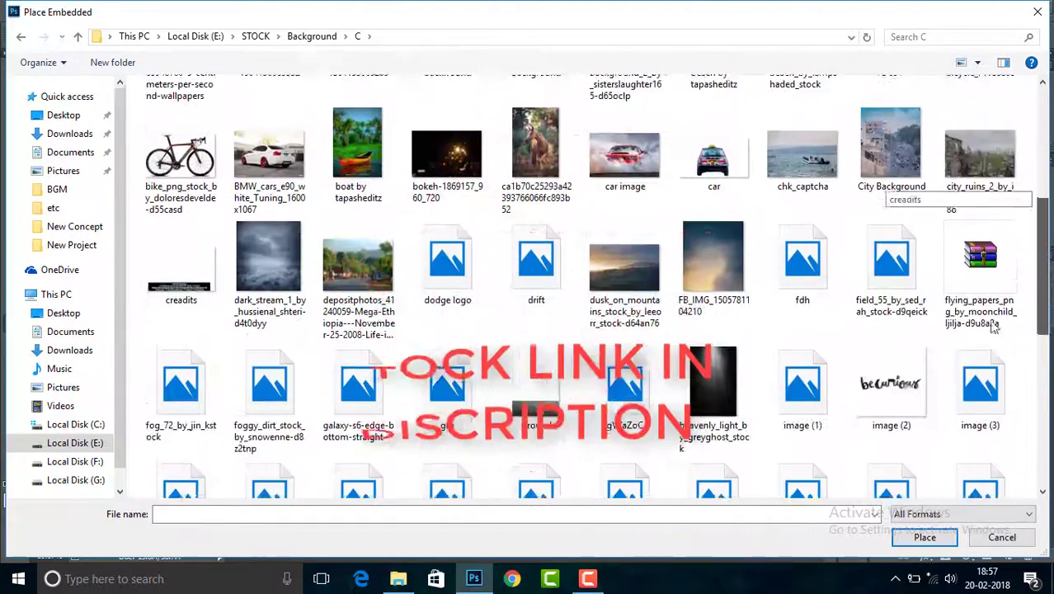
{"action": "left_click", "coordinate": [533, 345]}
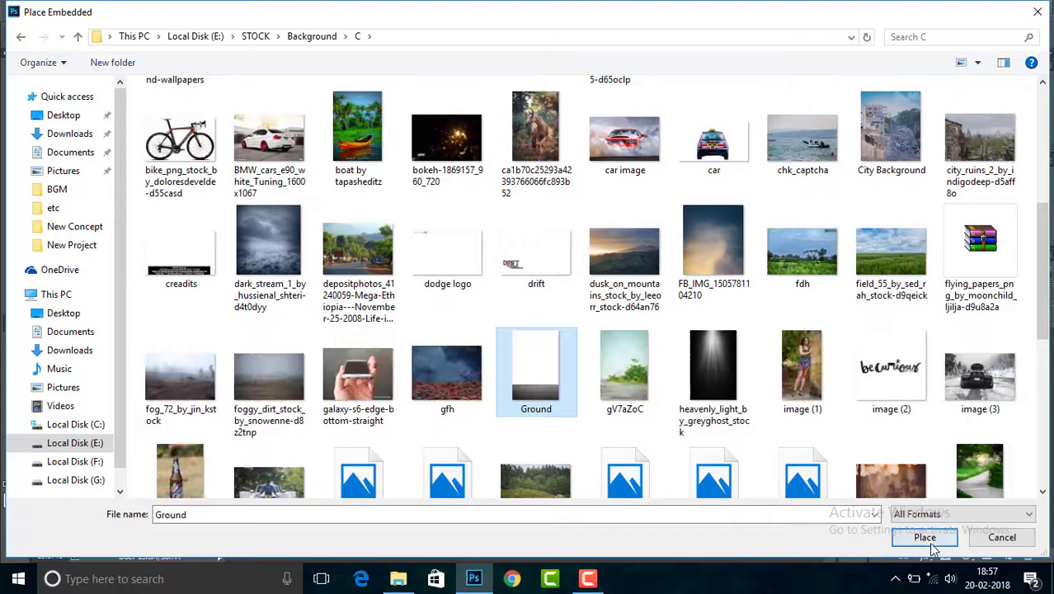
{"action": "double_click", "coordinate": [534, 345]}
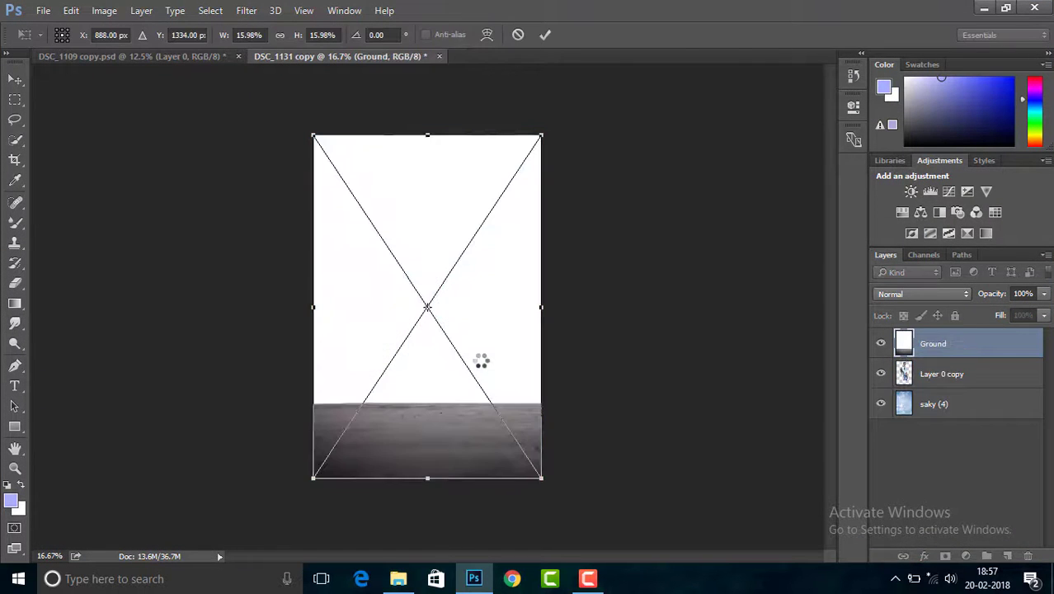
{"action": "key", "text": "Return"}
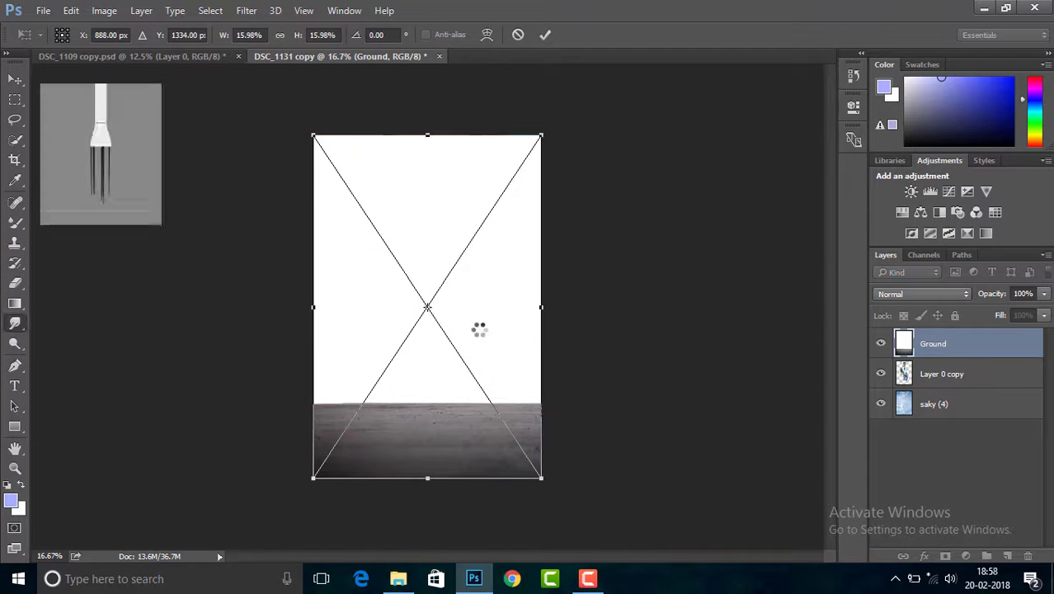
{"action": "right_click", "coordinate": [953, 348]}
{"action": "left_click", "coordinate": [653, 350]}
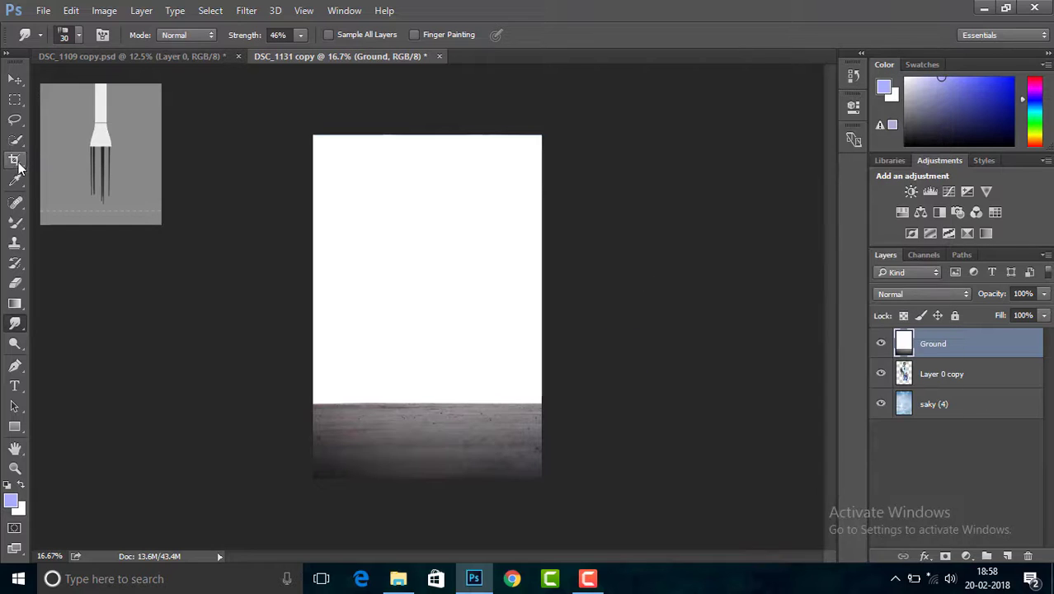
Delete the white area above the ground using a Polygonal Lasso selection, and move the Ground layer below Layer 0 copy
{"action": "right_click", "coordinate": [15, 119]}
{"action": "left_click", "coordinate": [50, 132]}
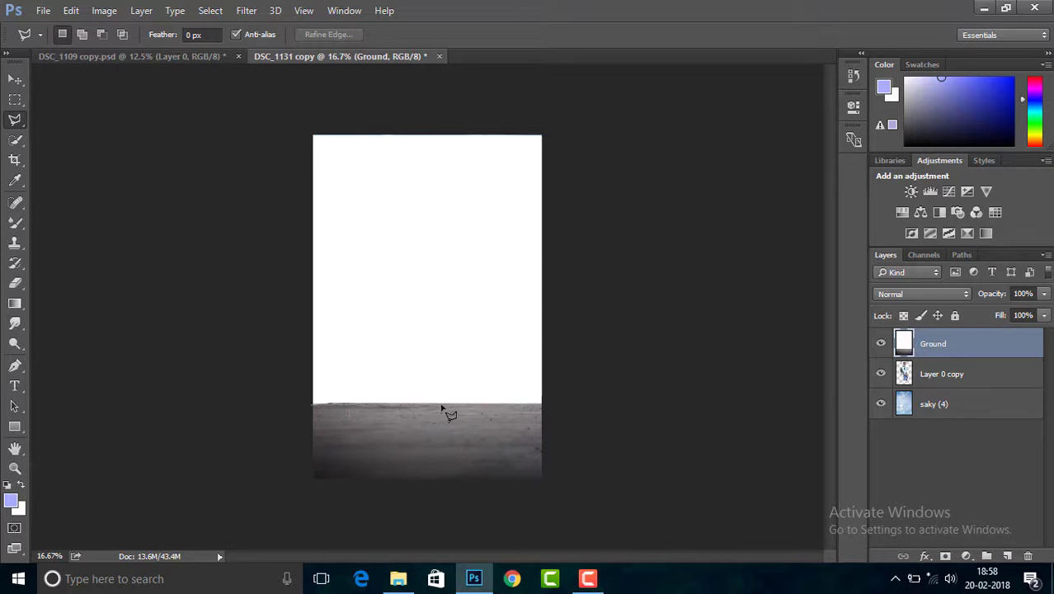
{"action": "left_click", "coordinate": [619, 212]}
{"action": "left_click", "coordinate": [569, 103]}
{"action": "left_click", "coordinate": [387, 90]}
{"action": "left_click", "coordinate": [268, 131]}
{"action": "left_click", "coordinate": [263, 320]}
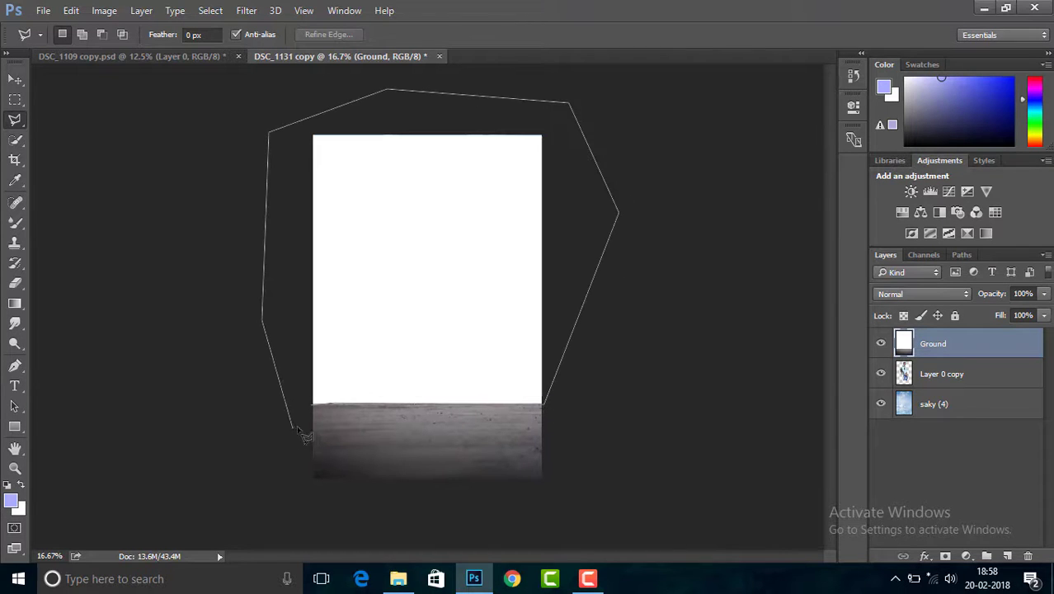
{"action": "double_click", "coordinate": [315, 406]}
{"action": "key", "text": "Delete"}
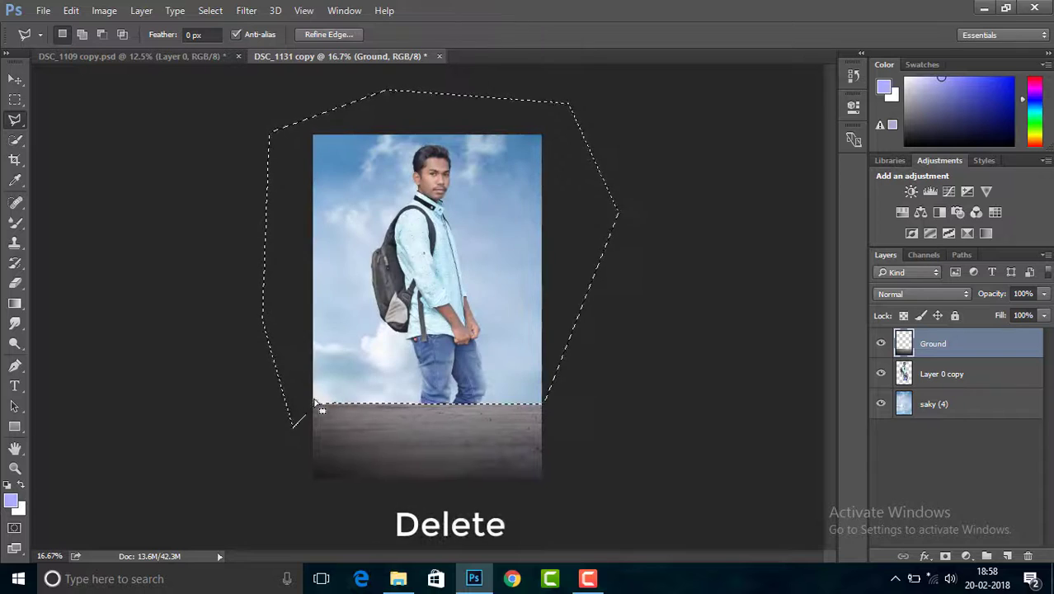
{"action": "key", "text": "ctrl+d"}
{"action": "left_click_drag", "start_coordinate": [930, 344], "coordinate": [932, 378]}
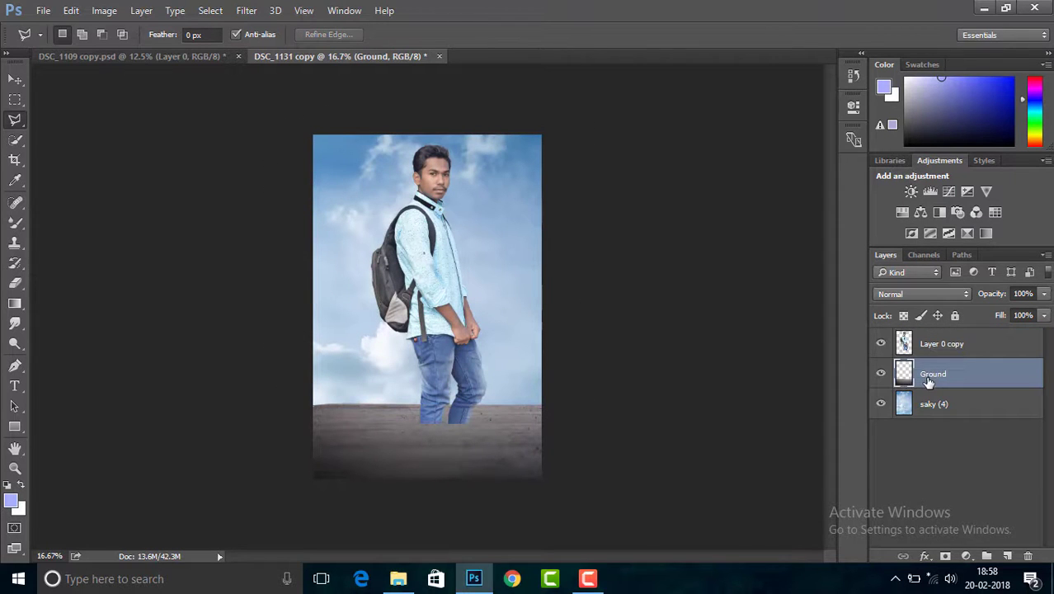
Add a layer mask to Ground and fade its upper edge into the sky with a short black-to-white linear gradient
{"action": "left_click", "coordinate": [944, 548]}
{"action": "left_click", "coordinate": [957, 381]}
{"action": "left_click", "coordinate": [946, 556]}
{"action": "left_click", "coordinate": [15, 303]}
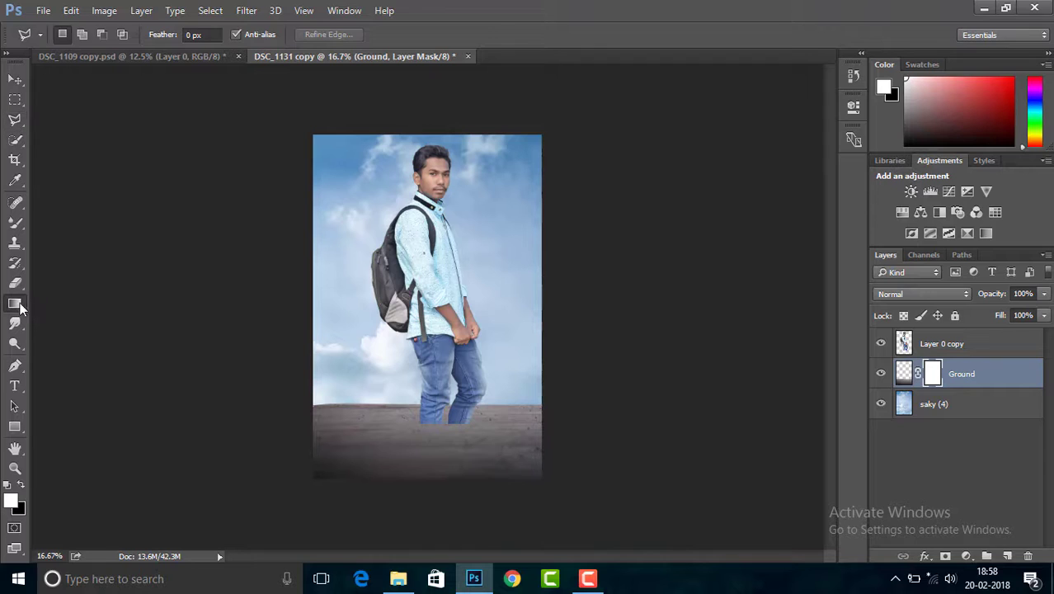
{"action": "left_click", "coordinate": [22, 484]}
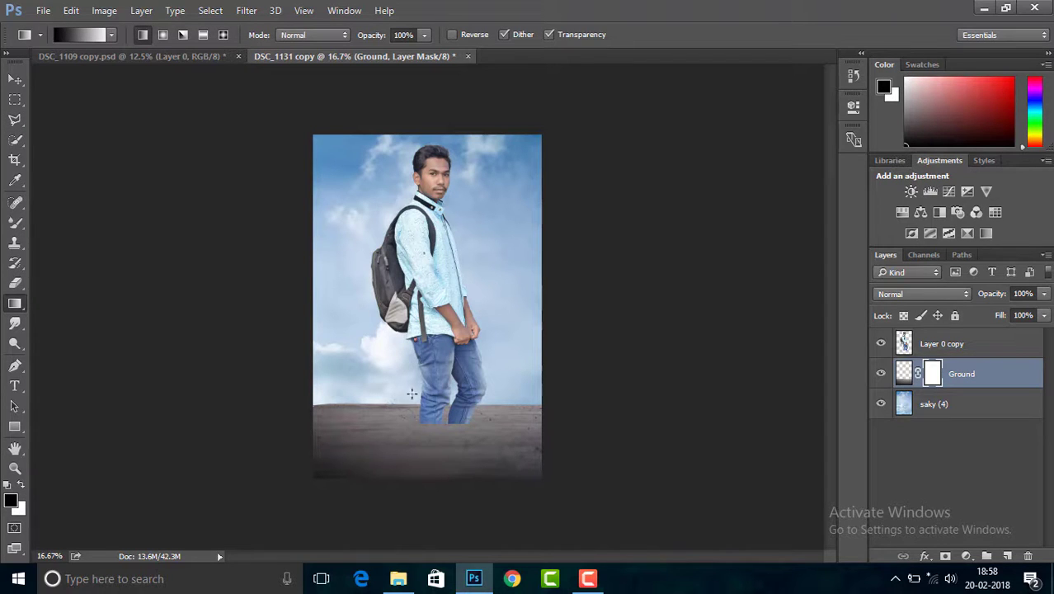
{"action": "mouse_move", "coordinate": [405, 426]}
{"action": "left_mouse_down"}
{"action": "mouse_move", "coordinate": [376, 391]}
{"action": "mouse_move", "coordinate": [397, 416]}
{"action": "mouse_move", "coordinate": [411, 416]}
{"action": "mouse_move", "coordinate": [413, 398]}
{"action": "mouse_move", "coordinate": [391, 424]}
{"action": "mouse_move", "coordinate": [410, 421]}
{"action": "left_mouse_up"}
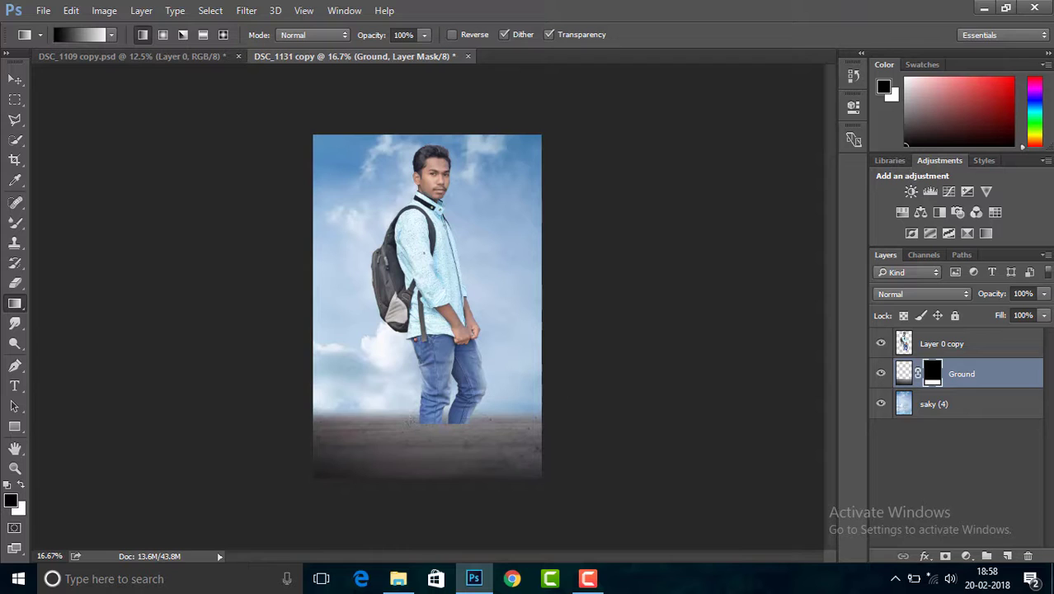
Mask Layer 0 copy with a linear gradient that fades the lower legs, and shift the man slightly left and down
{"action": "left_click", "coordinate": [918, 349]}
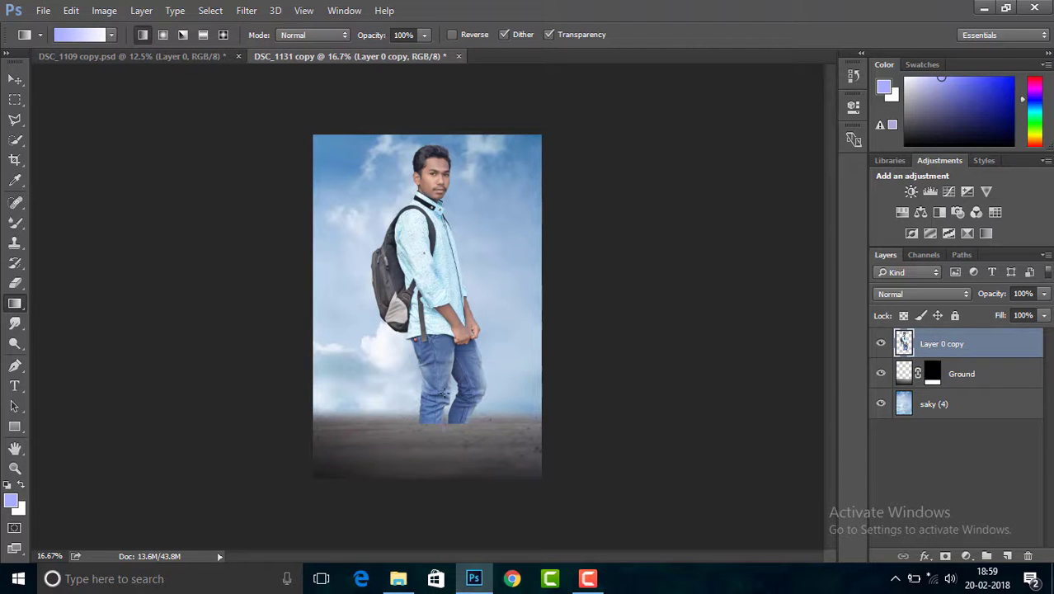
{"action": "key", "text": "ctrl+z"}
{"action": "left_click", "coordinate": [946, 556]}
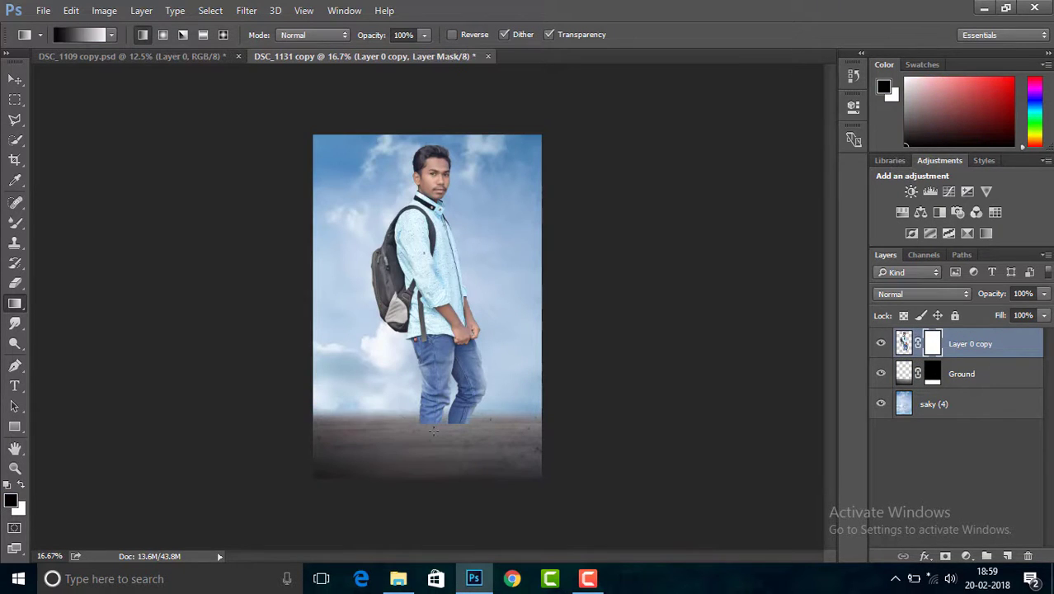
{"action": "left_click_drag", "start_coordinate": [440, 342], "coordinate": [449, 402]}
{"action": "left_click_drag", "start_coordinate": [441, 328], "coordinate": [424, 403]}
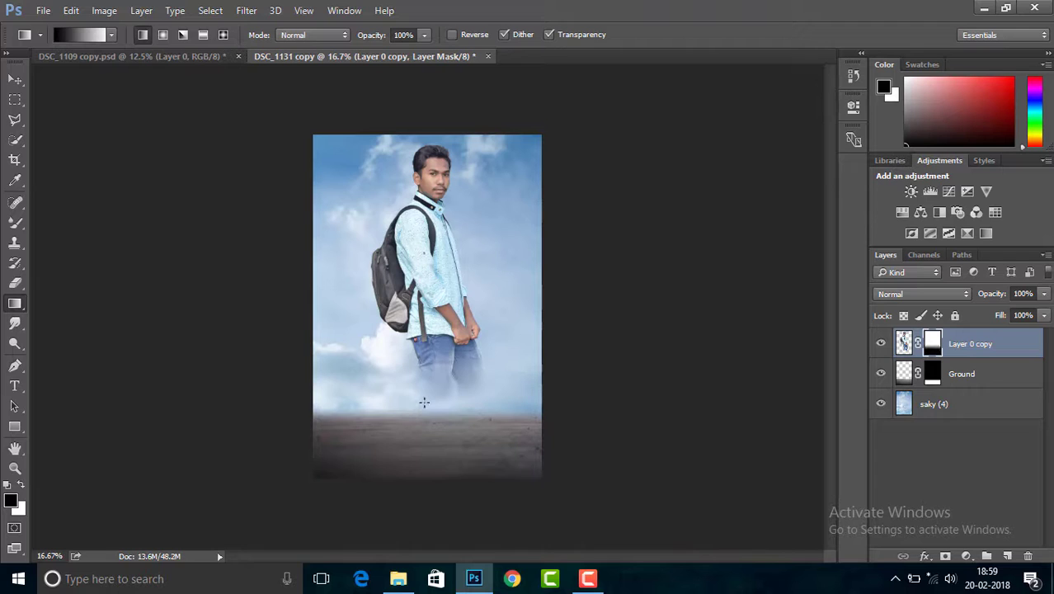
{"action": "left_click_drag", "start_coordinate": [434, 360], "coordinate": [433, 358]}
{"action": "left_click_drag", "start_coordinate": [431, 408], "coordinate": [430, 368]}
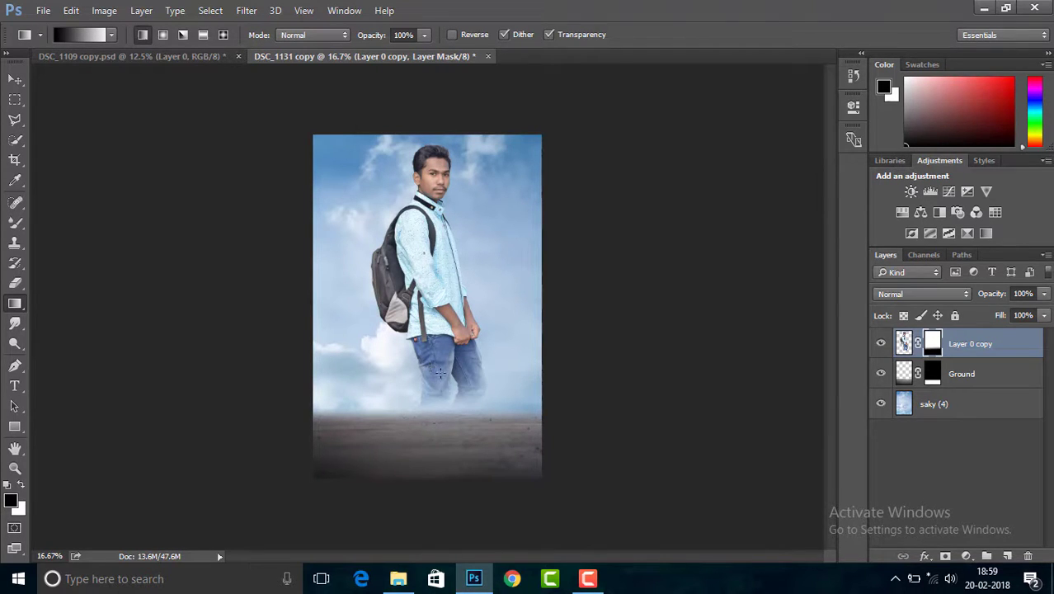
{"action": "left_click", "coordinate": [905, 341]}
{"action": "left_click_drag", "start_coordinate": [462, 249], "coordinate": [453, 251]}
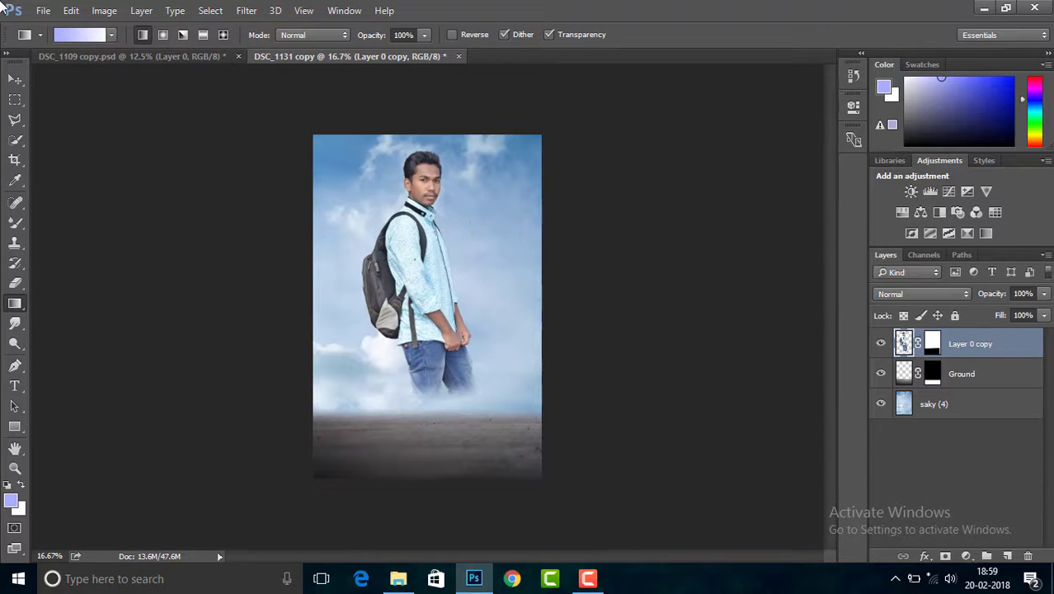
Place the Smoke image from STOCK > 1K SPECIAL GIFT > sky + smoke and rasterize its layer
{"action": "left_click", "coordinate": [43, 10]}
{"action": "left_click", "coordinate": [91, 294]}
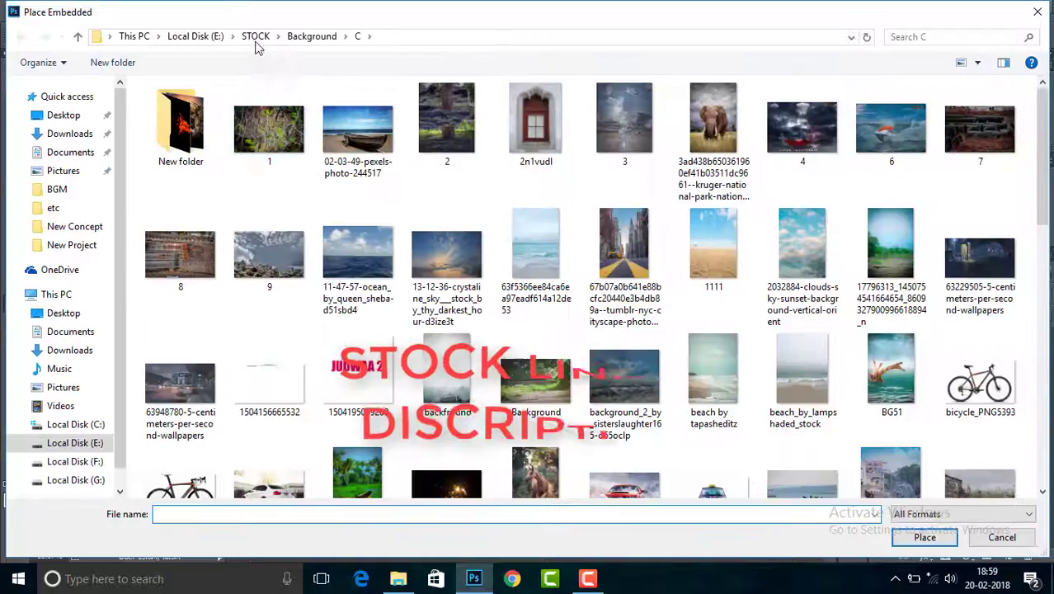
{"action": "left_click", "coordinate": [255, 36]}
{"action": "double_click", "coordinate": [198, 102]}
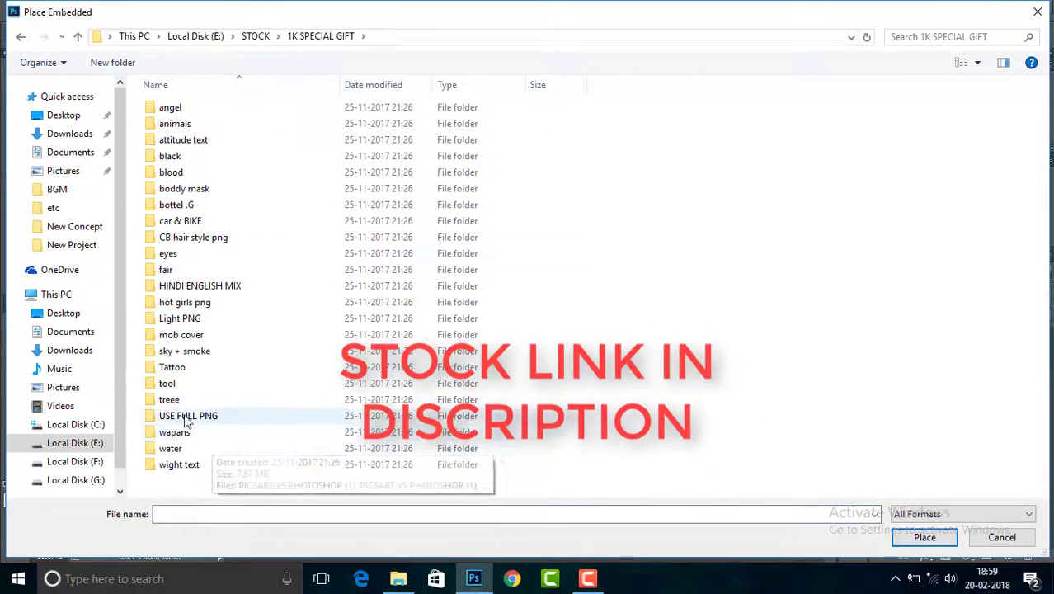
{"action": "double_click", "coordinate": [184, 351]}
{"action": "left_click_drag", "start_coordinate": [1044, 173], "coordinate": [1044, 312]}
{"action": "left_click", "coordinate": [450, 429]}
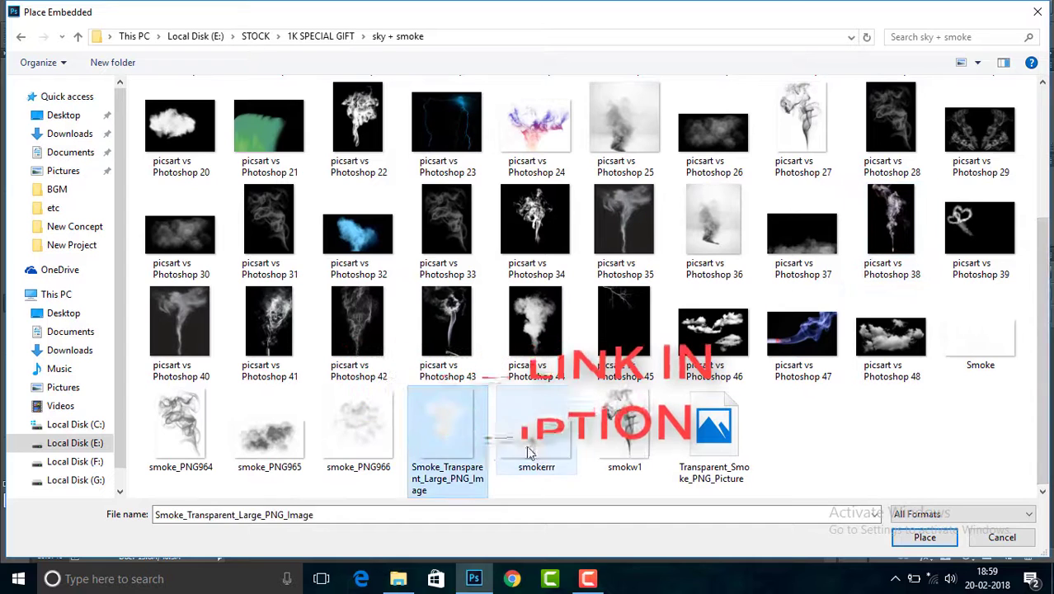
{"action": "left_click", "coordinate": [536, 429]}
{"action": "left_click", "coordinate": [384, 447]}
{"action": "left_click", "coordinate": [999, 355]}
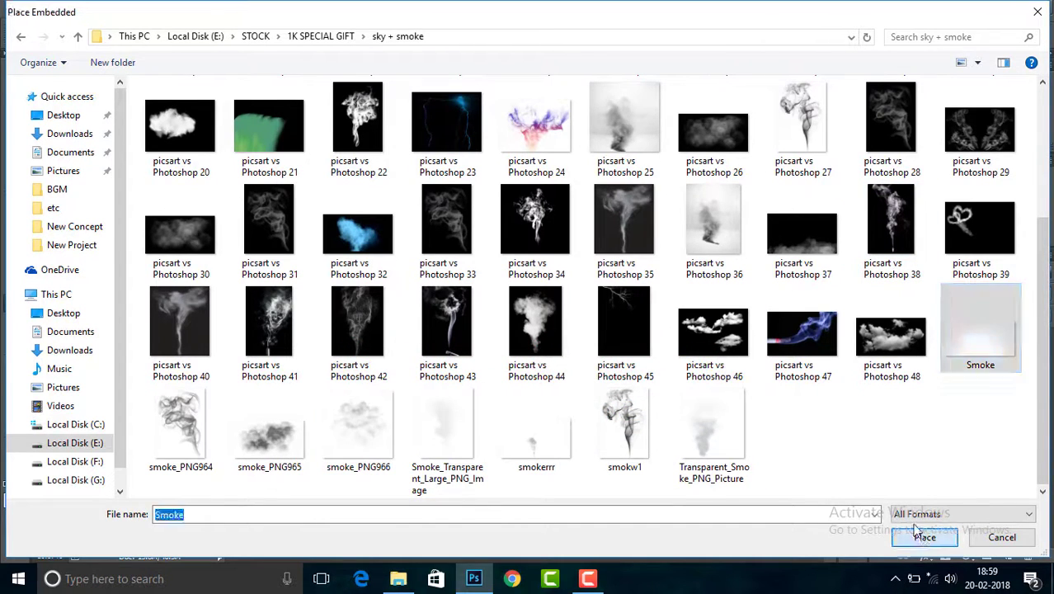
{"action": "left_click", "coordinate": [925, 537]}
{"action": "key", "text": "Return"}
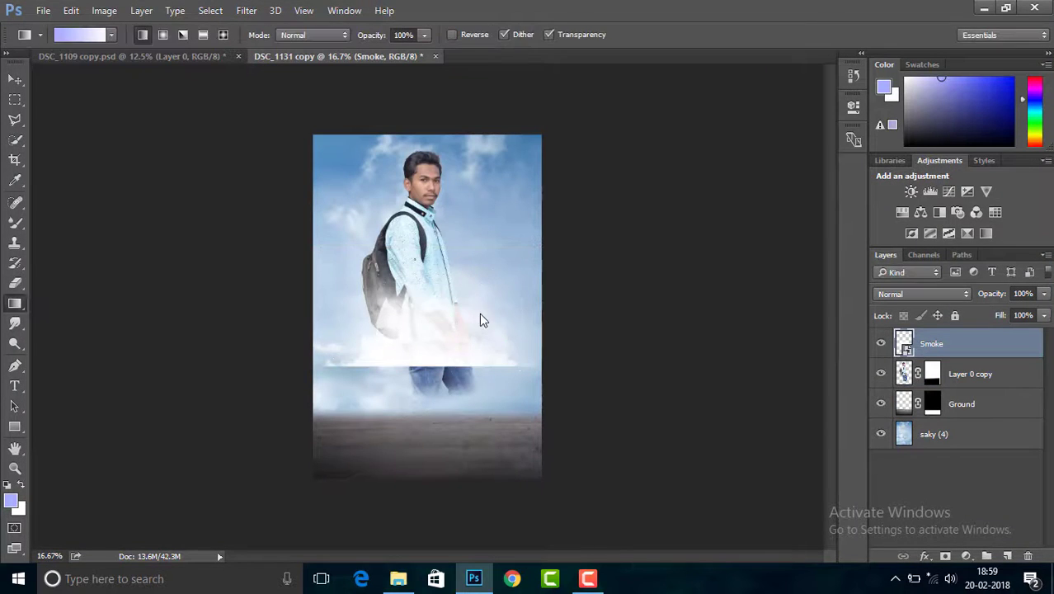
{"action": "right_click", "coordinate": [957, 345]}
{"action": "left_click", "coordinate": [672, 342]}
Move the smoke down to the ground's horizon over the man's legs, keeping the Smoke layer above Layer 0 copy
{"action": "left_click_drag", "start_coordinate": [948, 358], "coordinate": [955, 386]}
{"action": "left_click_drag", "start_coordinate": [465, 373], "coordinate": [460, 427], "text": "ctrl"}
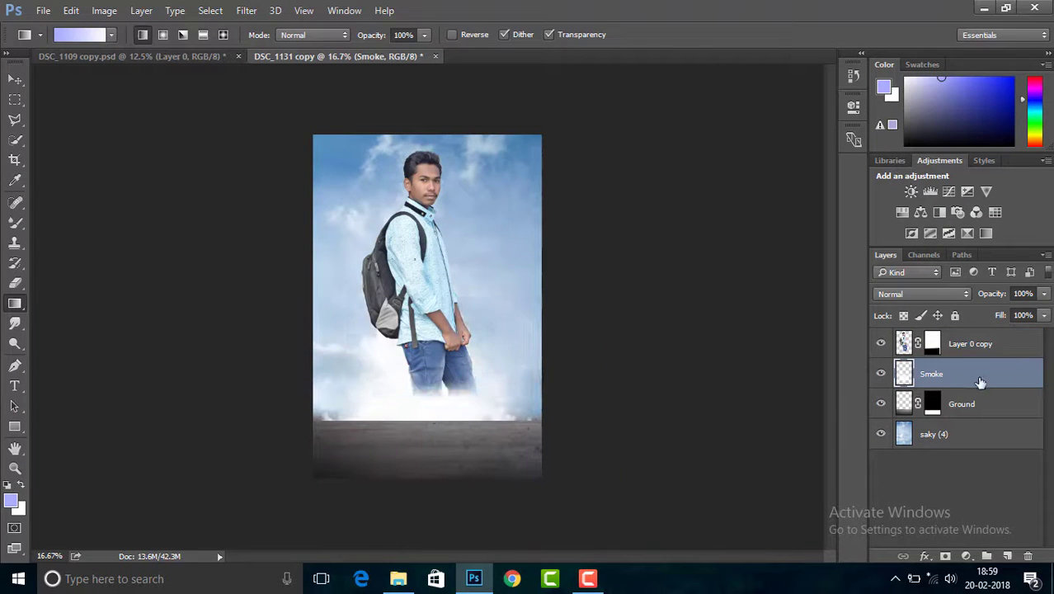
{"action": "left_click_drag", "start_coordinate": [980, 382], "coordinate": [970, 337]}
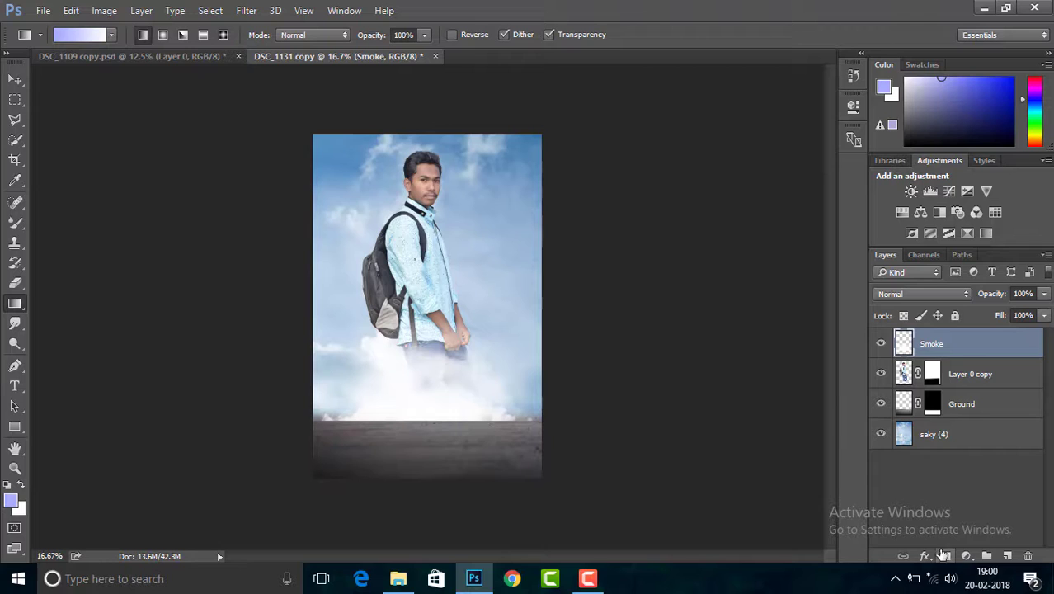
Add a layer mask to Smoke and hide its hard lower edge with a black 300 px brush
{"action": "left_click", "coordinate": [944, 555]}
{"action": "left_click", "coordinate": [15, 221]}
{"action": "left_click", "coordinate": [74, 218]}
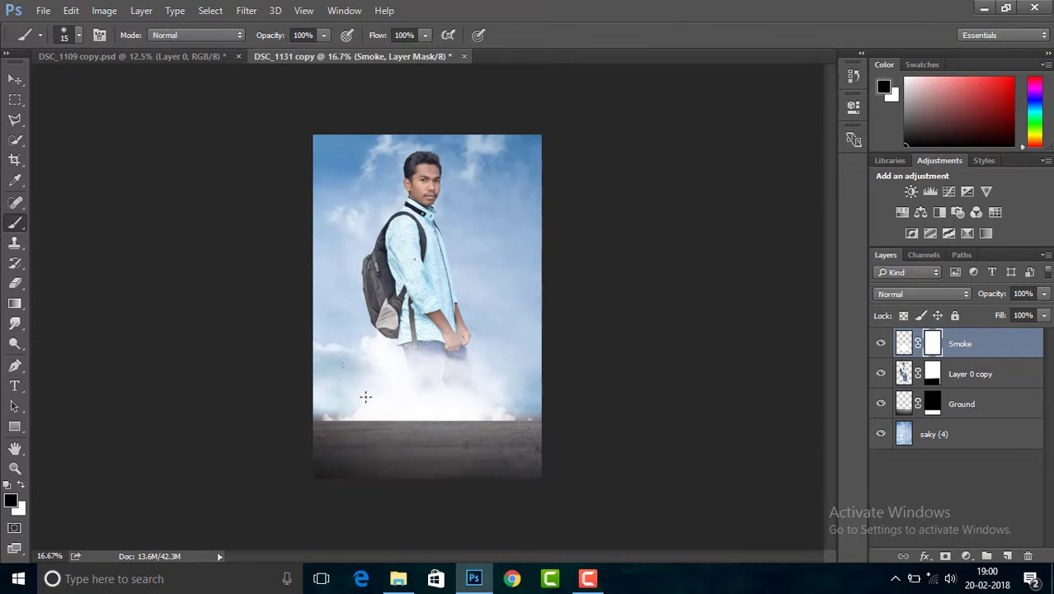
{"action": "key", "text": "bracketright"}
{"action": "key", "text": "bracketright"}
{"action": "key", "text": "bracketright"}
{"action": "mouse_move", "coordinate": [525, 433]}
{"action": "left_mouse_down"}
{"action": "mouse_move", "coordinate": [313, 431]}
{"action": "mouse_move", "coordinate": [433, 436]}
{"action": "mouse_move", "coordinate": [529, 425]}
{"action": "mouse_move", "coordinate": [494, 432]}
{"action": "mouse_move", "coordinate": [371, 416]}
{"action": "left_mouse_up"}
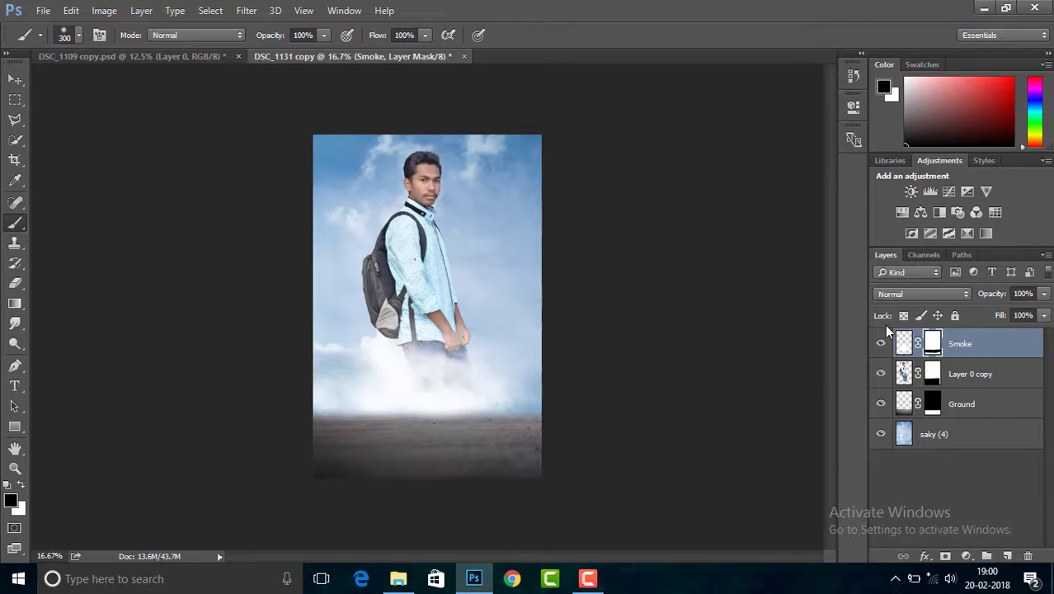
Reposition the smoke slightly around the man's legs and set the Smoke layer's opacity to 33%
{"action": "left_click", "coordinate": [905, 352]}
{"action": "mouse_move", "coordinate": [457, 390]}
{"action": "left_mouse_down", "text": "ctrl"}
{"action": "mouse_move", "coordinate": [452, 402]}
{"action": "mouse_move", "coordinate": [446, 388]}
{"action": "left_mouse_up", "text": "ctrl"}
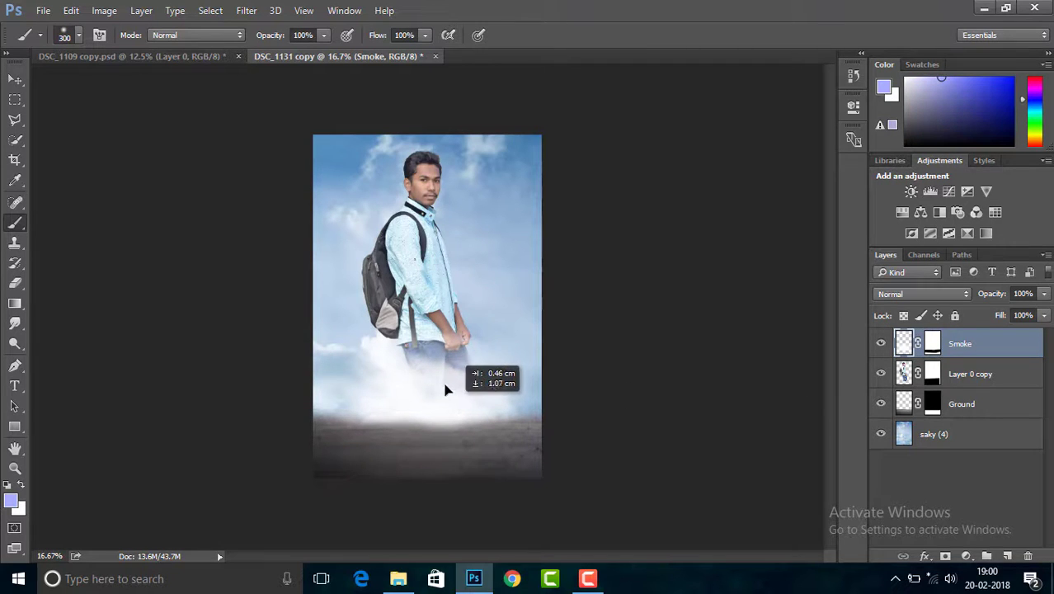
{"action": "left_click_drag", "start_coordinate": [1045, 294], "coordinate": [991, 318]}
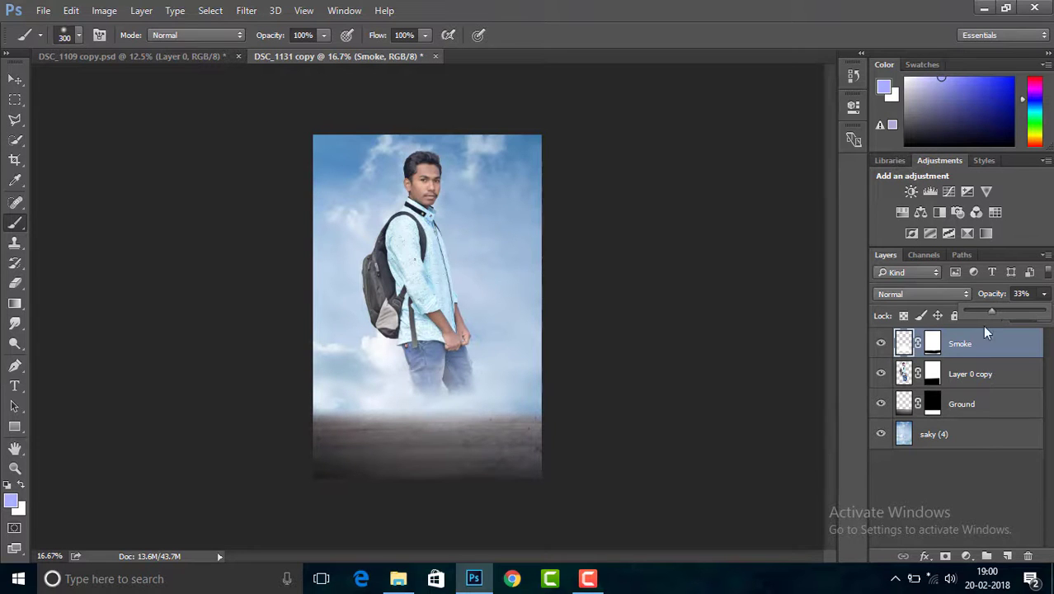
Apply the Camera Raw Filter to Layer 0 copy with higher Blues saturation and raised Vibrance
{"action": "left_click", "coordinate": [911, 376]}
{"action": "left_click", "coordinate": [246, 9]}
{"action": "left_click", "coordinate": [280, 71]}
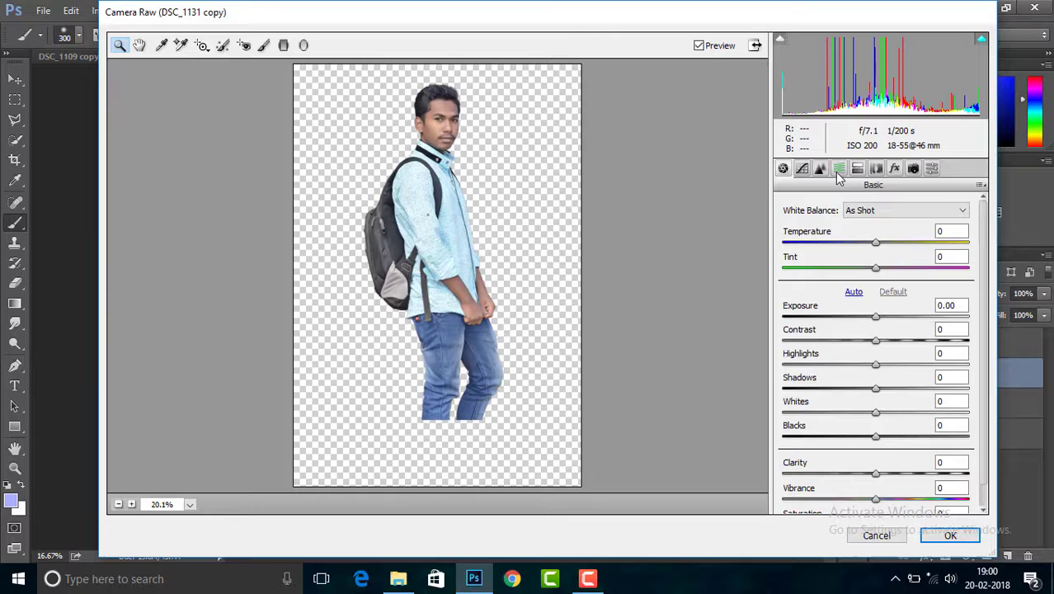
{"action": "left_click", "coordinate": [839, 169]}
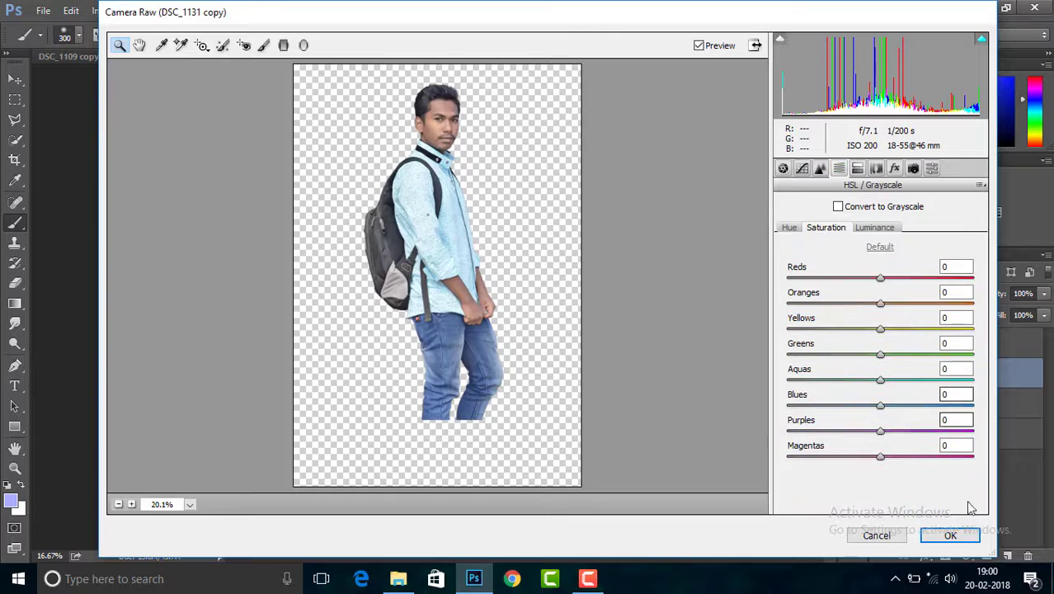
{"action": "left_click_drag", "start_coordinate": [883, 408], "coordinate": [927, 410]}
{"action": "left_click", "coordinate": [783, 169]}
{"action": "left_click_drag", "start_coordinate": [904, 496], "coordinate": [902, 500]}
{"action": "left_click", "coordinate": [949, 536]}
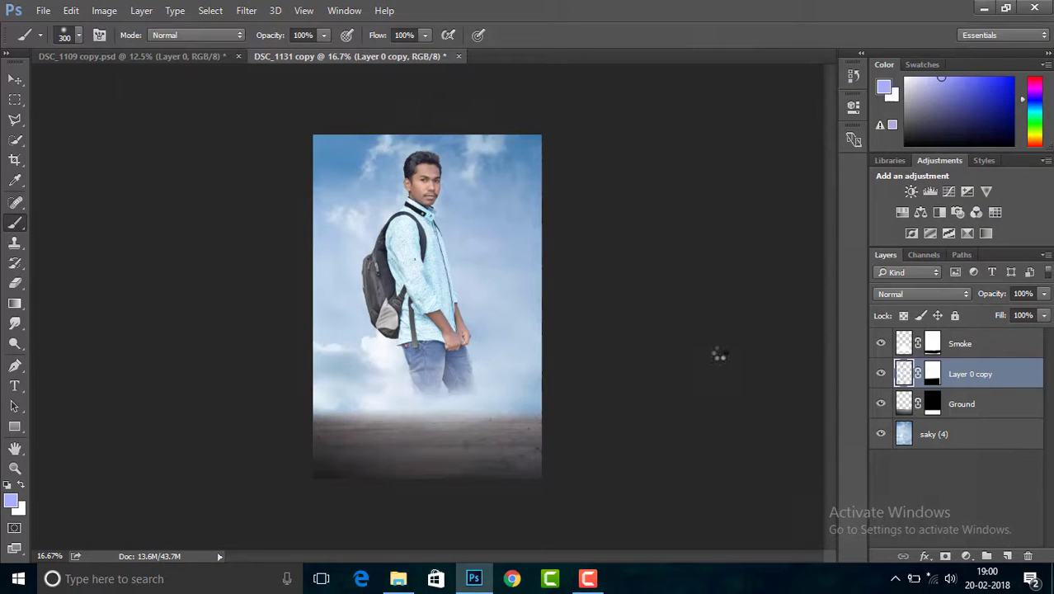
Apply the Camera Raw Filter to the saky (4) sky layer with Vibrance +58 and slightly lower Exposure
{"action": "left_click", "coordinate": [903, 435]}
{"action": "left_click", "coordinate": [246, 10]}
{"action": "left_click", "coordinate": [285, 99]}
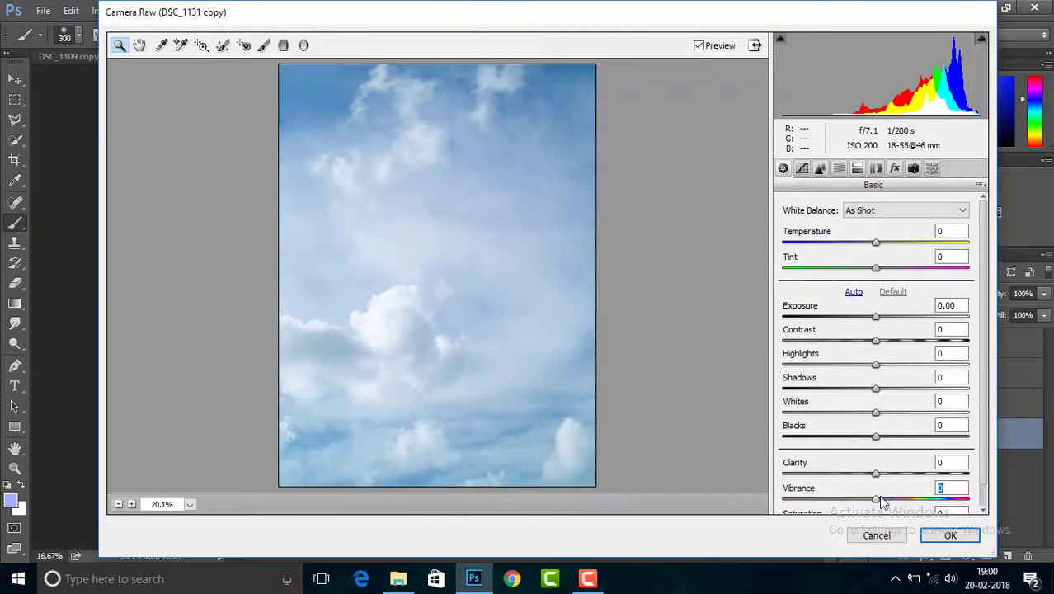
{"action": "left_click_drag", "start_coordinate": [880, 500], "coordinate": [931, 500]}
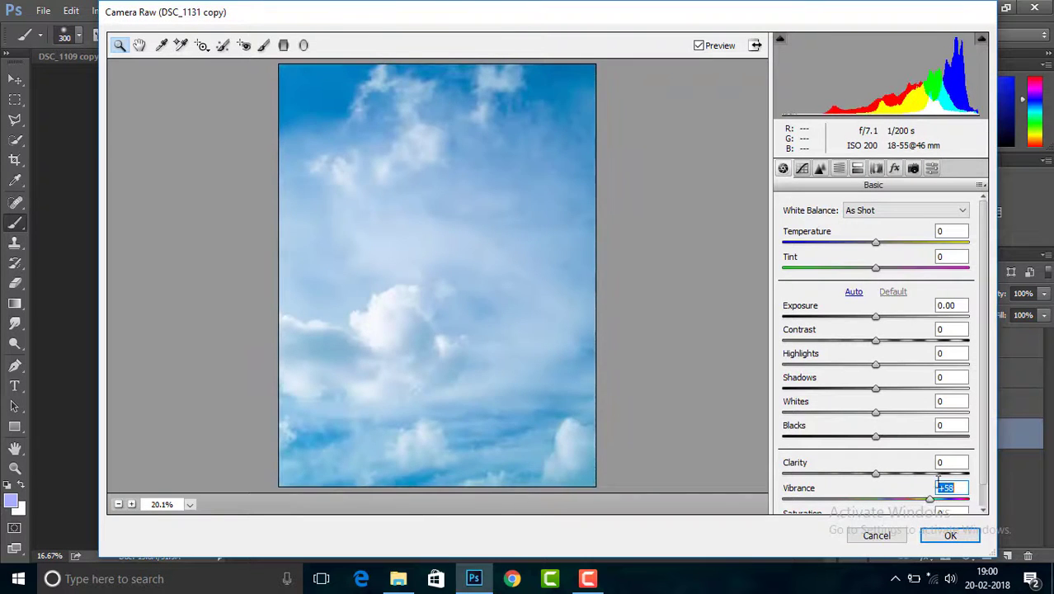
{"action": "left_click_drag", "start_coordinate": [881, 322], "coordinate": [871, 322]}
{"action": "left_click", "coordinate": [948, 535]}
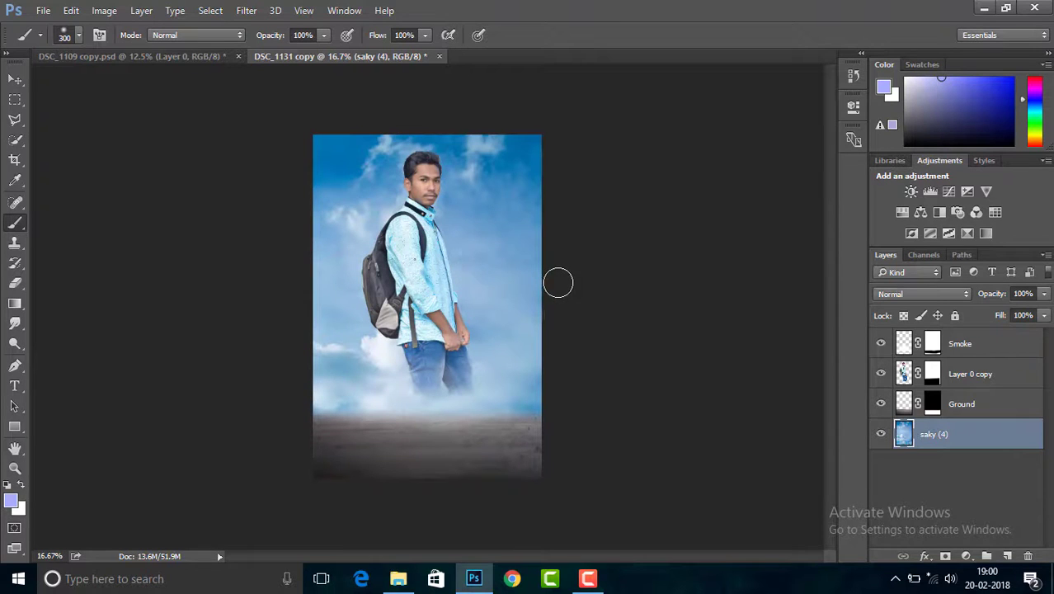
Set the Smoke layer's fill to 87% and remove its layer mask
{"action": "left_click", "coordinate": [962, 352]}
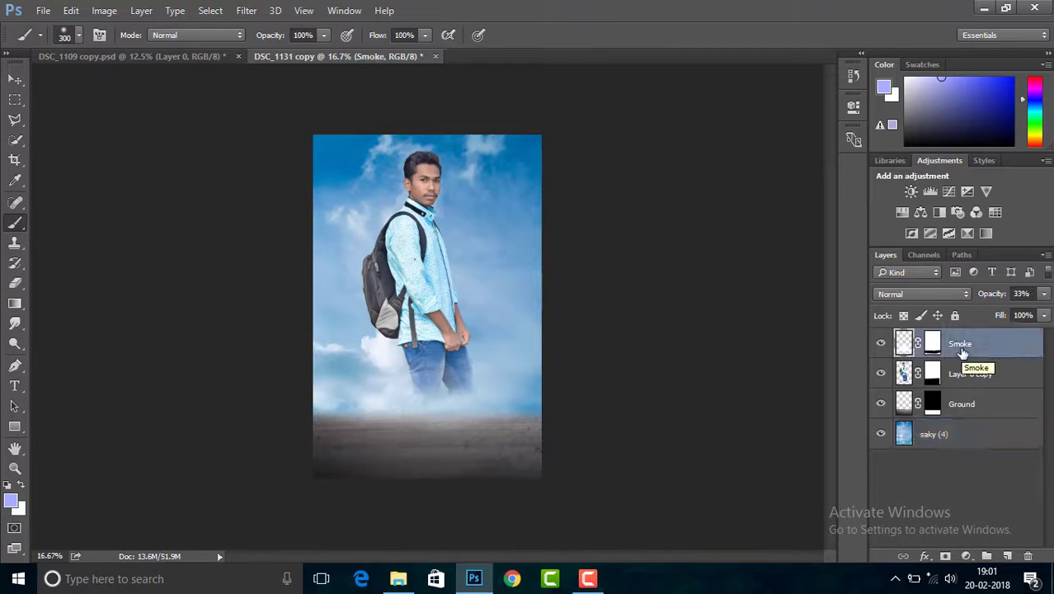
{"action": "left_click", "coordinate": [907, 374]}
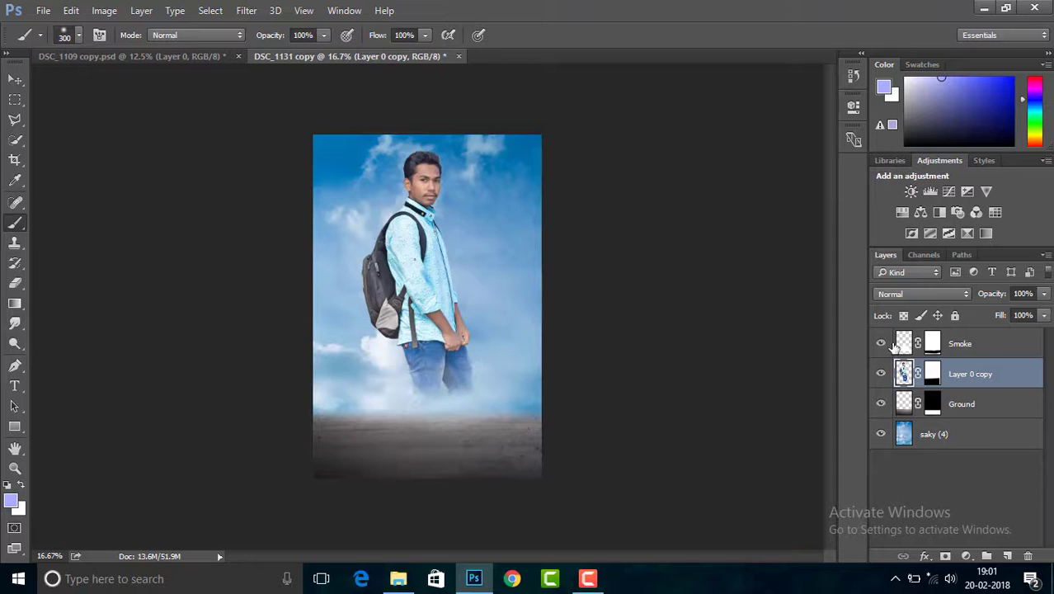
{"action": "left_click", "coordinate": [894, 345]}
{"action": "left_click_drag", "start_coordinate": [1043, 315], "coordinate": [1038, 337]}
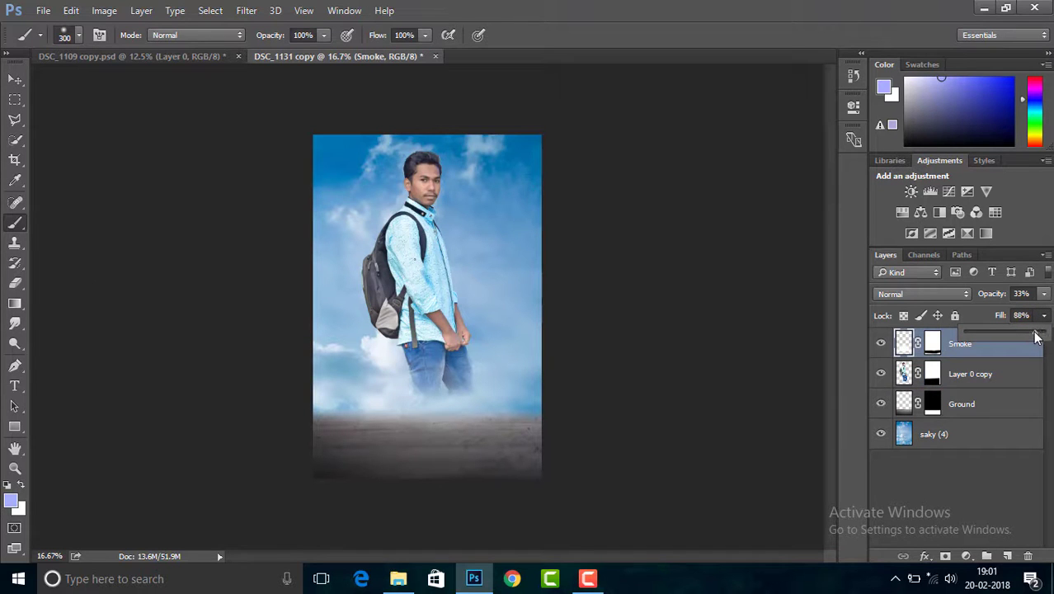
{"action": "left_click", "coordinate": [904, 340]}
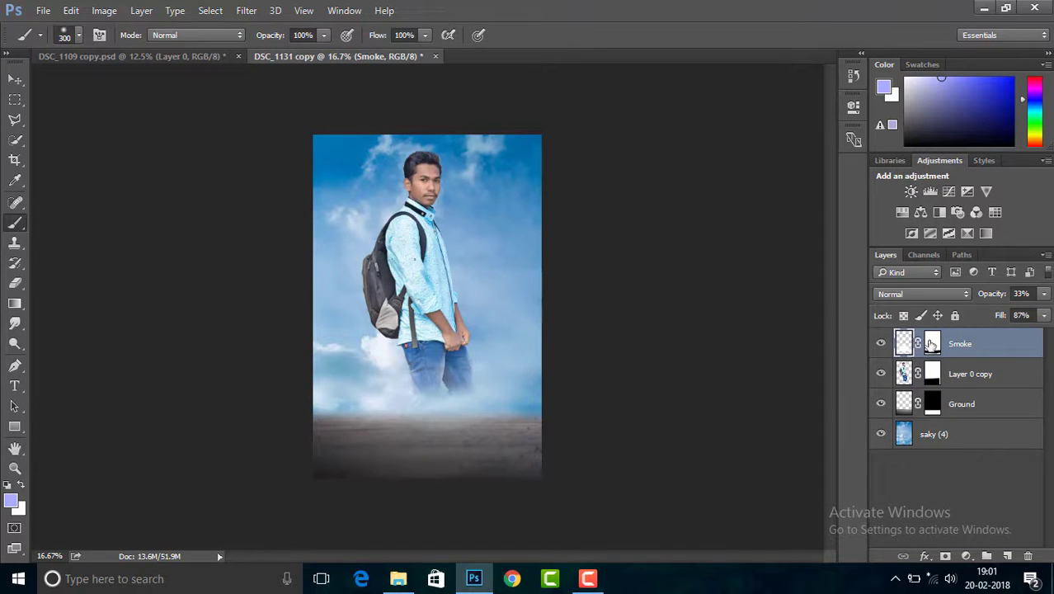
{"action": "left_click_drag", "start_coordinate": [930, 343], "coordinate": [936, 375]}
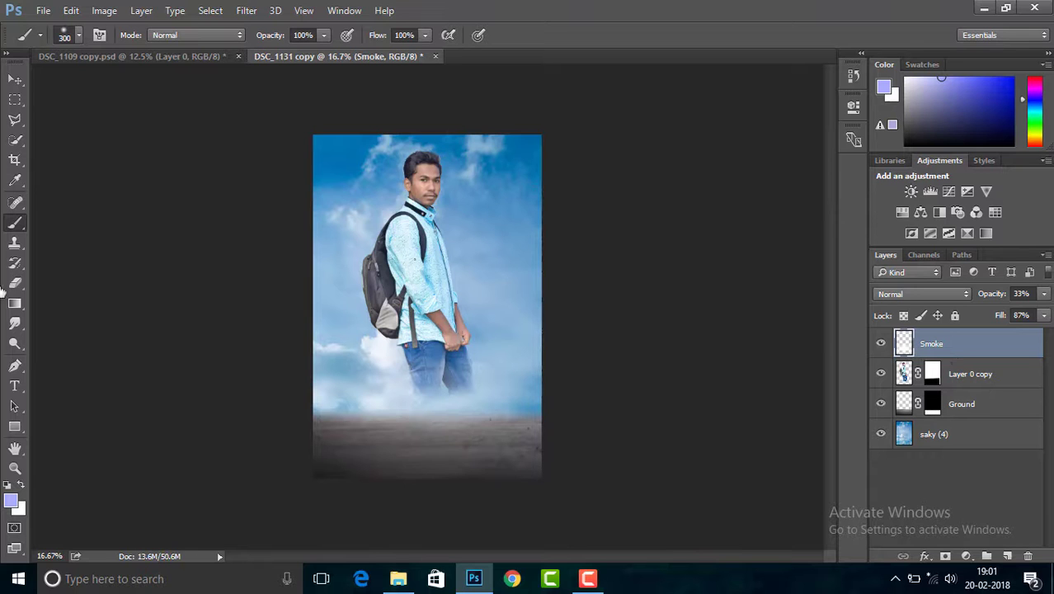
Add a new layer above Smoke and set the Brush tool's foreground color to black (000000)
{"action": "left_click_drag", "start_coordinate": [444, 261], "coordinate": [412, 447]}
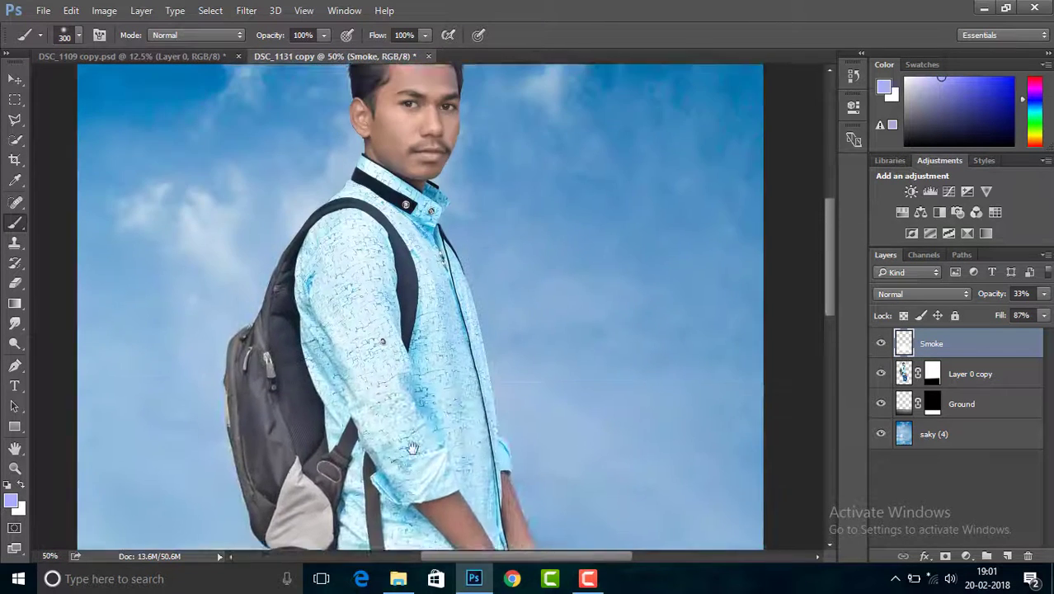
{"action": "left_click_drag", "start_coordinate": [395, 132], "coordinate": [403, 301]}
{"action": "key", "text": "ctrl+plus"}
{"action": "left_click_drag", "start_coordinate": [493, 294], "coordinate": [455, 268]}
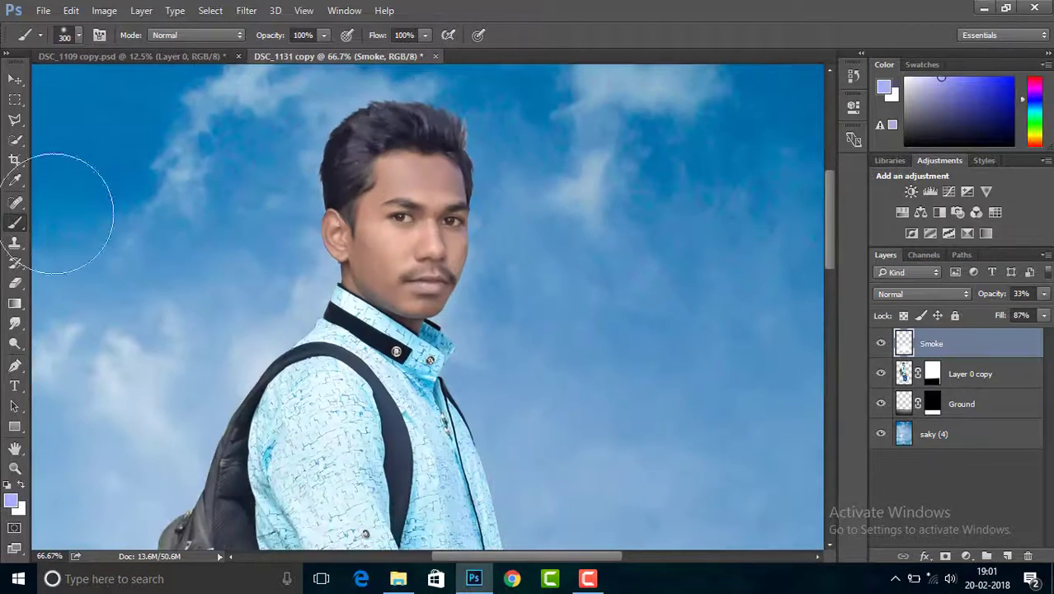
{"action": "left_click", "coordinate": [1006, 557]}
{"action": "right_click", "coordinate": [17, 222]}
{"action": "left_click", "coordinate": [50, 220]}
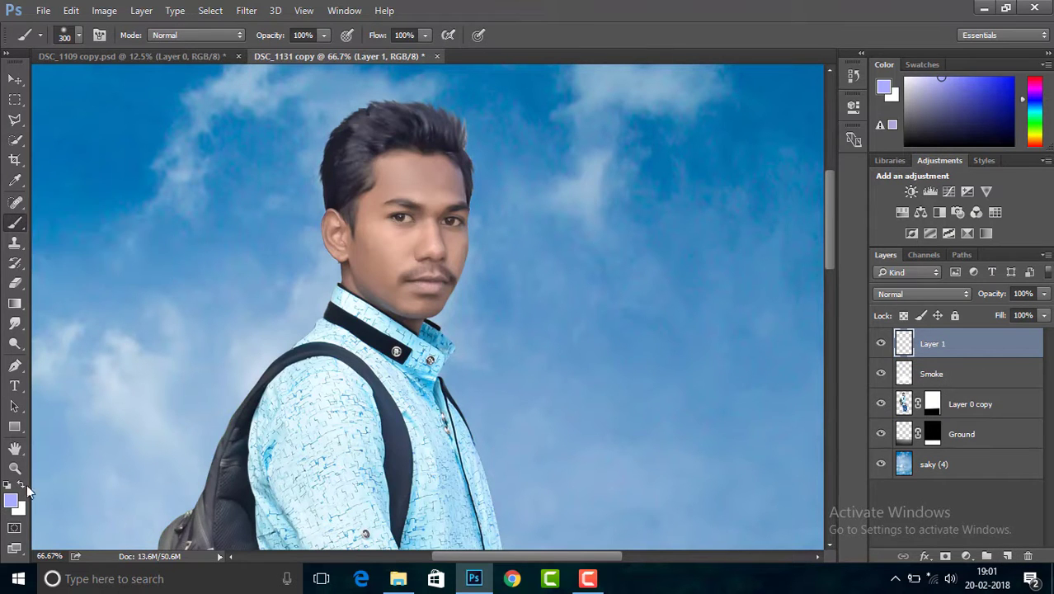
{"action": "left_click", "coordinate": [12, 499]}
{"action": "type", "text": "000000"}
{"action": "key", "text": "Return"}
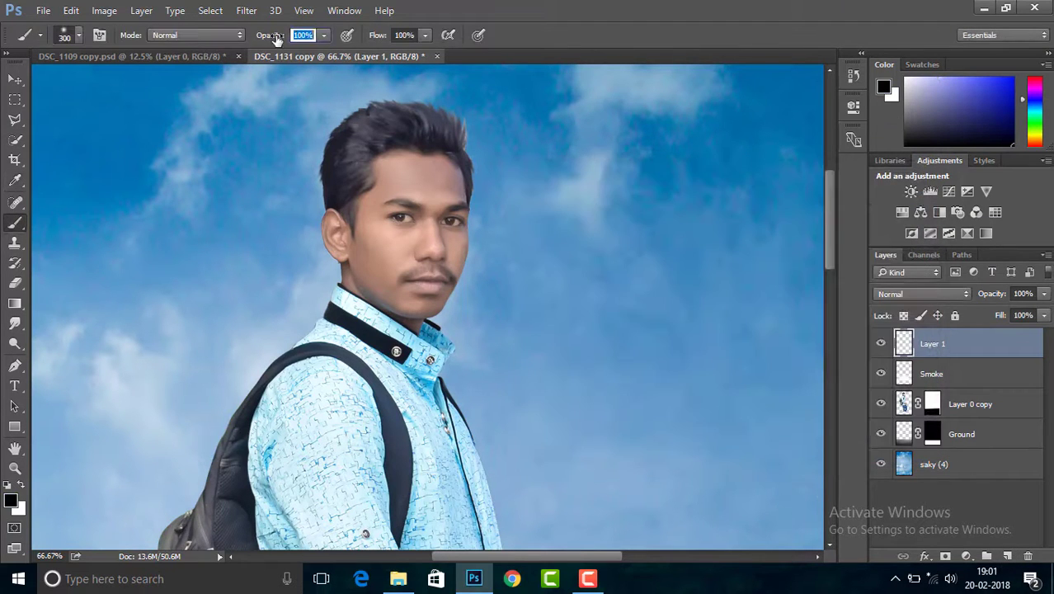
Darken the man's hair on Layer 1 with a soft 70 px black brush at 20% opacity and 20% flow
{"action": "type", "text": "20"}
{"action": "key", "text": "Return"}
{"action": "key", "text": "bracketleft"}
{"action": "key", "text": "bracketleft"}
{"action": "key", "text": "bracketleft"}
{"action": "key", "text": "bracketleft"}
{"action": "key", "text": "bracketleft"}
{"action": "key", "text": "bracketleft"}
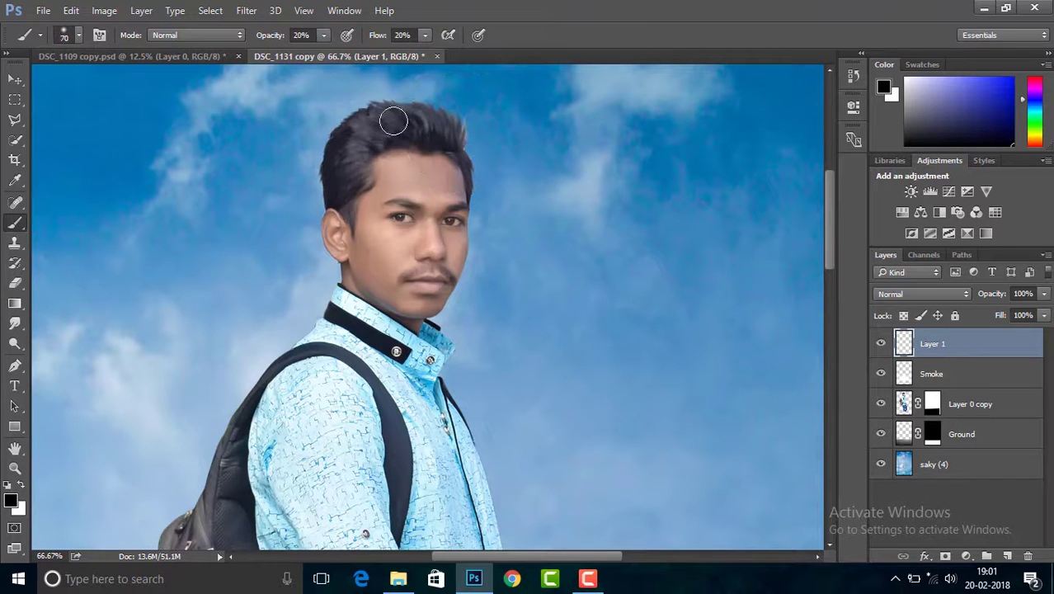
Set up the Mixer Brush on Layer 0 copy with a light skin tone based on the man's forehead color
{"action": "left_click", "coordinate": [890, 399]}
{"action": "right_click", "coordinate": [15, 223]}
{"action": "left_click", "coordinate": [82, 269]}
{"action": "left_click", "coordinate": [10, 499]}
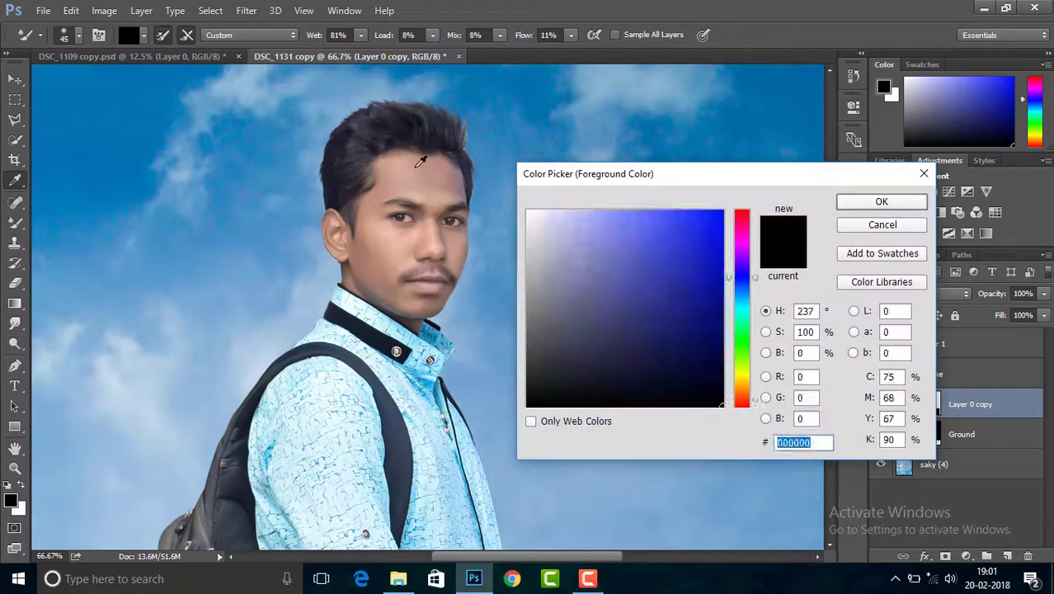
{"action": "left_click", "coordinate": [418, 164]}
{"action": "left_click_drag", "start_coordinate": [576, 248], "coordinate": [567, 207]}
{"action": "left_click", "coordinate": [881, 201]}
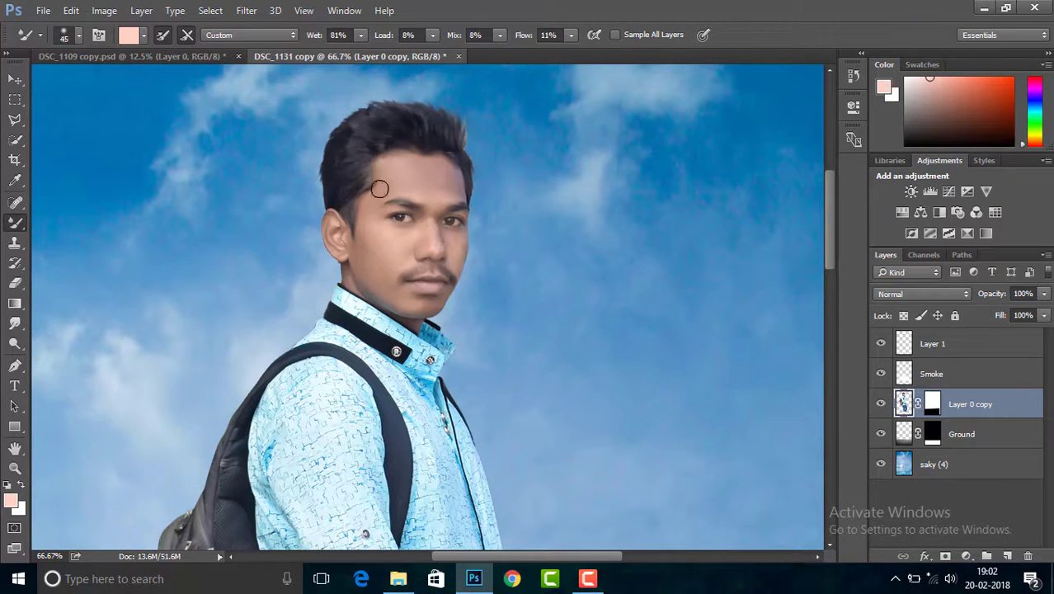
Add a new empty layer above Layer 1
{"action": "key", "text": "ctrl+minus"}
{"action": "key", "text": "ctrl+minus"}
{"action": "key", "text": "ctrl+minus"}
{"action": "key", "text": "ctrl+minus"}
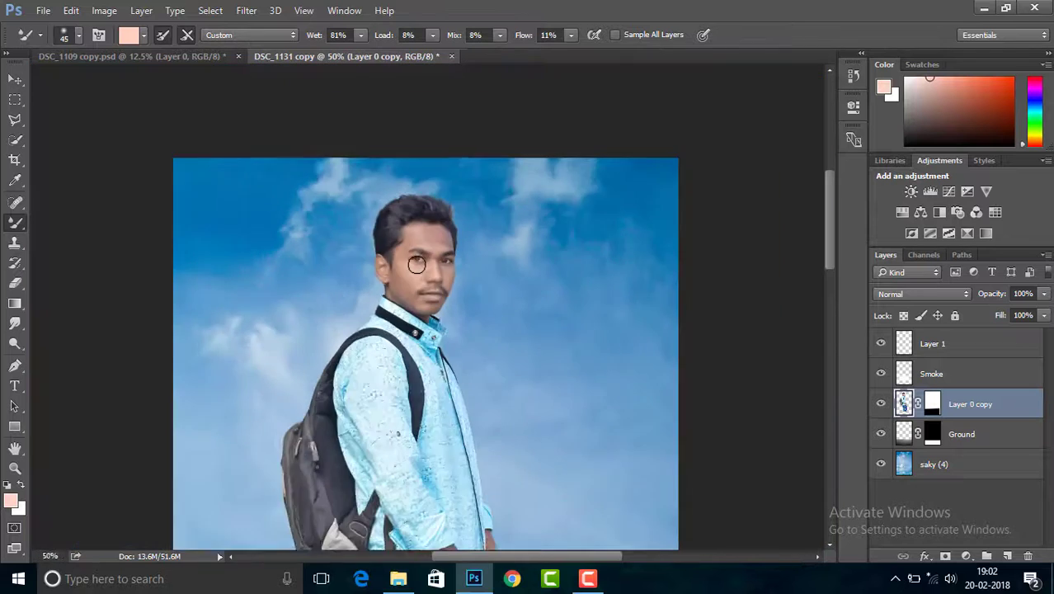
{"action": "left_click", "coordinate": [933, 343]}
{"action": "left_click", "coordinate": [1007, 557]}
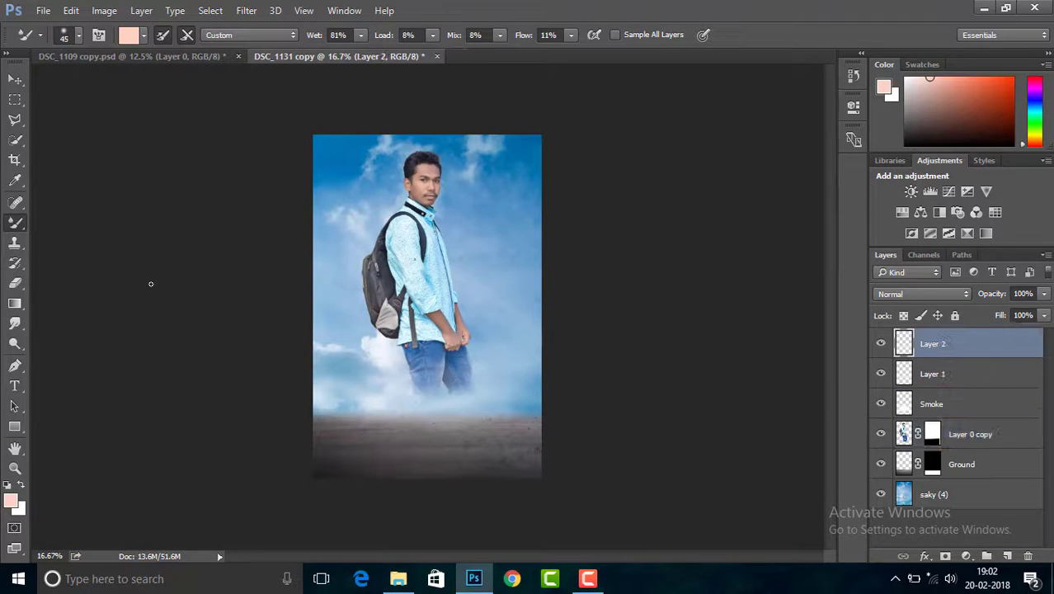
Dab a faint white glow over the man's torso on Layer 2 with a 700 px brush
{"action": "left_click_drag", "start_coordinate": [15, 227], "coordinate": [74, 221]}
{"action": "left_click", "coordinate": [11, 500]}
{"action": "left_click", "coordinate": [529, 212]}
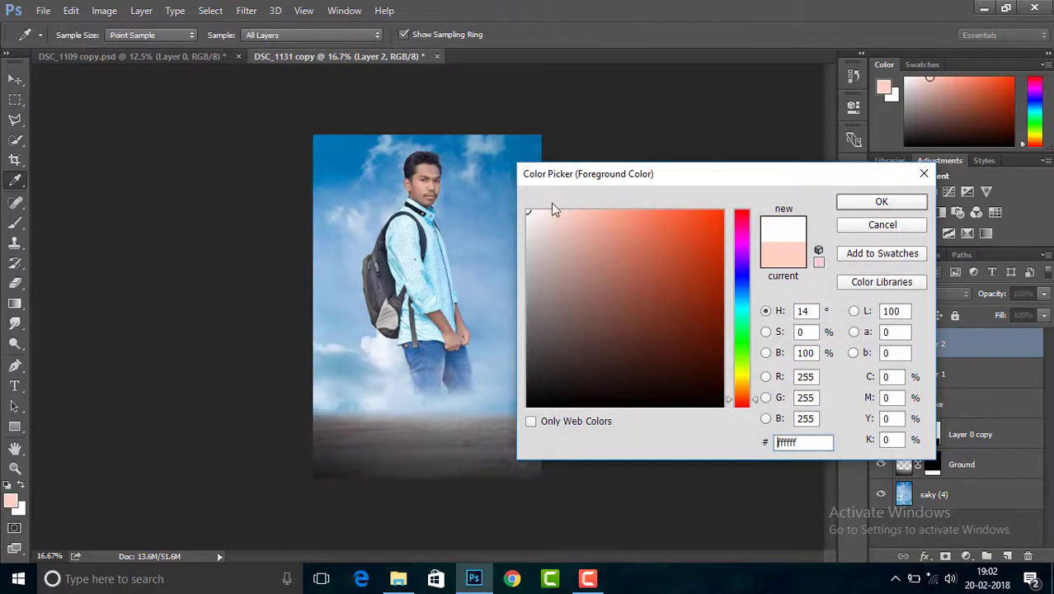
{"action": "left_click", "coordinate": [881, 202]}
{"action": "key", "text": "bracketright"}
{"action": "key", "text": "bracketright"}
{"action": "key", "text": "bracketright"}
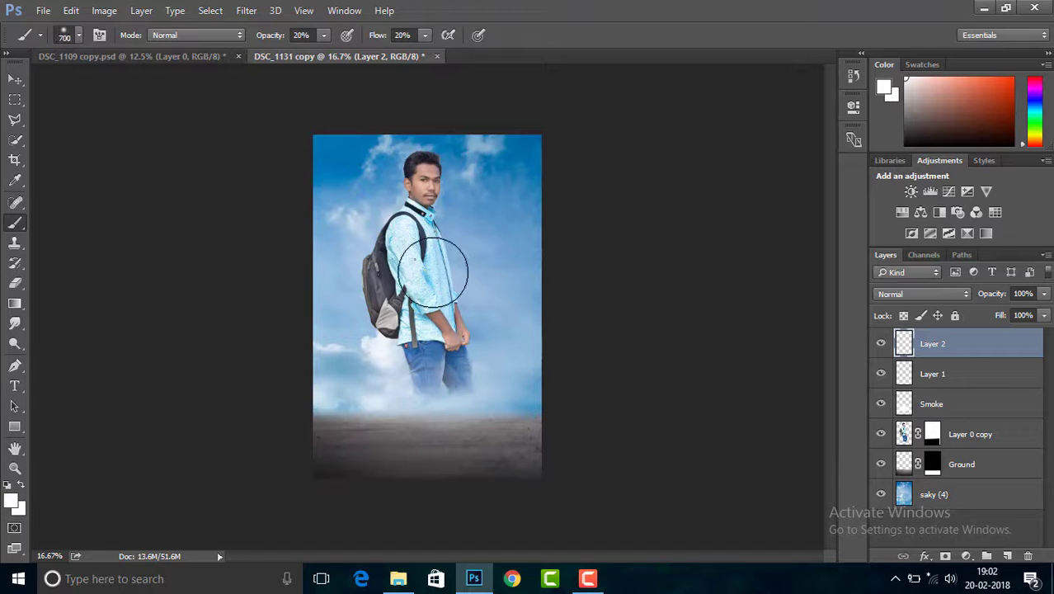
{"action": "left_click", "coordinate": [432, 272]}
{"action": "left_click_drag", "start_coordinate": [447, 285], "coordinate": [393, 202], "text": "ctrl"}
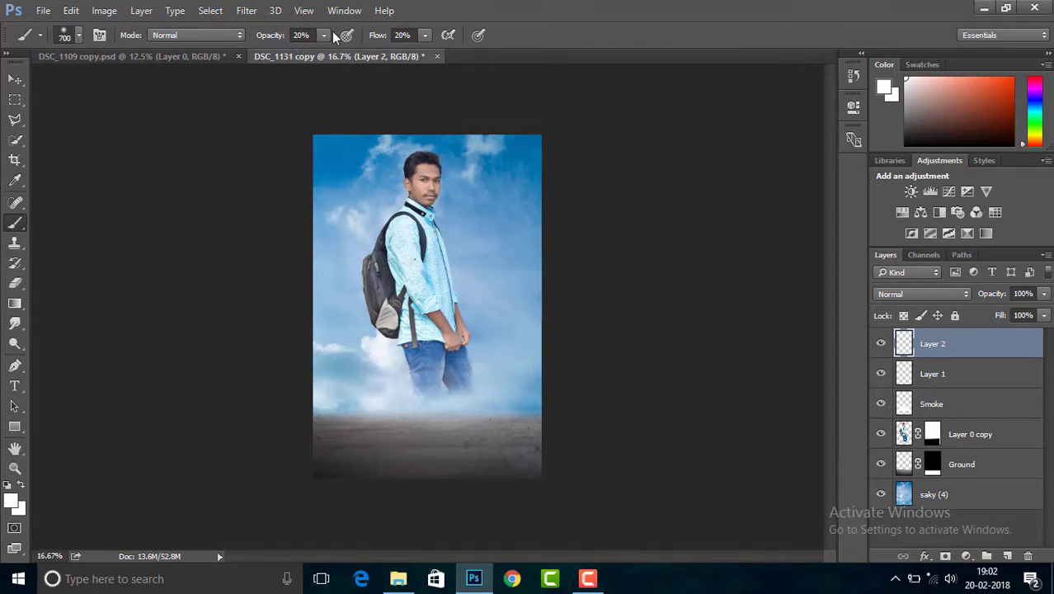
Raise the brush opacity and flow to 100% and try a white glow beside the man on Layer 2
{"action": "left_click", "coordinate": [324, 34]}
{"action": "left_click_drag", "start_coordinate": [325, 52], "coordinate": [492, 53]}
{"action": "left_click", "coordinate": [425, 35]}
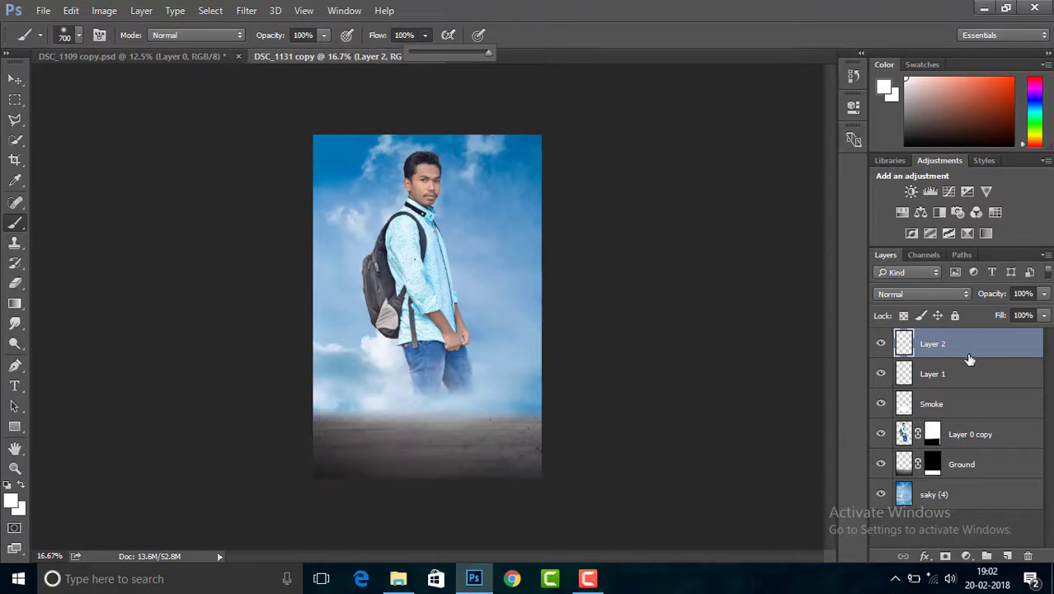
{"action": "left_click", "coordinate": [904, 344], "text": "ctrl"}
{"action": "left_click", "coordinate": [527, 229]}
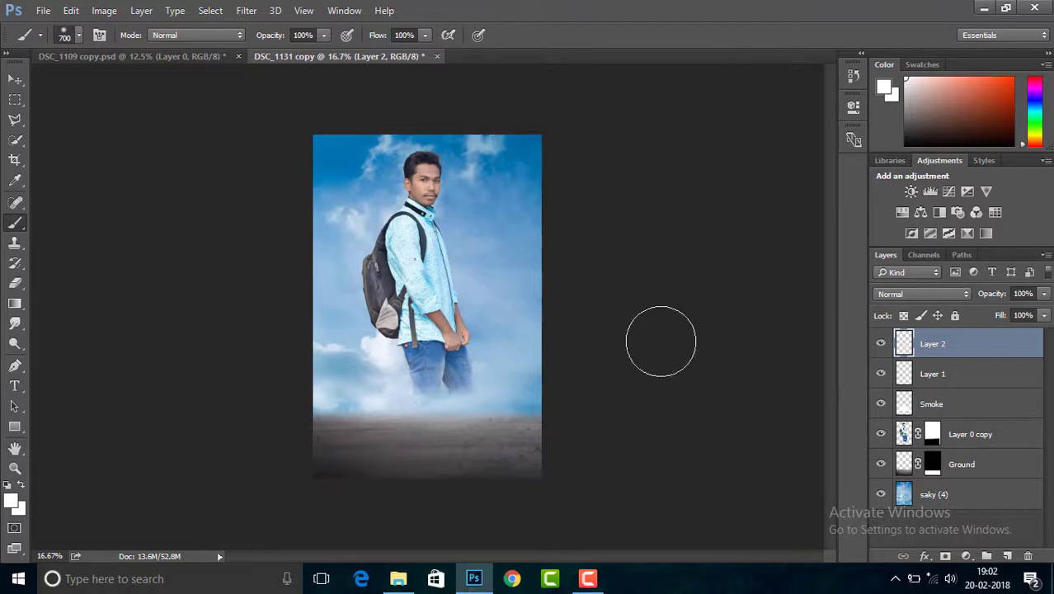
{"action": "left_click_drag", "start_coordinate": [500, 302], "coordinate": [447, 257], "text": "ctrl"}
{"action": "mouse_move", "coordinate": [431, 213]}
{"action": "left_mouse_down", "text": "ctrl"}
{"action": "mouse_move", "coordinate": [463, 204]}
{"action": "mouse_move", "coordinate": [461, 212]}
{"action": "left_mouse_up", "text": "ctrl"}
{"action": "left_click", "coordinate": [11, 503]}
{"action": "key", "text": "Return"}
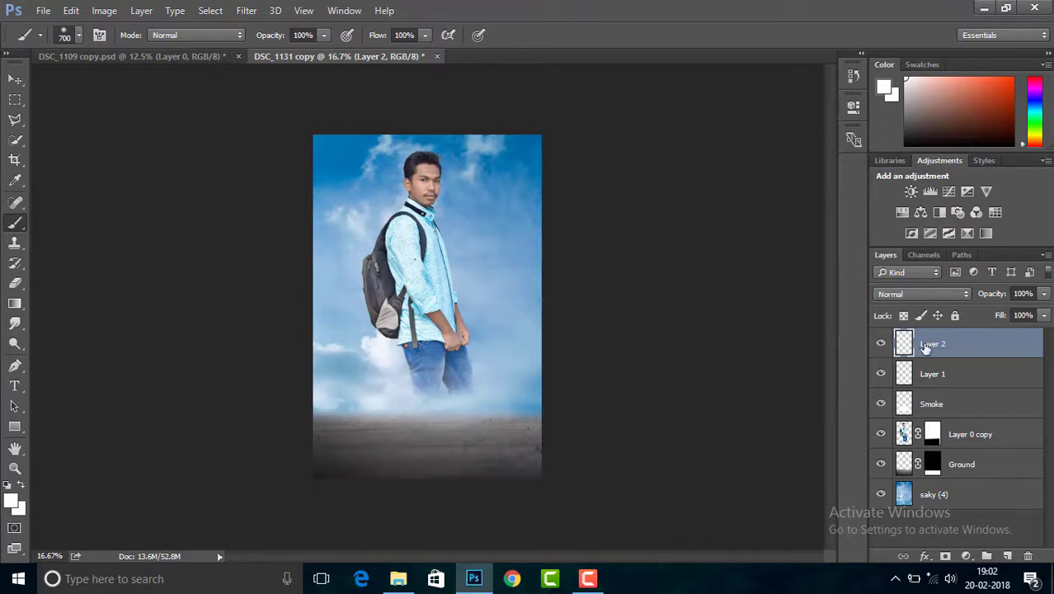
{"action": "right_click", "coordinate": [14, 221]}
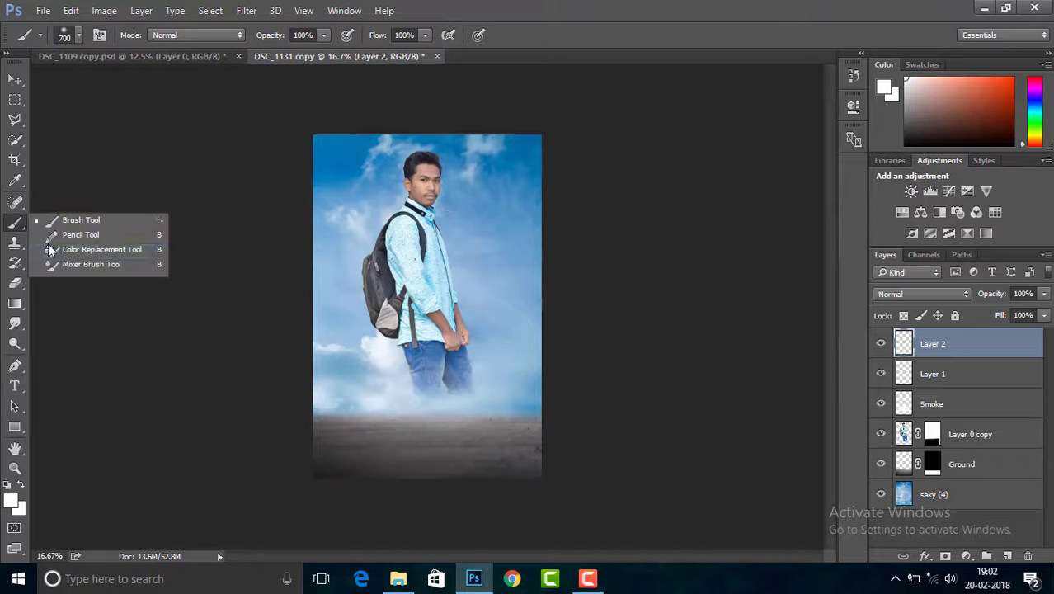
{"action": "left_click", "coordinate": [56, 264]}
{"action": "right_click", "coordinate": [15, 222]}
{"action": "left_click", "coordinate": [81, 219]}
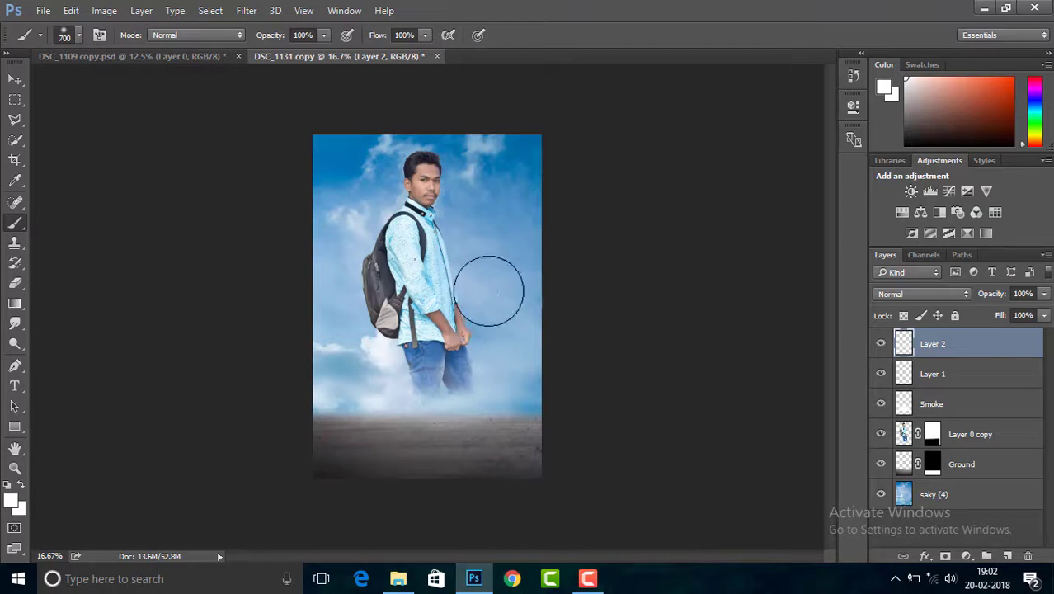
{"action": "mouse_move", "coordinate": [983, 371]}
{"action": "left_mouse_down"}
{"action": "mouse_move", "coordinate": [974, 378]}
{"action": "mouse_move", "coordinate": [953, 317]}
{"action": "left_mouse_up"}
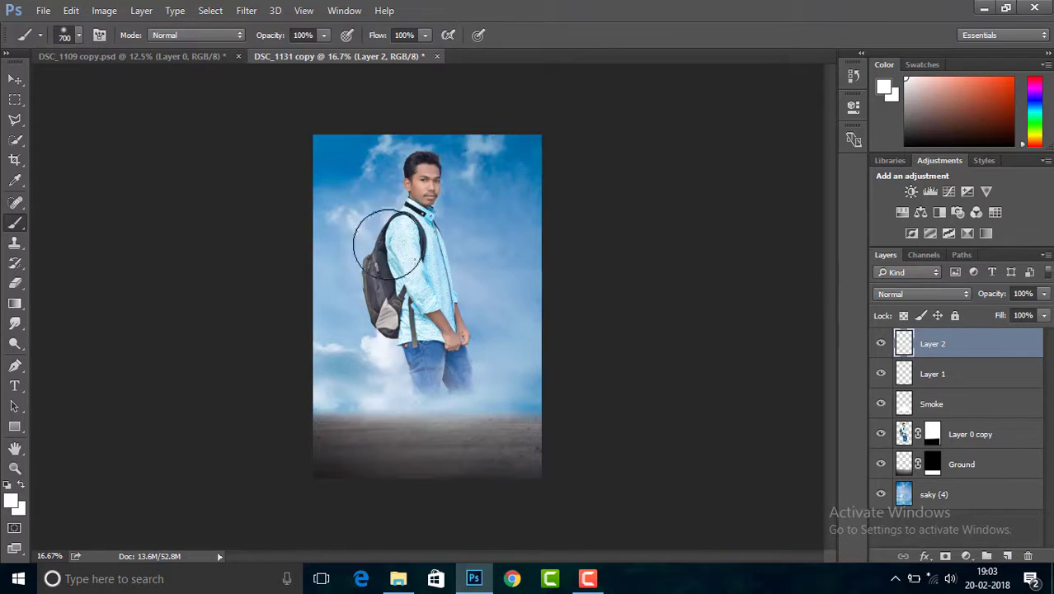
Place the cloud image picsart vs Photoshop 20 as an embedded layer in the composition
{"action": "left_click", "coordinate": [43, 12]}
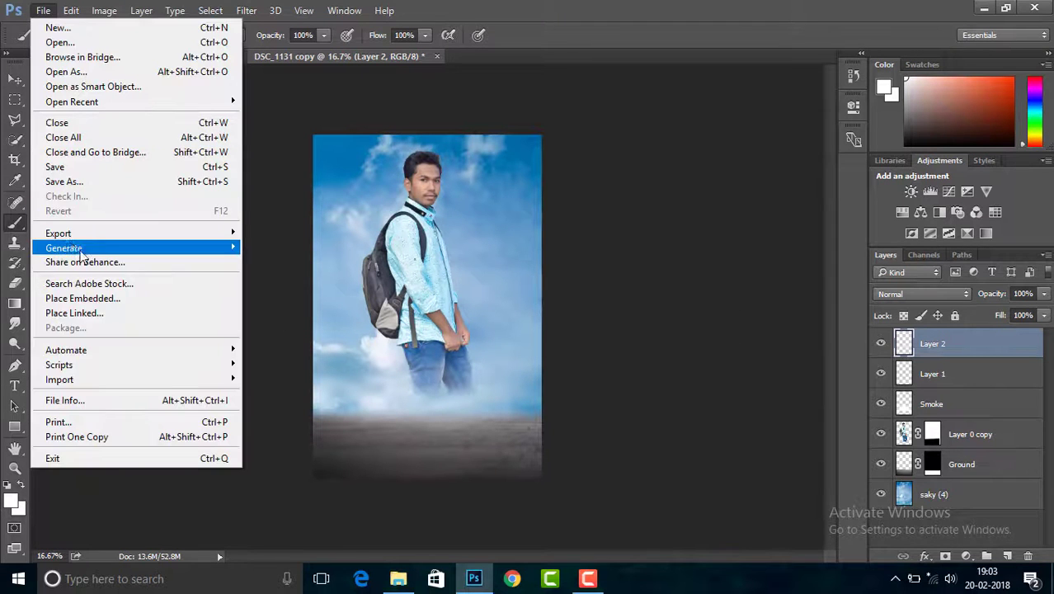
{"action": "left_click", "coordinate": [165, 296]}
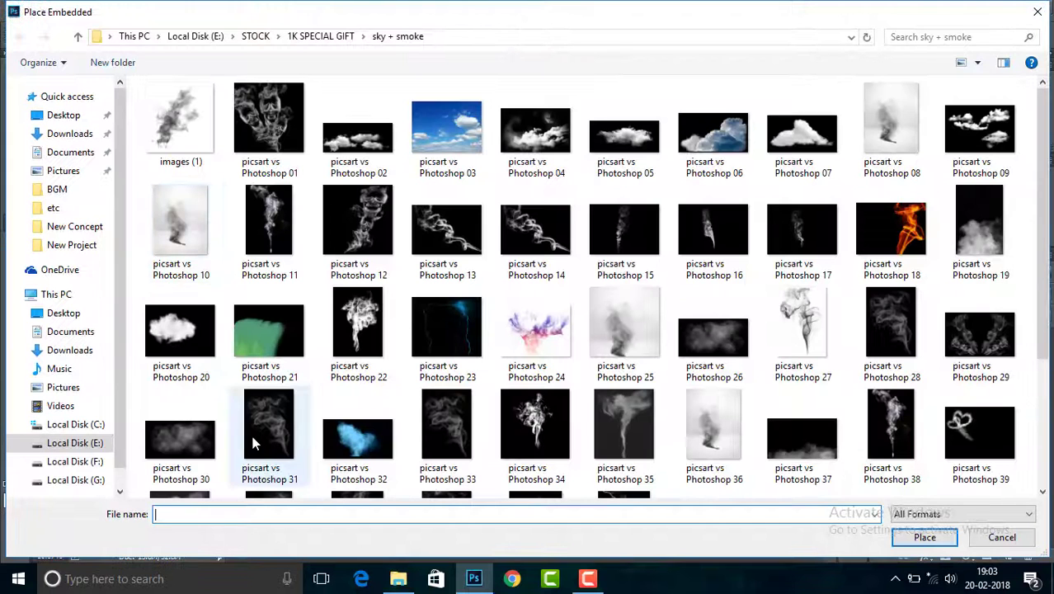
{"action": "left_click", "coordinate": [184, 334]}
{"action": "scroll", "coordinate": [206, 321], "scroll_direction": "down", "scroll_amount": 2}
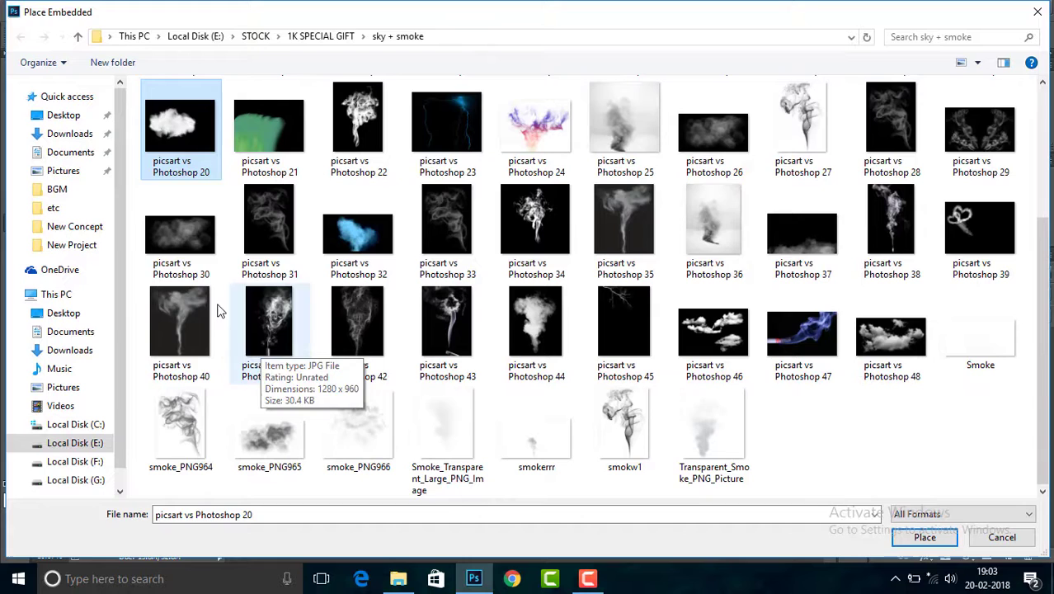
{"action": "left_click", "coordinate": [940, 538]}
{"action": "key", "text": "Return"}
Rasterize the placed cloud layer and set its blend mode to Screen
{"action": "left_click", "coordinate": [515, 289]}
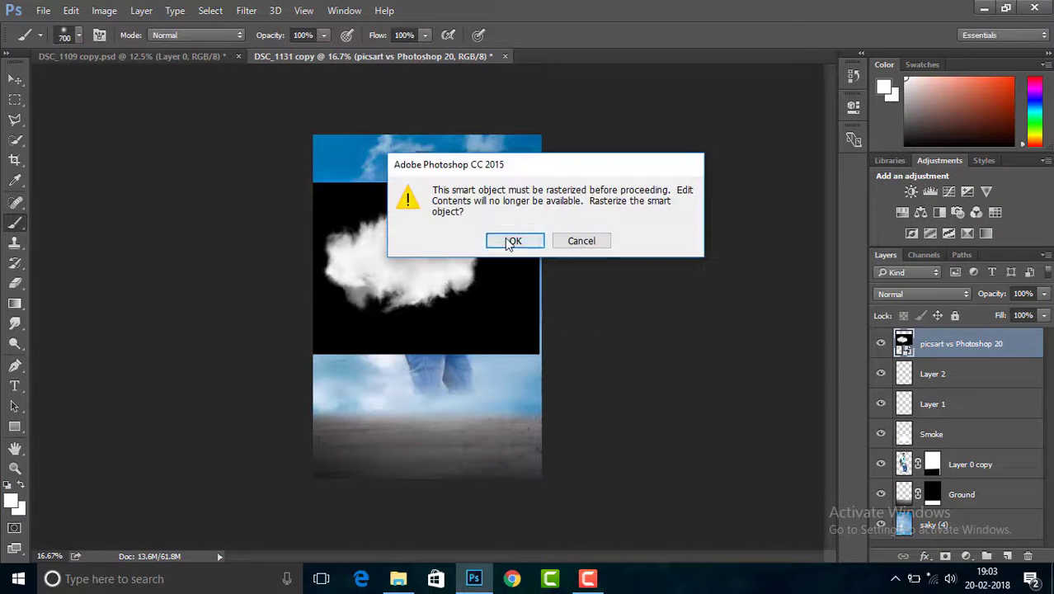
{"action": "left_click", "coordinate": [518, 241]}
{"action": "left_click", "coordinate": [922, 294]}
{"action": "left_click", "coordinate": [903, 97]}
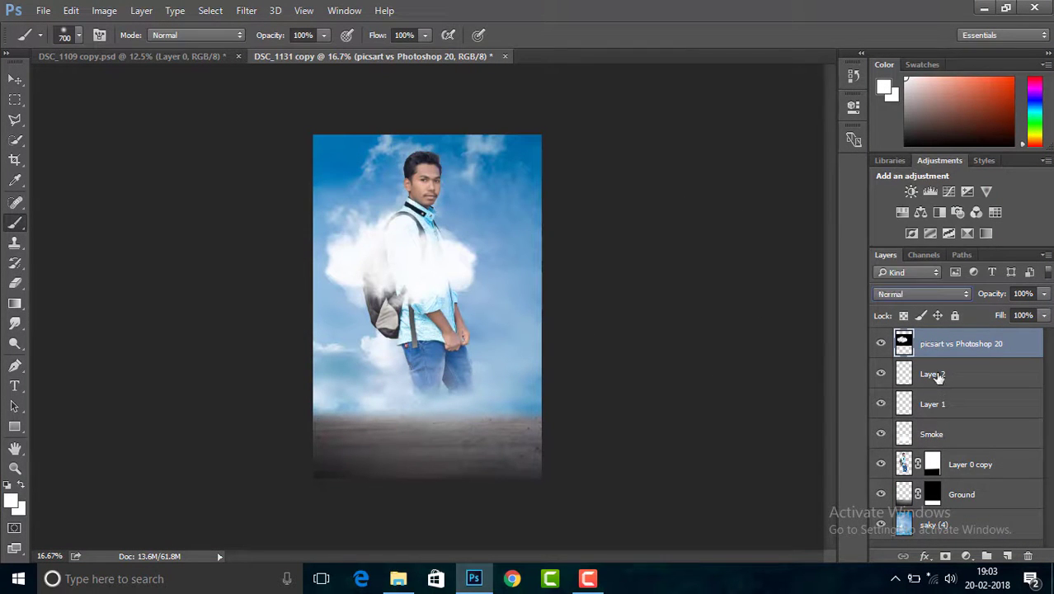
Delete Layer 2, the layer holding the white brush dabs
{"action": "right_click", "coordinate": [938, 376]}
{"action": "left_click", "coordinate": [677, 163]}
{"action": "left_click", "coordinate": [463, 232]}
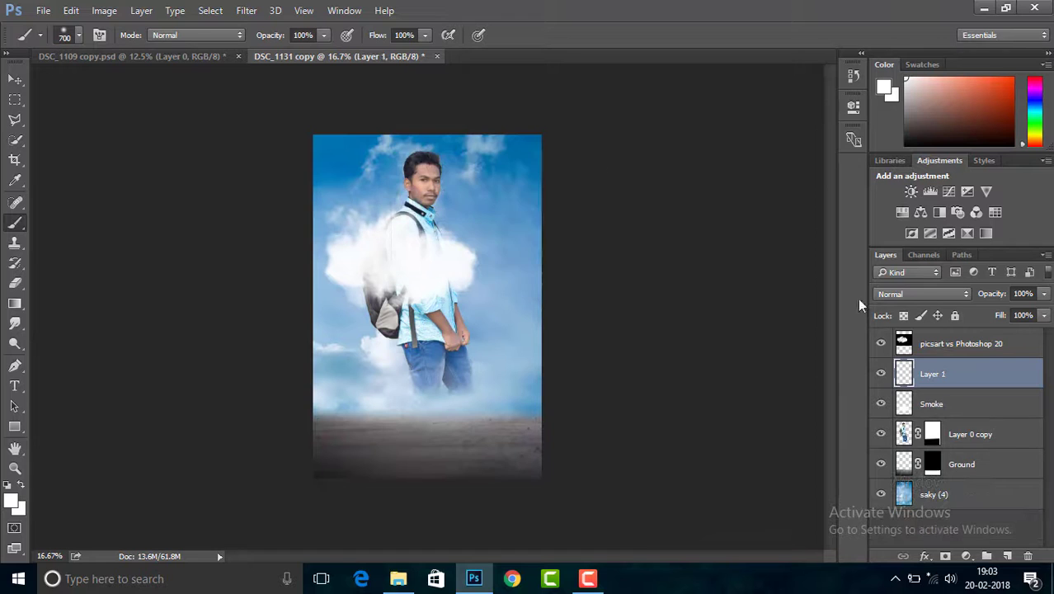
Rotate the cloud 90° and enlarge it slightly, and move its layer below Layer 0 copy so it sits behind the man
{"action": "left_click", "coordinate": [929, 347]}
{"action": "key", "text": "ctrl+t"}
{"action": "left_click_drag", "start_coordinate": [561, 326], "coordinate": [429, 388]}
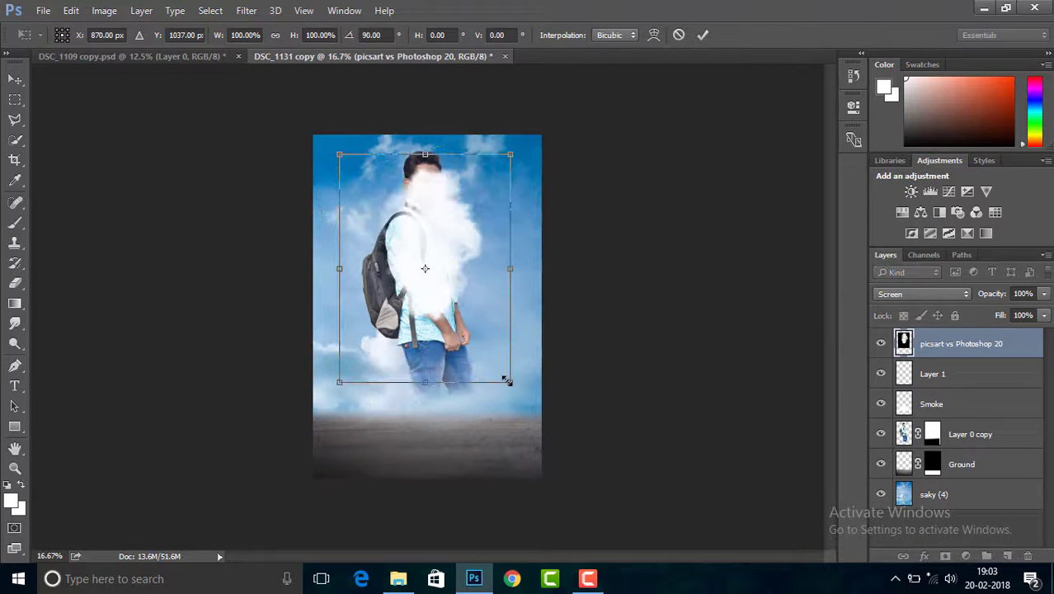
{"action": "left_click_drag", "start_coordinate": [506, 380], "coordinate": [533, 404]}
{"action": "key", "text": "Return"}
{"action": "key", "text": "b"}
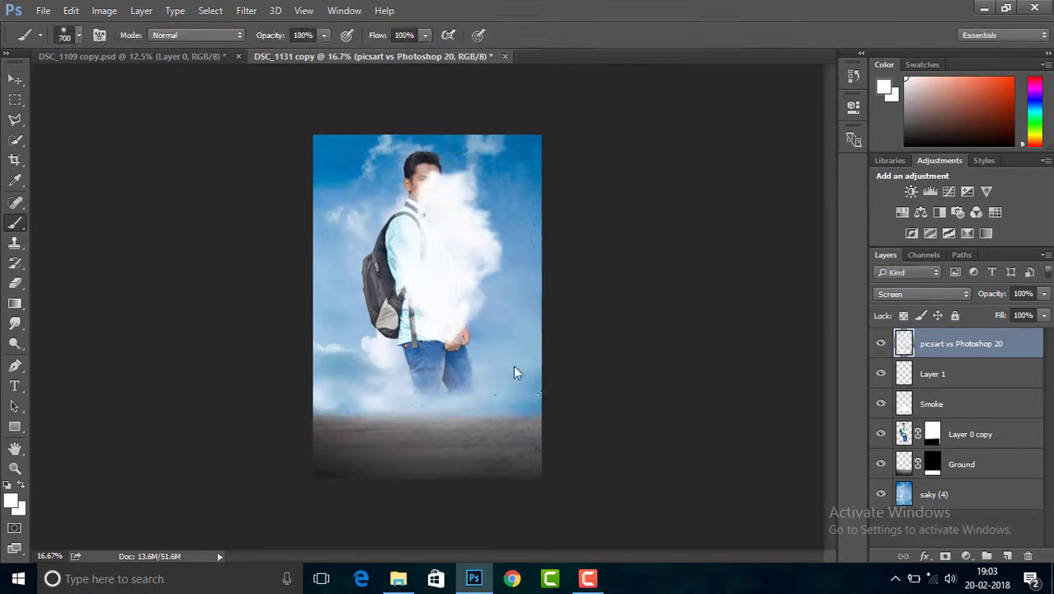
{"action": "left_click_drag", "start_coordinate": [953, 342], "coordinate": [949, 450]}
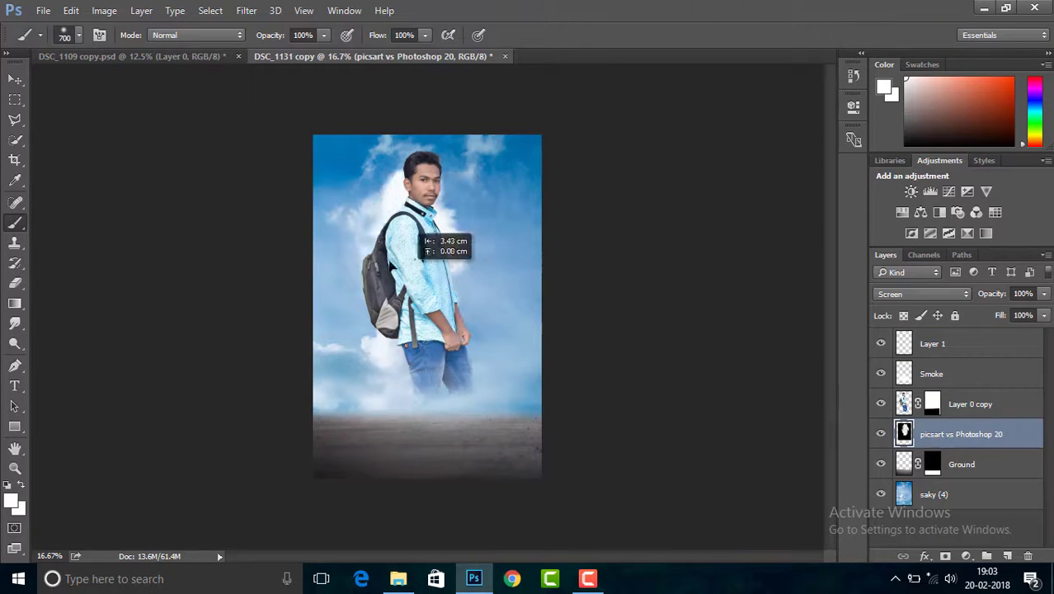
Position the cloud behind the man's upper body, then place a duplicate above Layer 0 copy with its fill set to 33%
{"action": "left_click_drag", "start_coordinate": [451, 291], "coordinate": [432, 279], "text": "ctrl"}
{"action": "left_click_drag", "start_coordinate": [954, 435], "coordinate": [953, 389]}
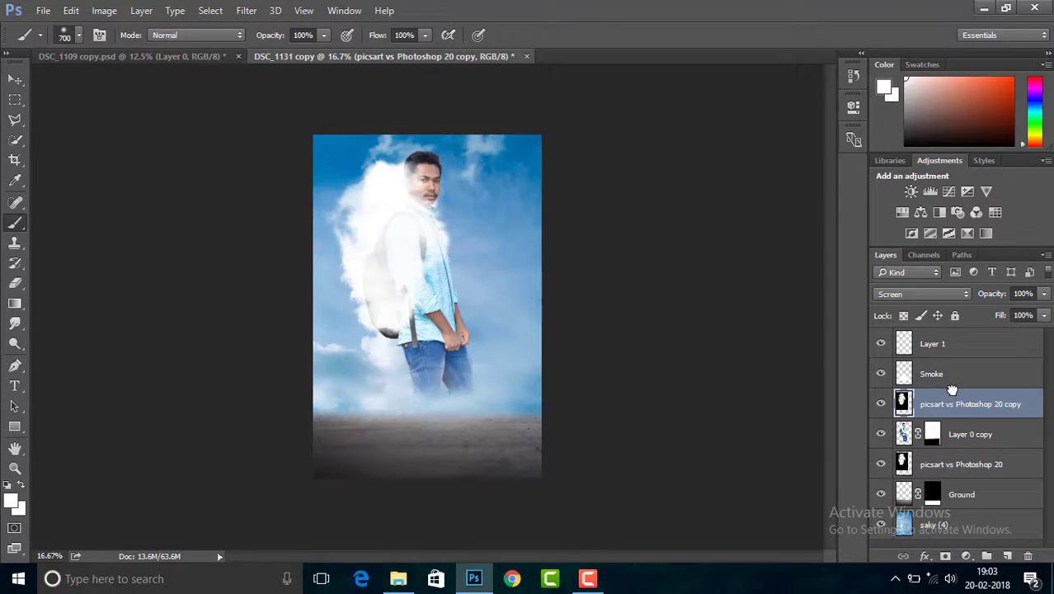
{"action": "left_click", "coordinate": [1044, 315]}
{"action": "left_click_drag", "start_coordinate": [1044, 333], "coordinate": [990, 333]}
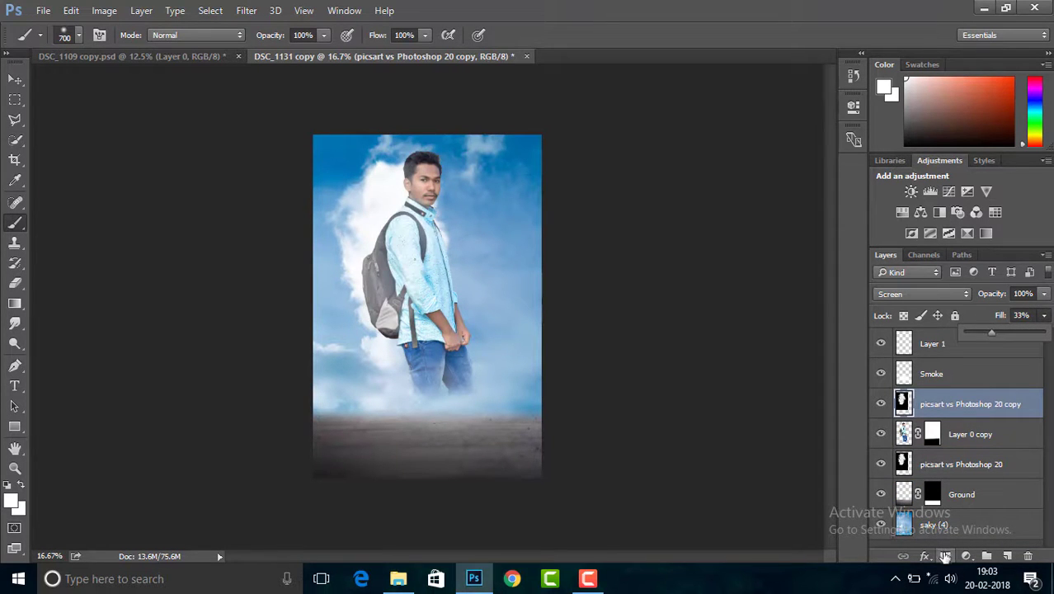
{"action": "key", "text": "ctrl+bracketright"}
{"action": "key", "text": "ctrl+bracketright"}
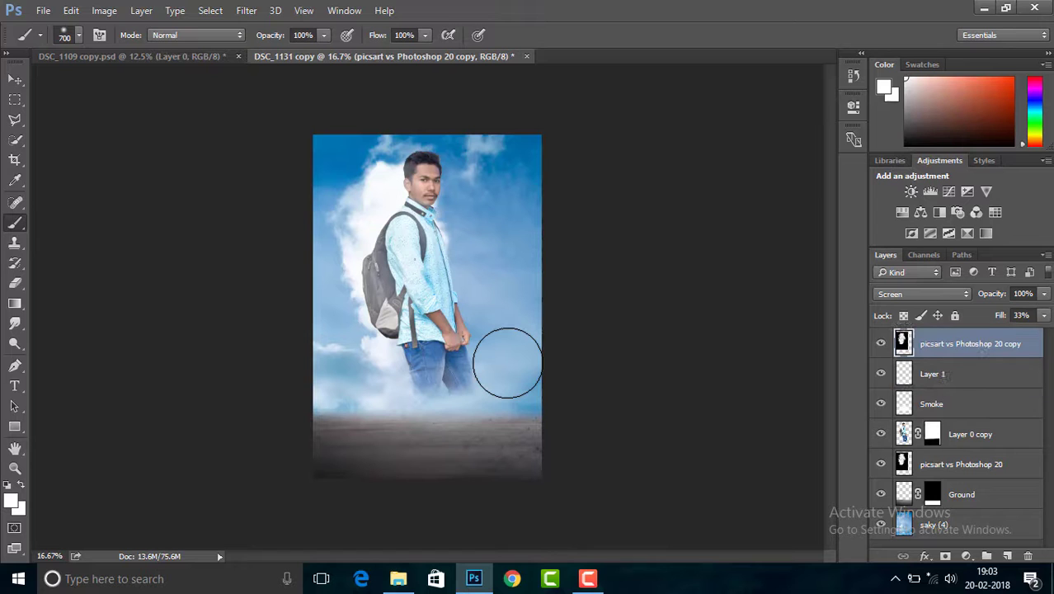
{"action": "key", "text": "ctrl+bracketleft"}
{"action": "key", "text": "ctrl+bracketleft"}
Add a layer mask to the duplicated cloud layer and paint black over the man's head to hide the cloud there
{"action": "left_click", "coordinate": [946, 557]}
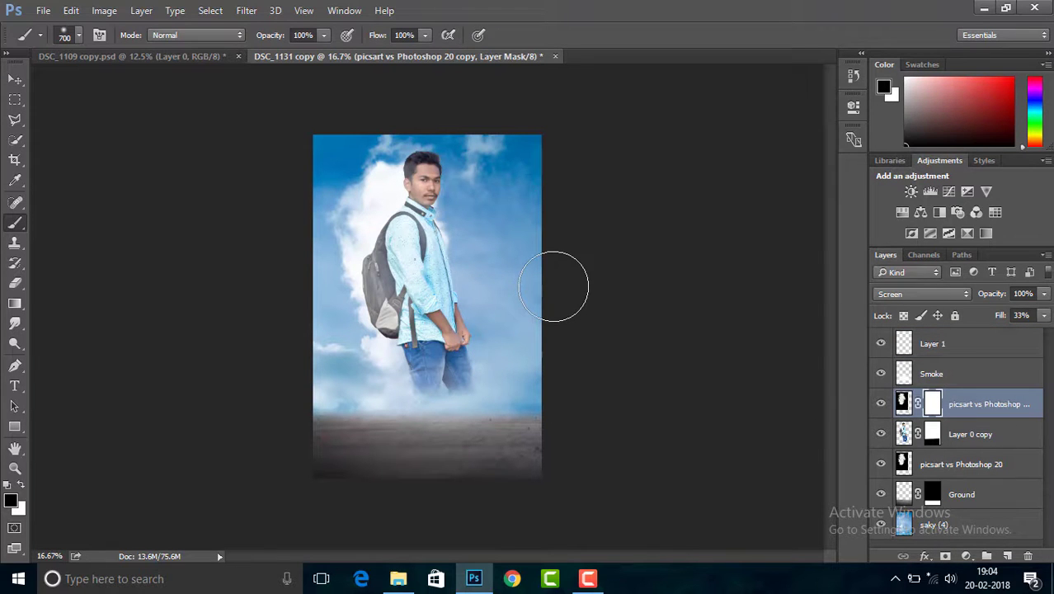
{"action": "key", "text": "ctrl+plus"}
{"action": "key", "text": "ctrl+plus"}
{"action": "key", "text": "ctrl+plus"}
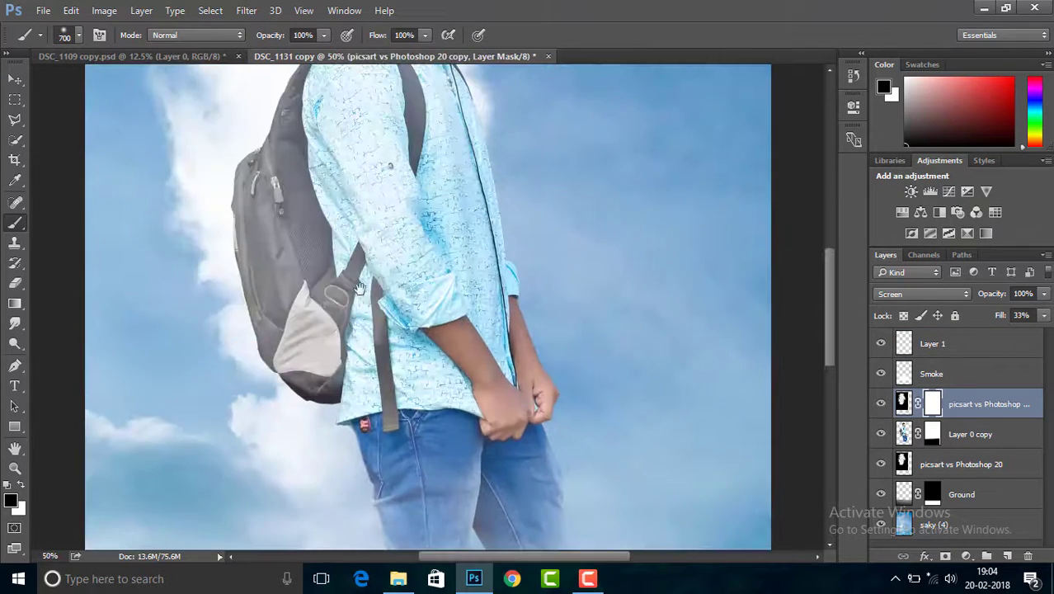
{"action": "left_click_drag", "start_coordinate": [431, 95], "coordinate": [426, 369]}
{"action": "key", "text": "bracketleft"}
{"action": "key", "text": "bracketleft"}
{"action": "key", "text": "bracketleft"}
{"action": "key", "text": "bracketleft"}
{"action": "key", "text": "bracketleft"}
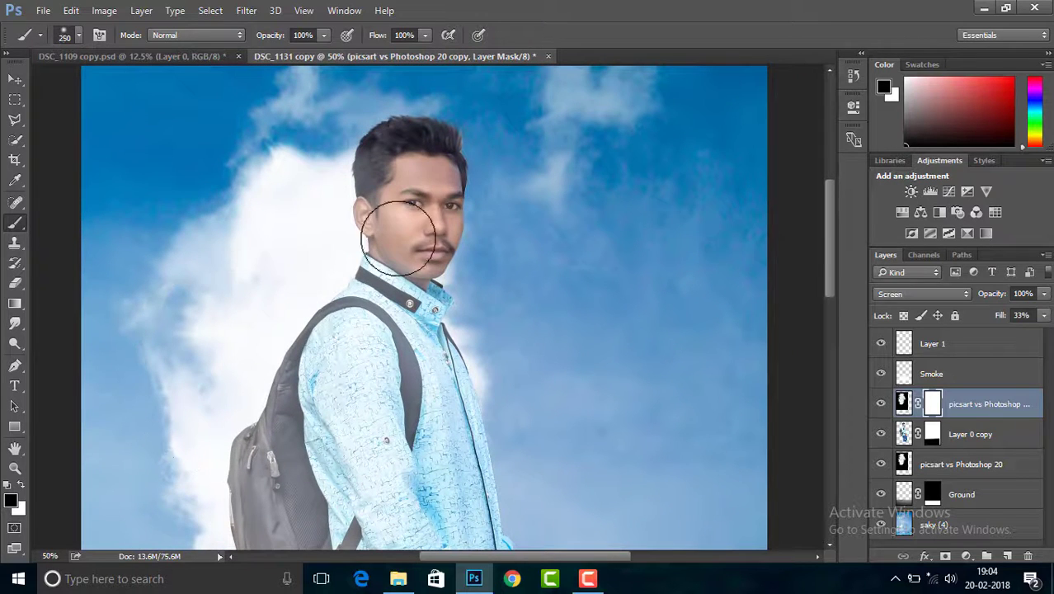
{"action": "key", "text": "bracketright"}
{"action": "key", "text": "bracketright"}
{"action": "key", "text": "bracketright"}
{"action": "key", "text": "bracketright"}
{"action": "key", "text": "bracketright"}
{"action": "mouse_move", "coordinate": [413, 211]}
{"action": "left_mouse_down"}
{"action": "mouse_move", "coordinate": [416, 262]}
{"action": "mouse_move", "coordinate": [448, 315]}
{"action": "mouse_move", "coordinate": [472, 402]}
{"action": "mouse_move", "coordinate": [482, 237]}
{"action": "left_mouse_up"}
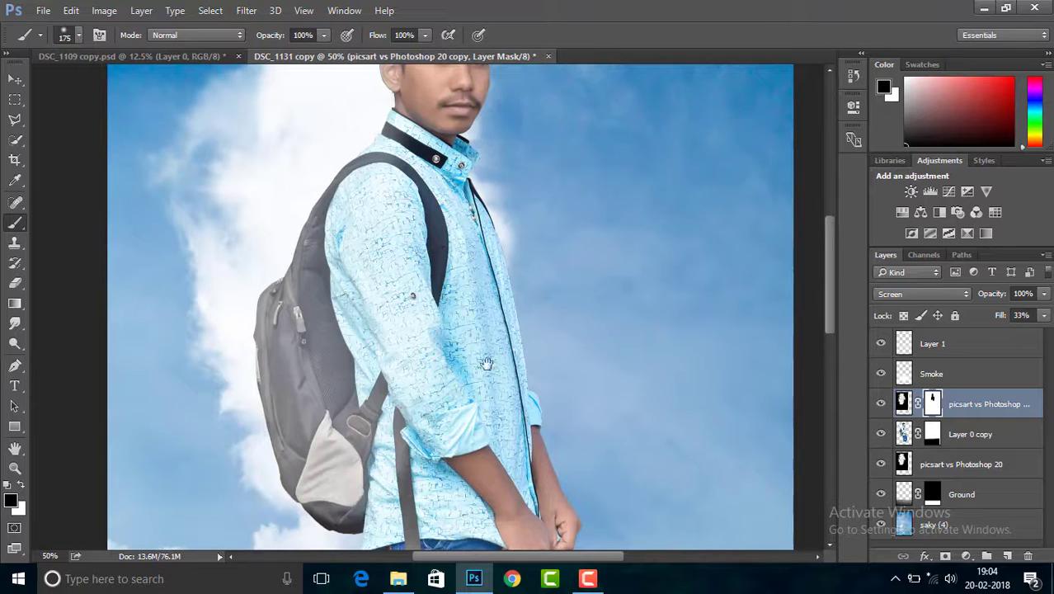
Paint black on the duplicated cloud's mask over the man's shirt, arms, backpack and jeans with a 175 px brush
{"action": "left_click_drag", "start_coordinate": [485, 365], "coordinate": [502, 254]}
{"action": "left_click_drag", "start_coordinate": [400, 240], "coordinate": [398, 354]}
{"action": "left_click_drag", "start_coordinate": [417, 134], "coordinate": [448, 239]}
{"action": "mouse_move", "coordinate": [371, 239]}
{"action": "left_mouse_down"}
{"action": "mouse_move", "coordinate": [368, 320]}
{"action": "mouse_move", "coordinate": [379, 249]}
{"action": "mouse_move", "coordinate": [442, 468]}
{"action": "mouse_move", "coordinate": [390, 193]}
{"action": "mouse_move", "coordinate": [388, 306]}
{"action": "left_mouse_up"}
{"action": "mouse_move", "coordinate": [355, 135]}
{"action": "left_mouse_down"}
{"action": "mouse_move", "coordinate": [349, 322]}
{"action": "mouse_move", "coordinate": [345, 189]}
{"action": "left_mouse_up"}
{"action": "left_click_drag", "start_coordinate": [485, 216], "coordinate": [529, 356]}
{"action": "left_click_drag", "start_coordinate": [456, 102], "coordinate": [443, 205]}
{"action": "mouse_move", "coordinate": [450, 143]}
{"action": "left_mouse_down"}
{"action": "mouse_move", "coordinate": [478, 110]}
{"action": "mouse_move", "coordinate": [428, 160]}
{"action": "left_mouse_up"}
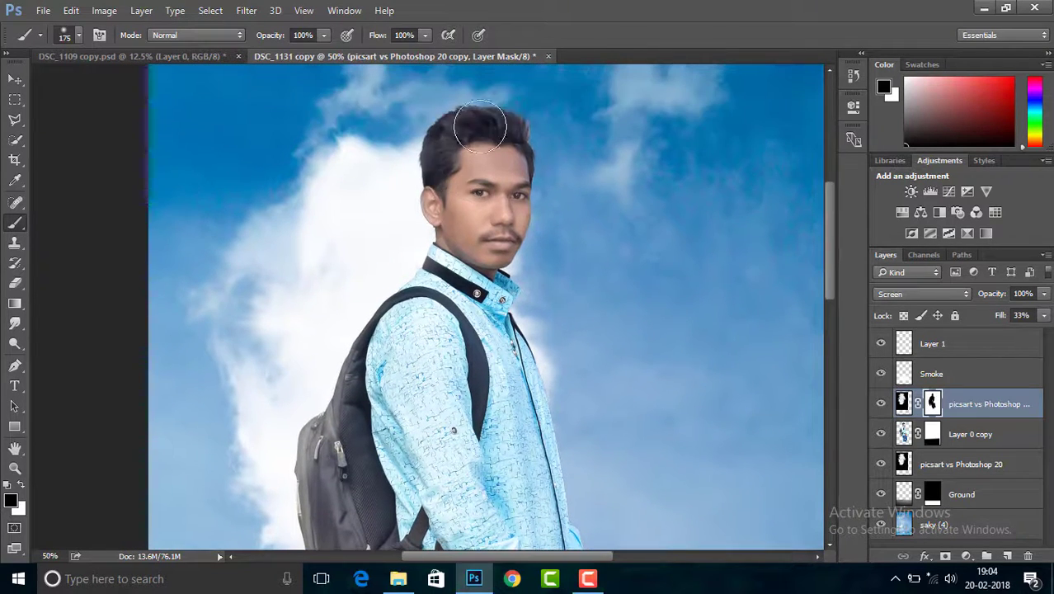
{"action": "left_click_drag", "start_coordinate": [541, 424], "coordinate": [513, 224]}
{"action": "left_click_drag", "start_coordinate": [541, 447], "coordinate": [534, 320]}
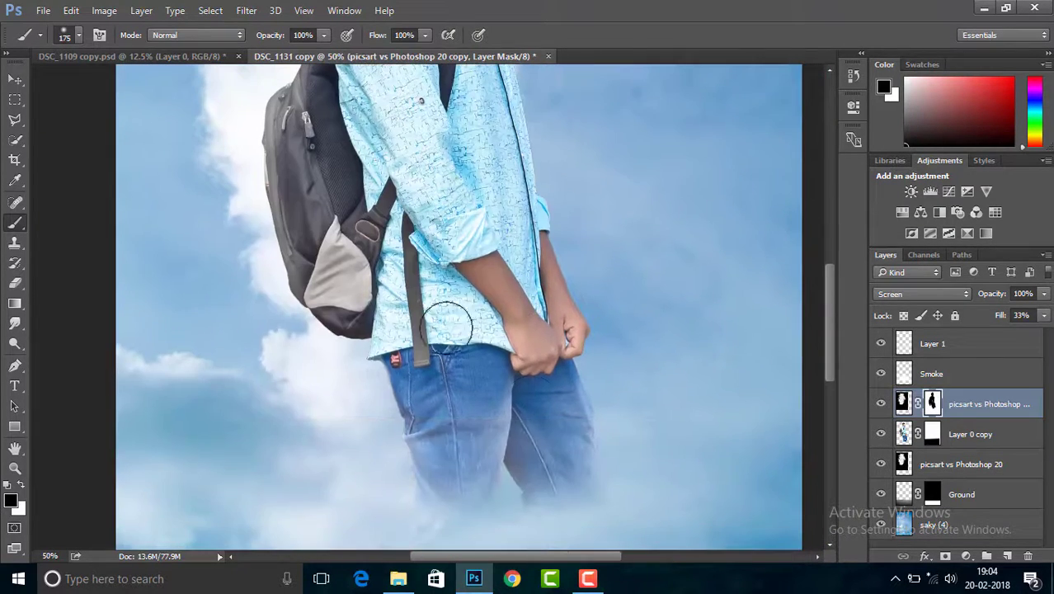
Refine the duplicated cloud's mask along the backpack and body edges using a white 80 px brush
{"action": "scroll", "coordinate": [462, 363], "scroll_direction": "up", "scroll_amount": 4}
{"action": "scroll", "coordinate": [462, 363], "scroll_direction": "left", "scroll_amount": 2}
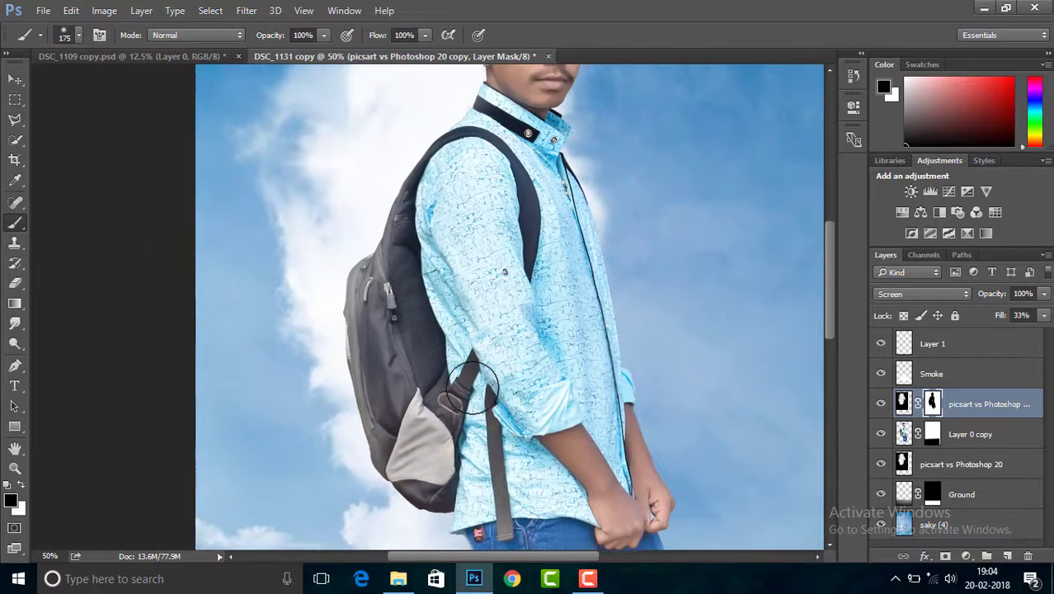
{"action": "key", "text": "ctrl+plus"}
{"action": "key", "text": "bracketleft"}
{"action": "key", "text": "bracketleft"}
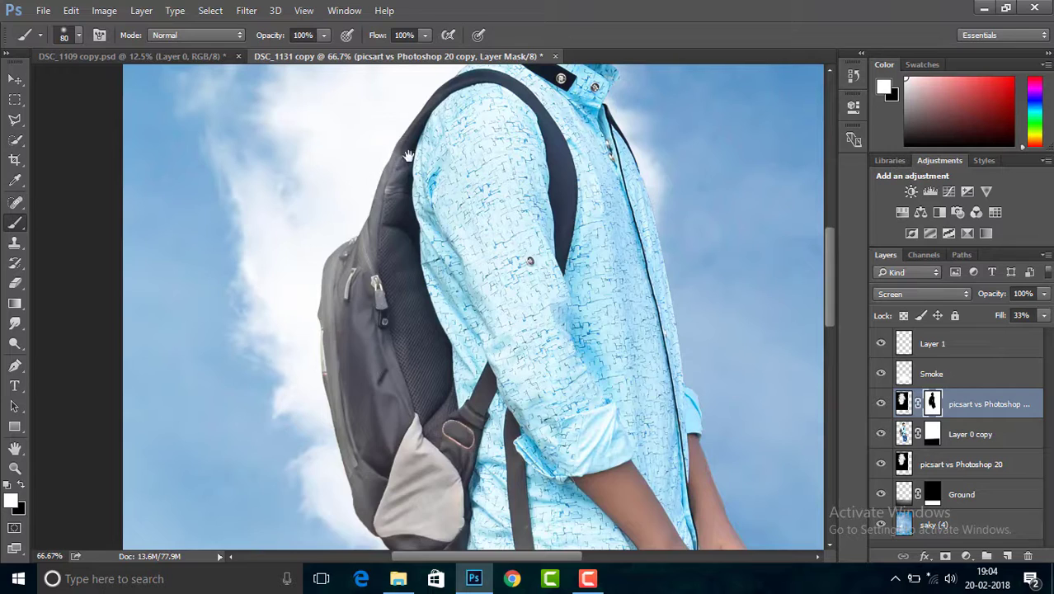
{"action": "scroll", "coordinate": [388, 186], "scroll_direction": "up", "scroll_amount": 3}
{"action": "scroll", "coordinate": [456, 155], "scroll_direction": "up", "scroll_amount": 2}
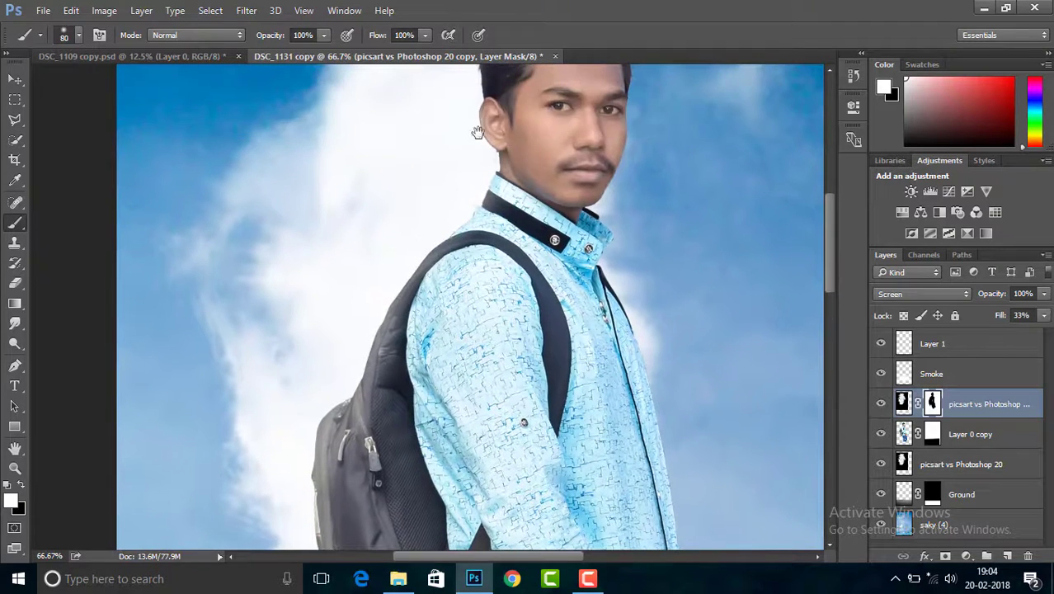
{"action": "left_click_drag", "start_coordinate": [413, 478], "coordinate": [504, 207]}
{"action": "mouse_move", "coordinate": [421, 304]}
{"action": "left_mouse_down"}
{"action": "mouse_move", "coordinate": [428, 370]}
{"action": "mouse_move", "coordinate": [461, 440]}
{"action": "left_mouse_up"}
{"action": "left_click_drag", "start_coordinate": [452, 436], "coordinate": [419, 300]}
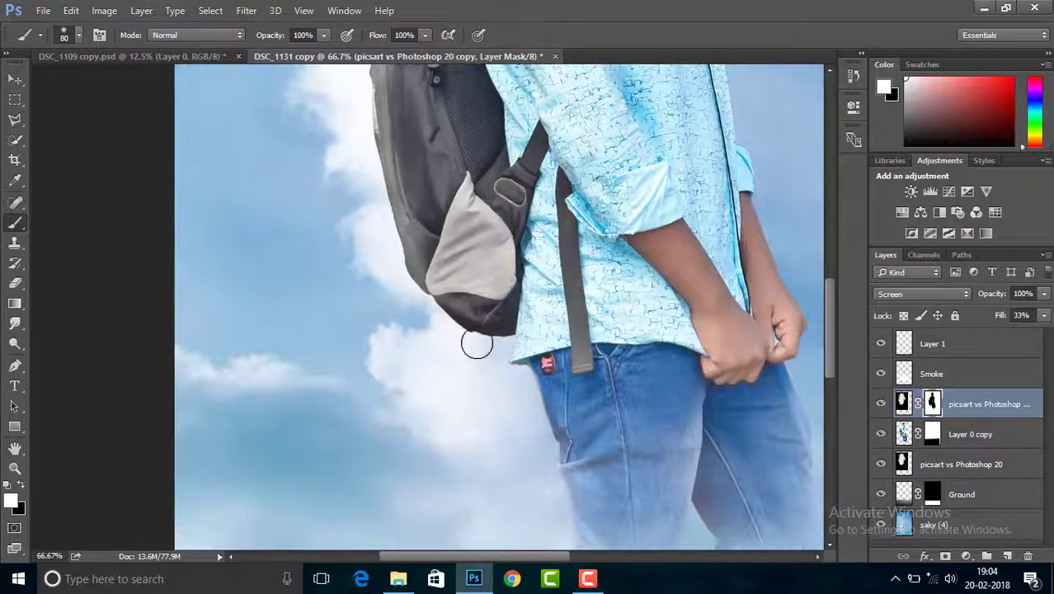
{"action": "left_click_drag", "start_coordinate": [543, 443], "coordinate": [504, 273]}
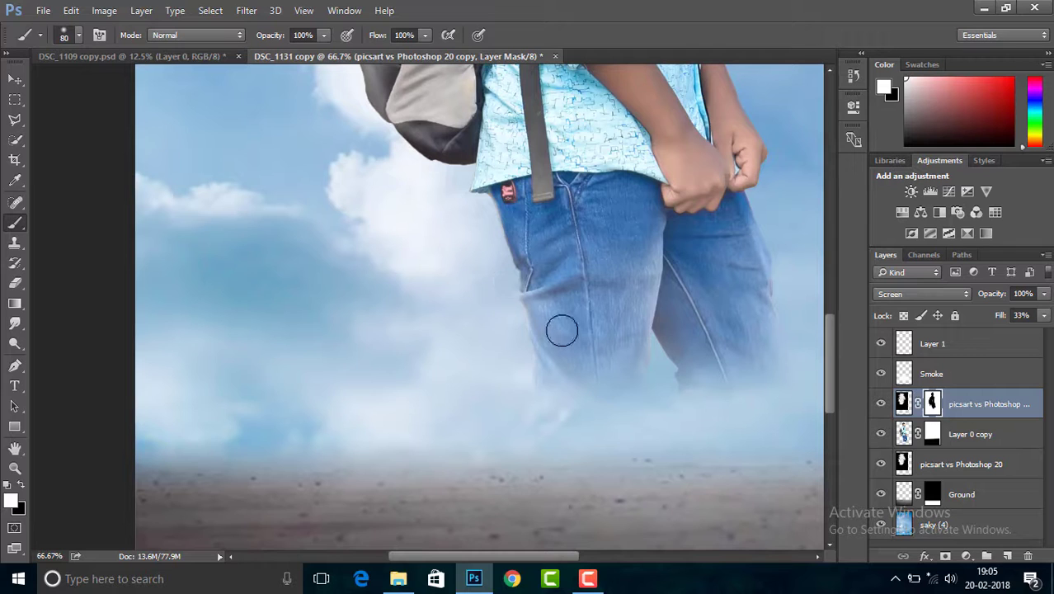
{"action": "scroll", "coordinate": [562, 331], "scroll_direction": "down", "scroll_amount": 4}
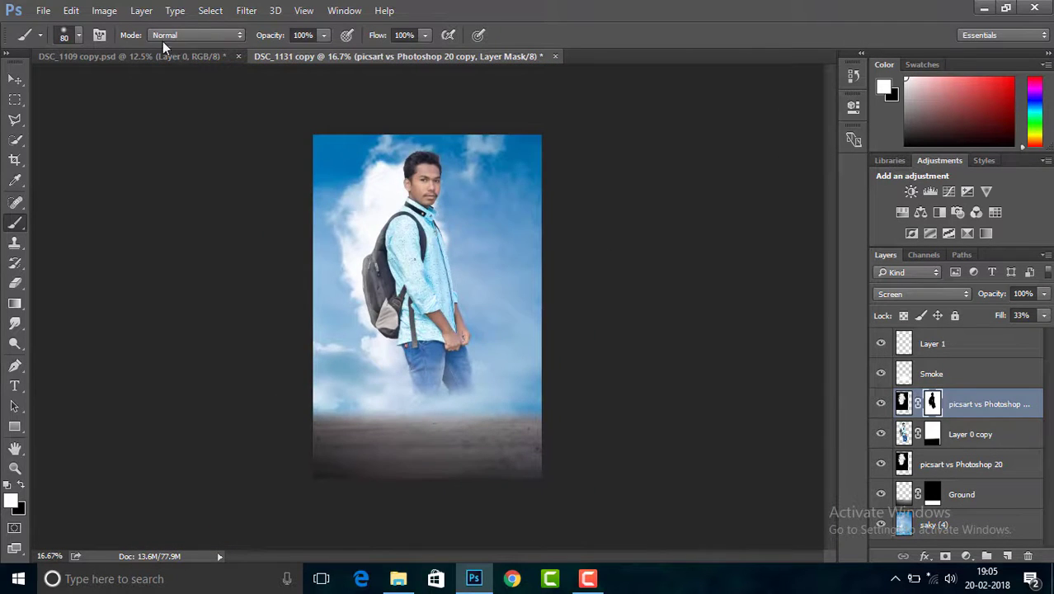
Copy the masked man with outstretched arms from DSC_1109 copy.psd into the DSC_1131 copy composition
{"action": "left_click", "coordinate": [159, 54]}
{"action": "right_click", "coordinate": [944, 340]}
{"action": "left_click", "coordinate": [940, 349]}
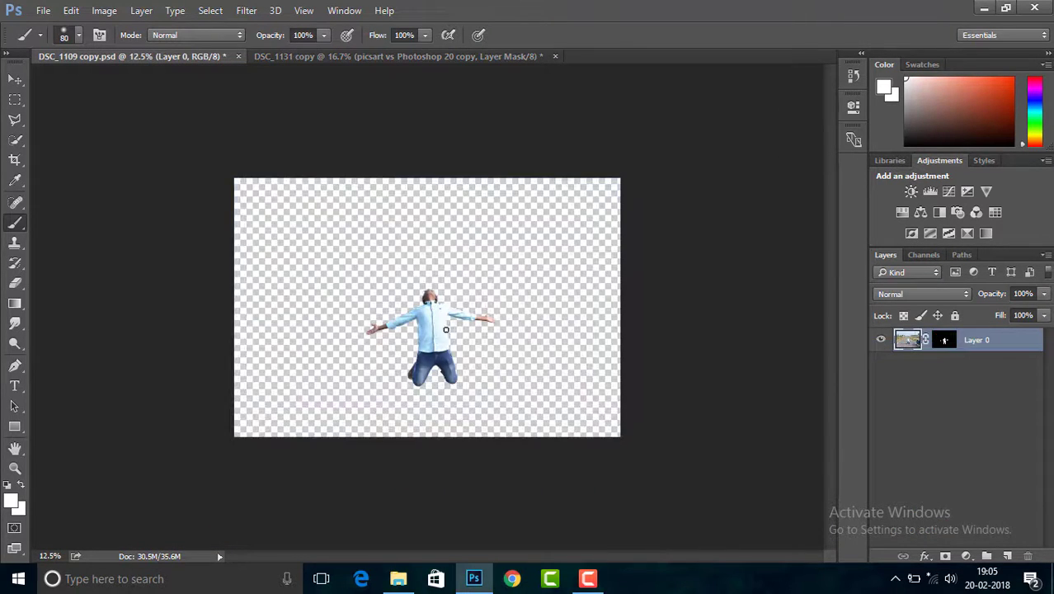
{"action": "left_click", "coordinate": [15, 79]}
{"action": "left_click_drag", "start_coordinate": [419, 245], "coordinate": [447, 381]}
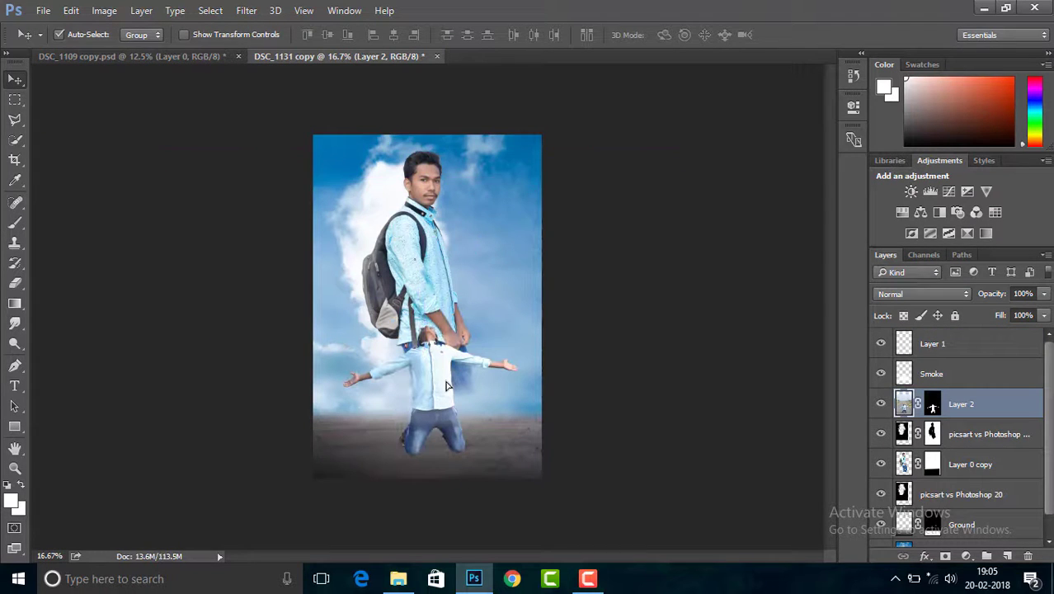
Scale the man with outstretched arms down to about 56.5%
{"action": "key", "text": "ctrl+t"}
{"action": "left_click_drag", "start_coordinate": [676, 191], "coordinate": [606, 303]}
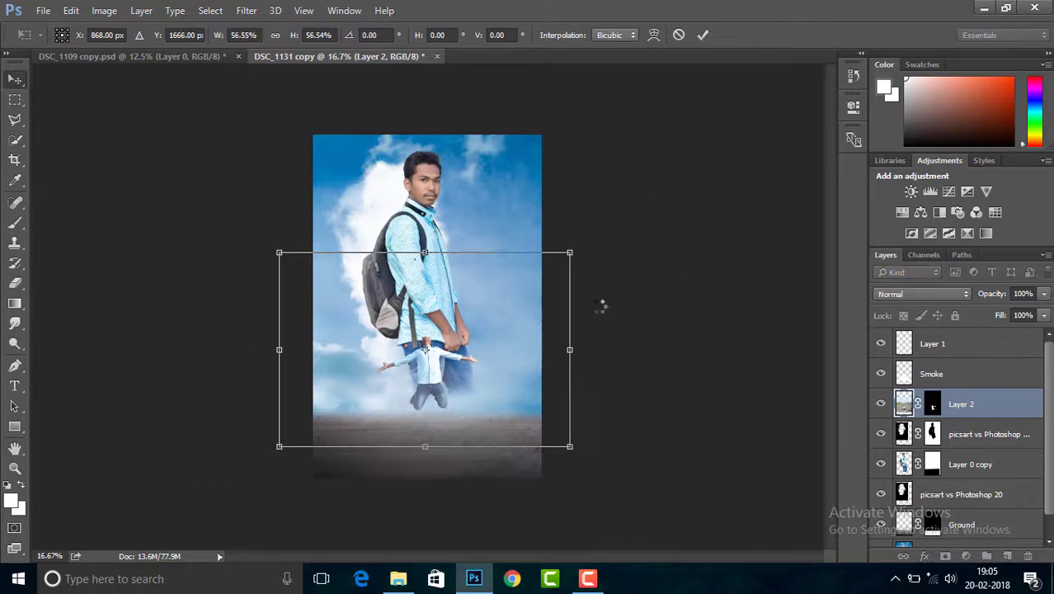
{"action": "key", "text": "Return"}
Apply Layer 2's mask, move the layer to the top of the stack and position the small man over the ground
{"action": "right_click", "coordinate": [932, 405]}
{"action": "left_click", "coordinate": [930, 293]}
{"action": "left_click_drag", "start_coordinate": [945, 409], "coordinate": [945, 337]}
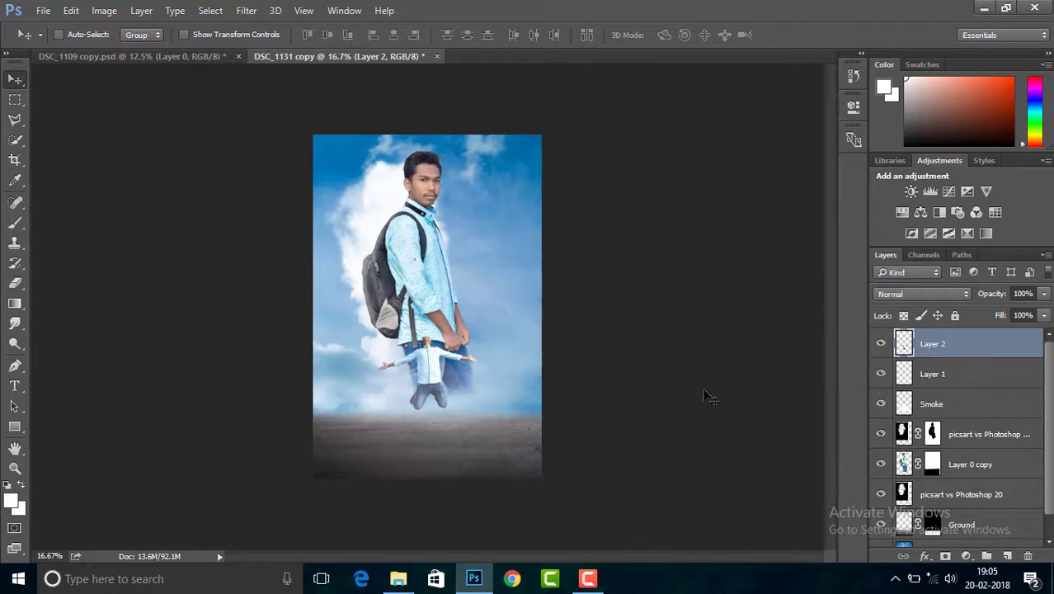
{"action": "left_click_drag", "start_coordinate": [443, 356], "coordinate": [442, 404]}
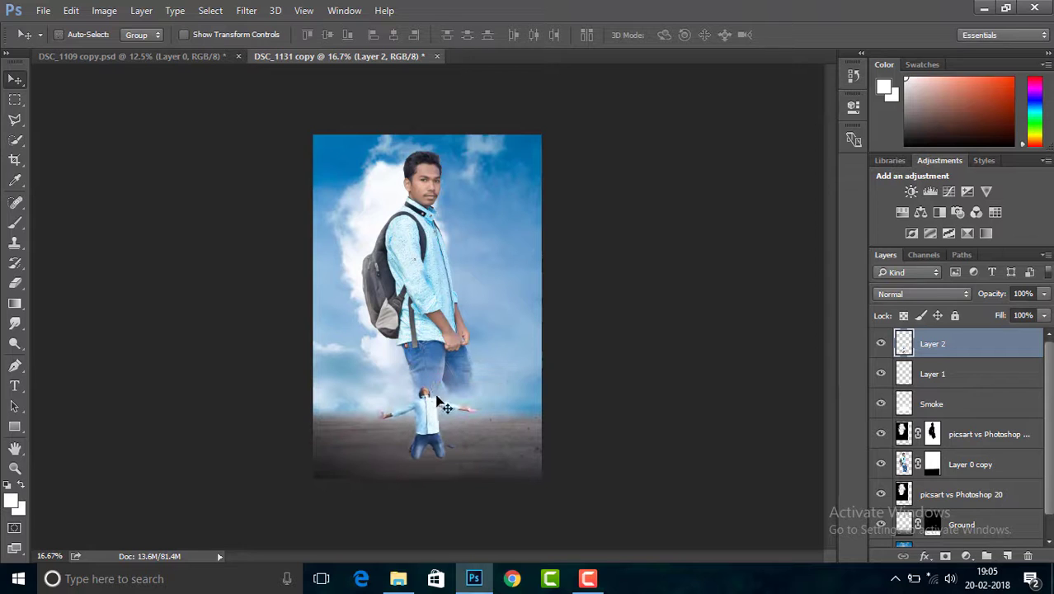
Merge all layers except the small man's Layer 2 into Layer 1, keeping Layer 2 hidden only during the merge
{"action": "left_click", "coordinate": [929, 375]}
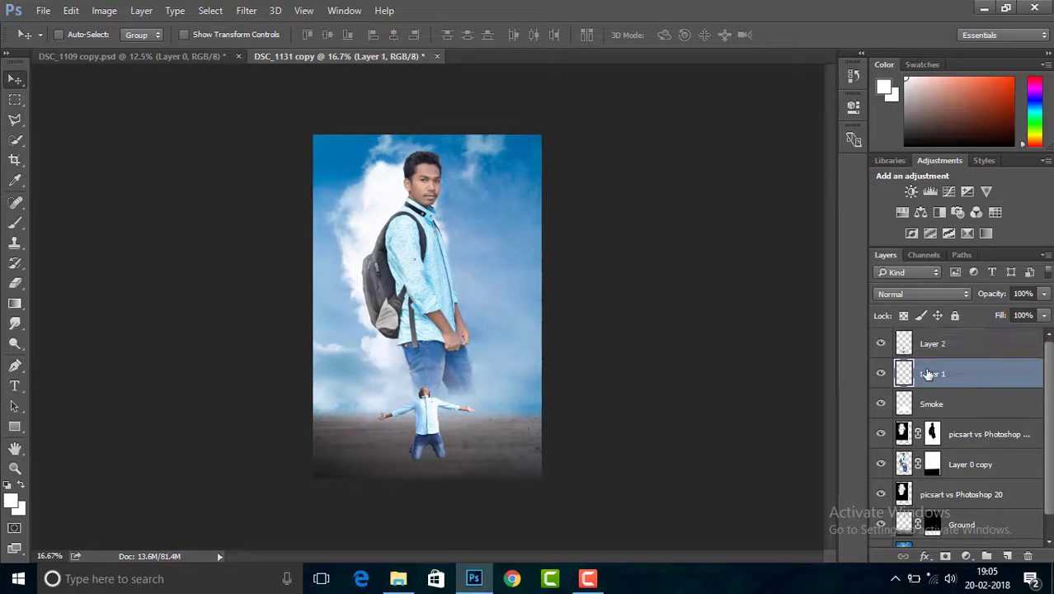
{"action": "left_click", "coordinate": [881, 343]}
{"action": "left_click", "coordinate": [1008, 555]}
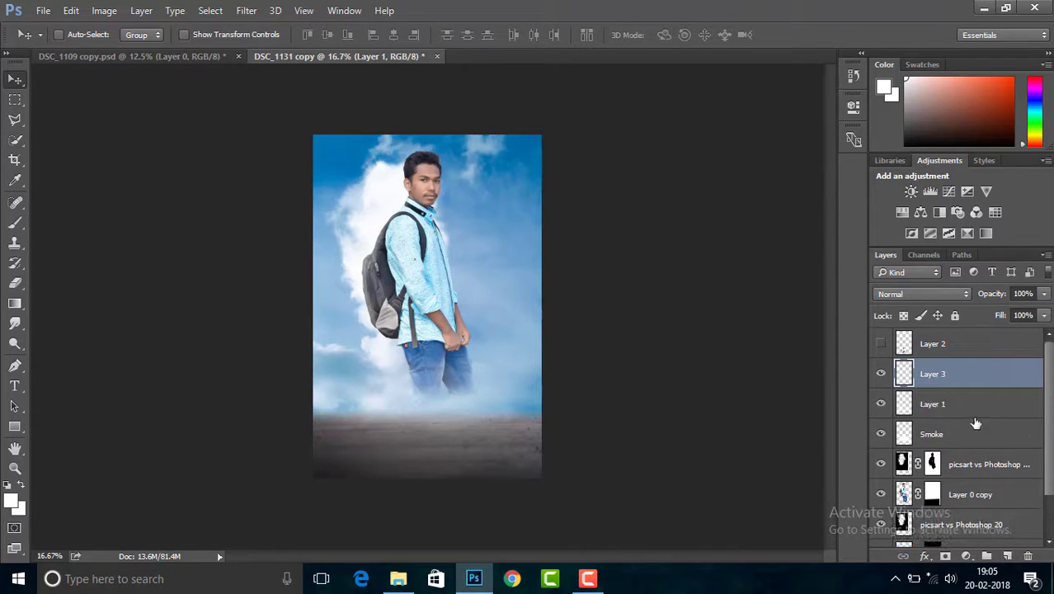
{"action": "right_click", "coordinate": [933, 376]}
{"action": "left_click", "coordinate": [660, 529]}
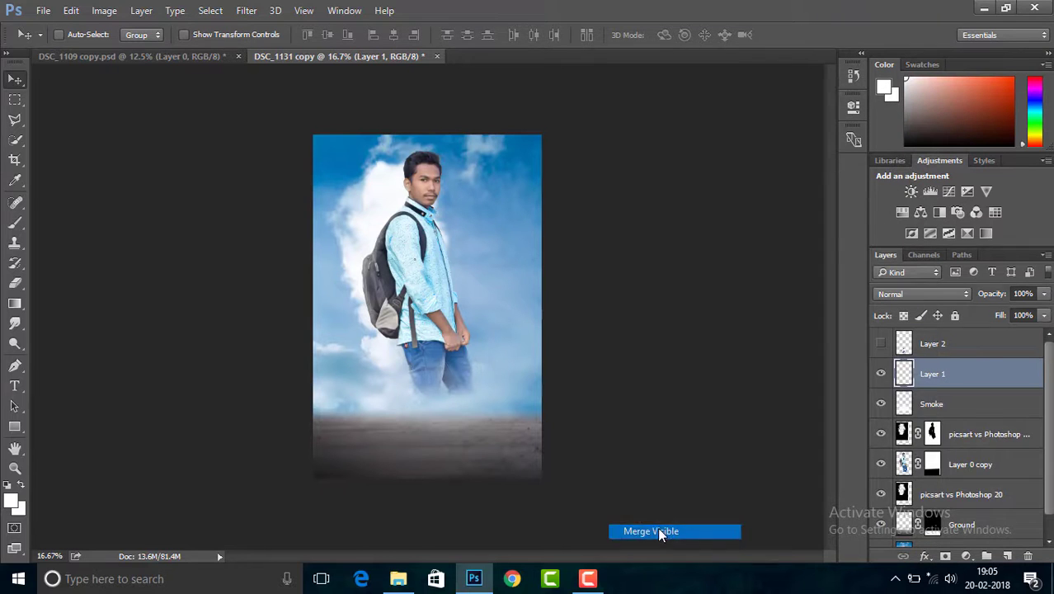
{"action": "left_click", "coordinate": [949, 356]}
{"action": "left_click", "coordinate": [934, 374]}
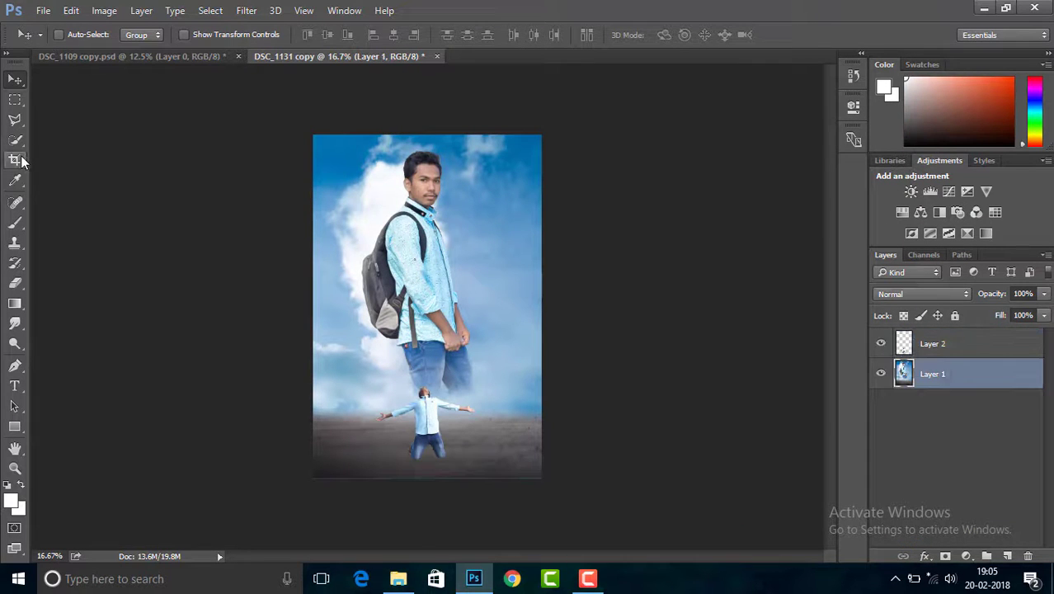
Open Layer 1 in the Camera Raw Filter and set Clarity to +15 and Vibrance to +10
{"action": "left_click", "coordinate": [15, 159]}
{"action": "left_click", "coordinate": [937, 347]}
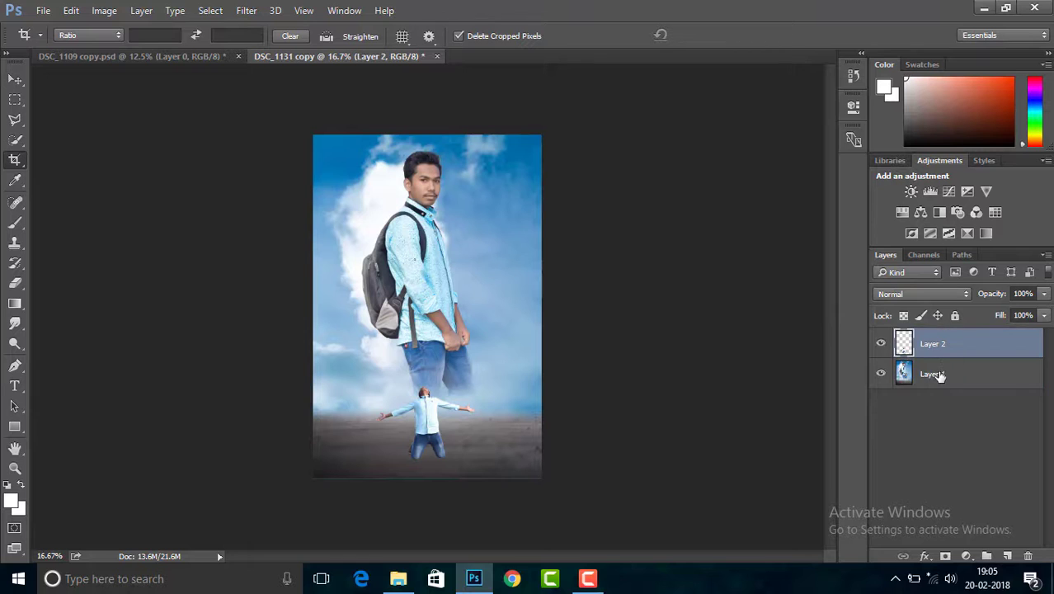
{"action": "left_click", "coordinate": [939, 376]}
{"action": "left_click", "coordinate": [248, 10]}
{"action": "left_click", "coordinate": [272, 99]}
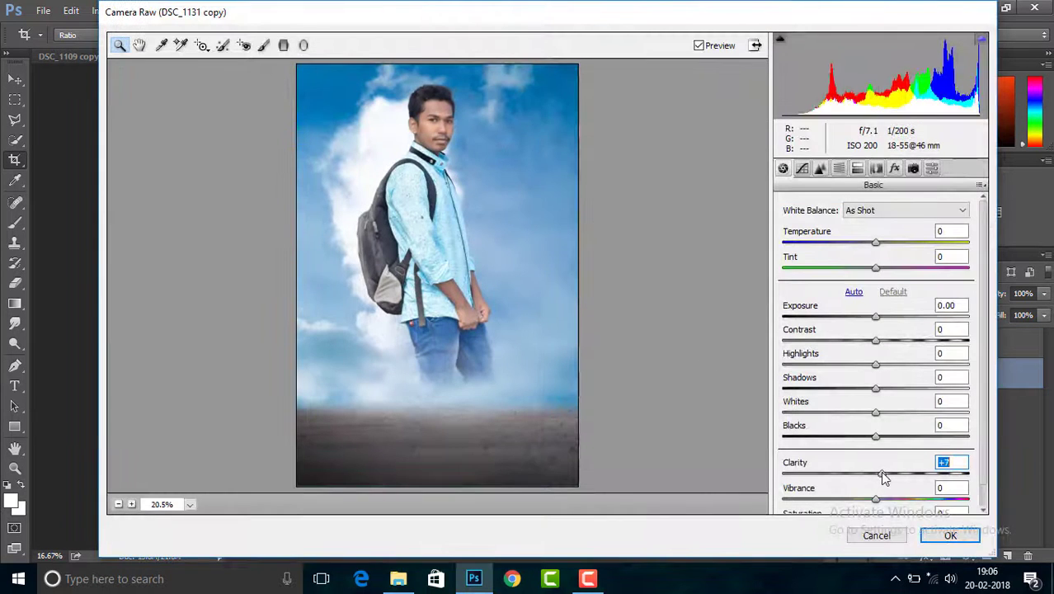
{"action": "left_click_drag", "start_coordinate": [883, 477], "coordinate": [888, 478]}
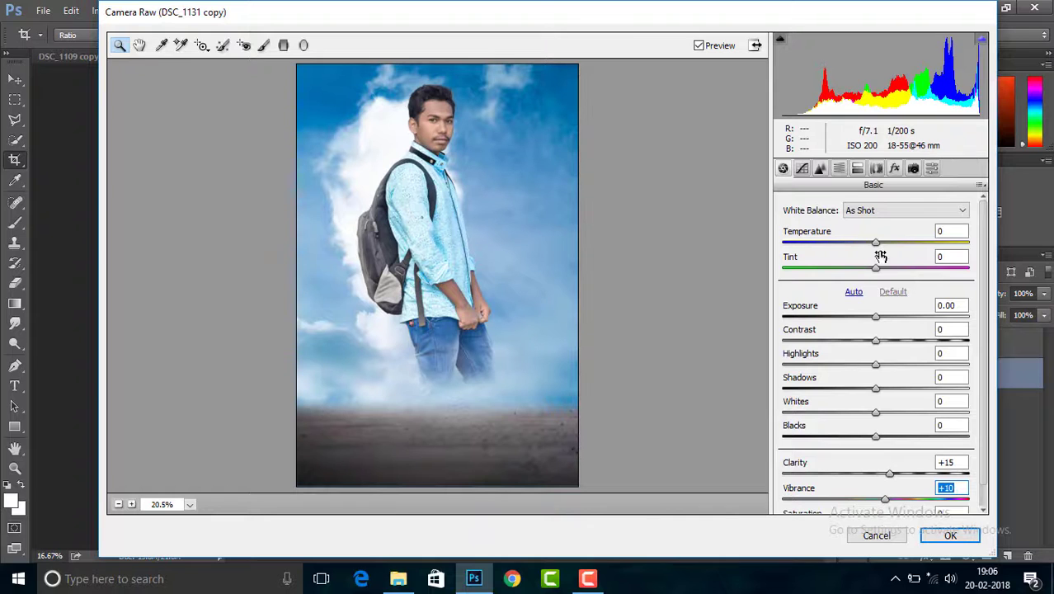
Raise the Blues saturation to +13 and apply the Camera Raw adjustments
{"action": "left_click", "coordinate": [841, 170]}
{"action": "left_click", "coordinate": [835, 228]}
{"action": "left_click_drag", "start_coordinate": [881, 405], "coordinate": [893, 407]}
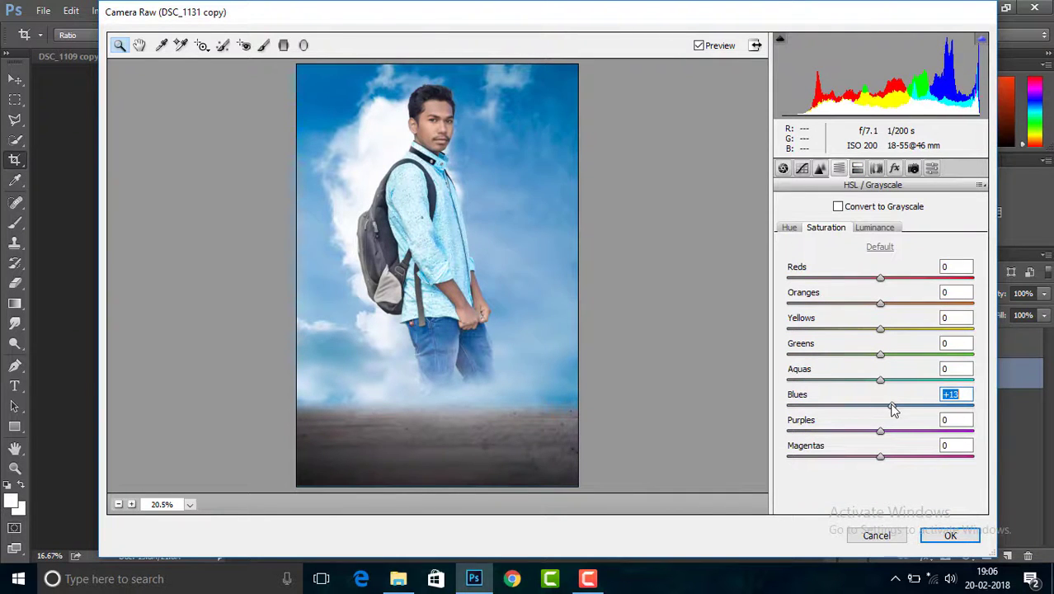
{"action": "left_click", "coordinate": [951, 536]}
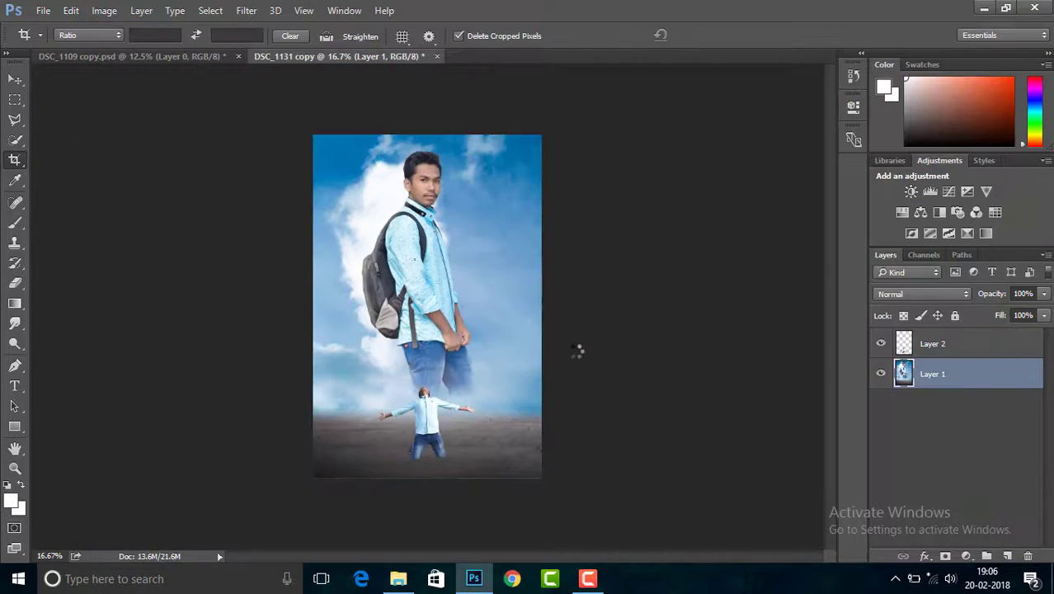
Duplicate Layer 1 and sharpen the copy with Unsharp Mask at amount 50%, radius 2.6 pixels and threshold 0
{"action": "key", "text": "ctrl+j"}
{"action": "left_click", "coordinate": [247, 10]}
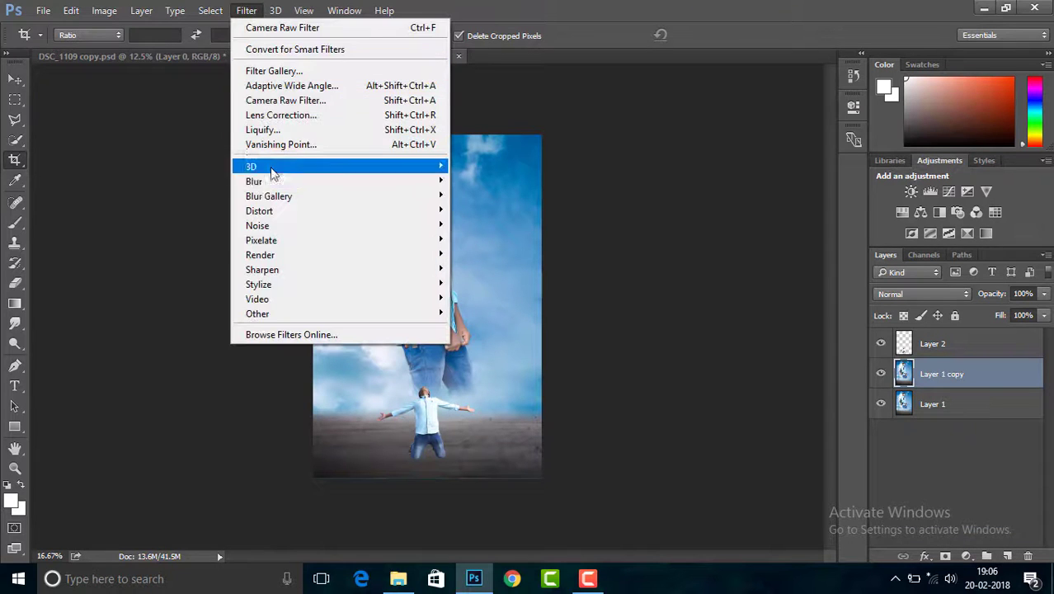
{"action": "mouse_move", "coordinate": [437, 269]}
{"action": "left_click", "coordinate": [505, 335]}
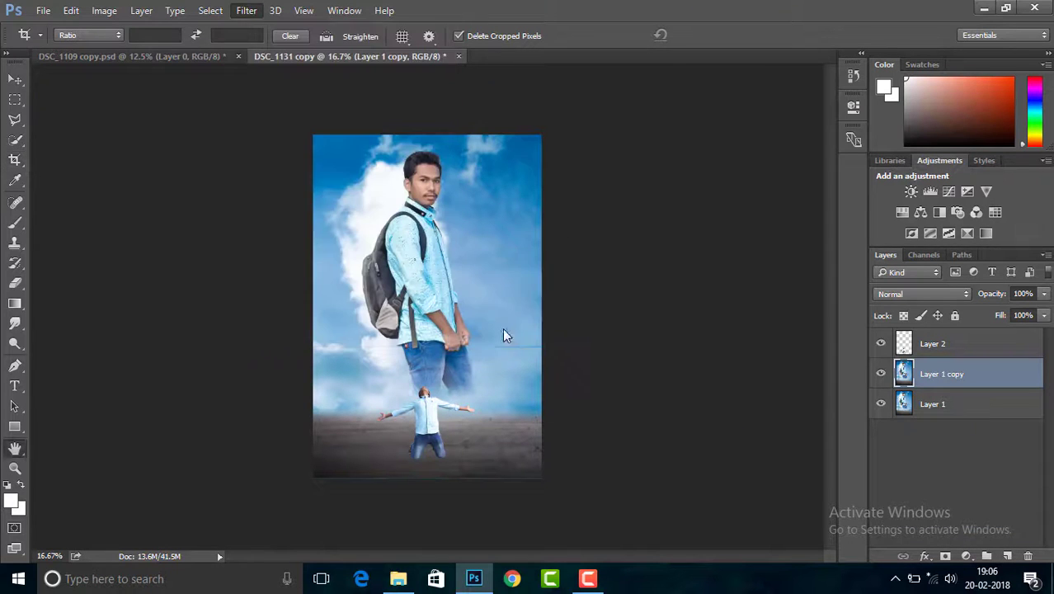
{"action": "left_click_drag", "start_coordinate": [577, 196], "coordinate": [565, 301]}
{"action": "left_click", "coordinate": [542, 285]}
{"action": "left_click_drag", "start_coordinate": [575, 185], "coordinate": [591, 293]}
{"action": "left_click_drag", "start_coordinate": [609, 132], "coordinate": [607, 225]}
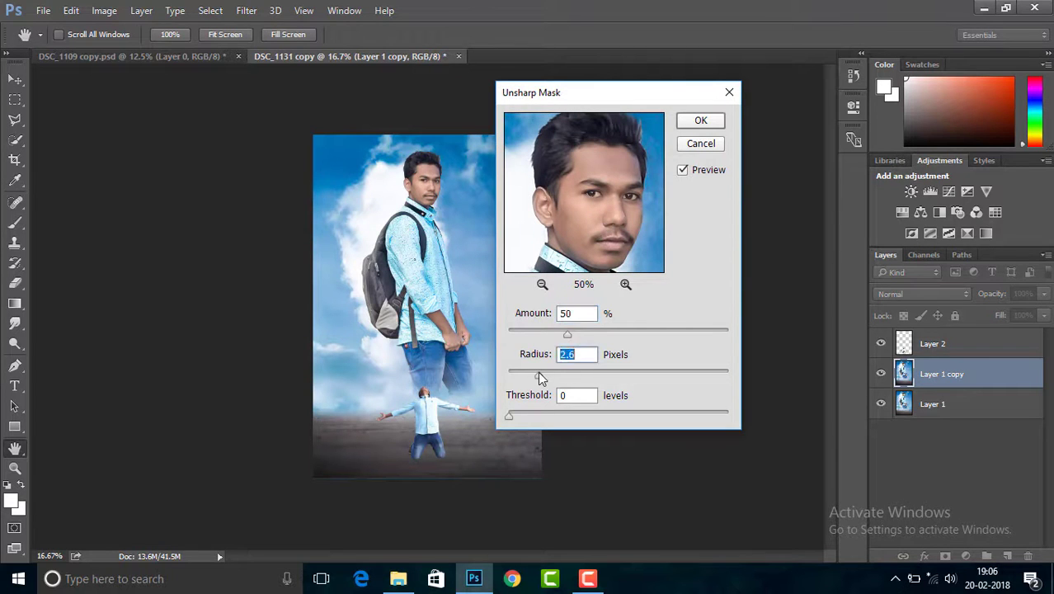
{"action": "left_click", "coordinate": [703, 127]}
Merge the sharpened Layer 1 copy down into Layer 1 and keep the merged layer selected
{"action": "key", "text": "c"}
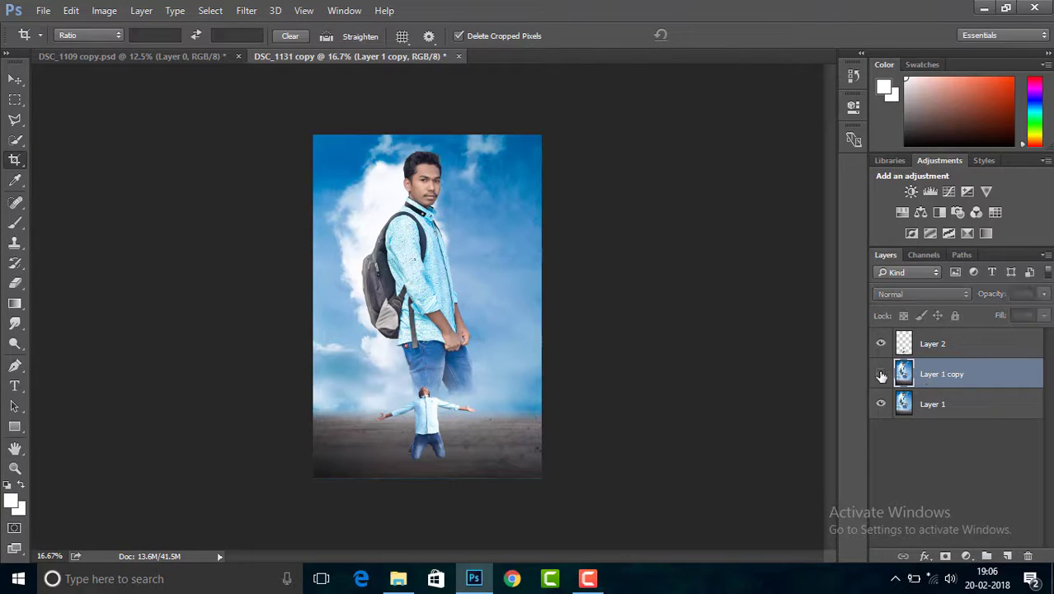
{"action": "left_click", "coordinate": [929, 353]}
{"action": "right_click", "coordinate": [924, 385]}
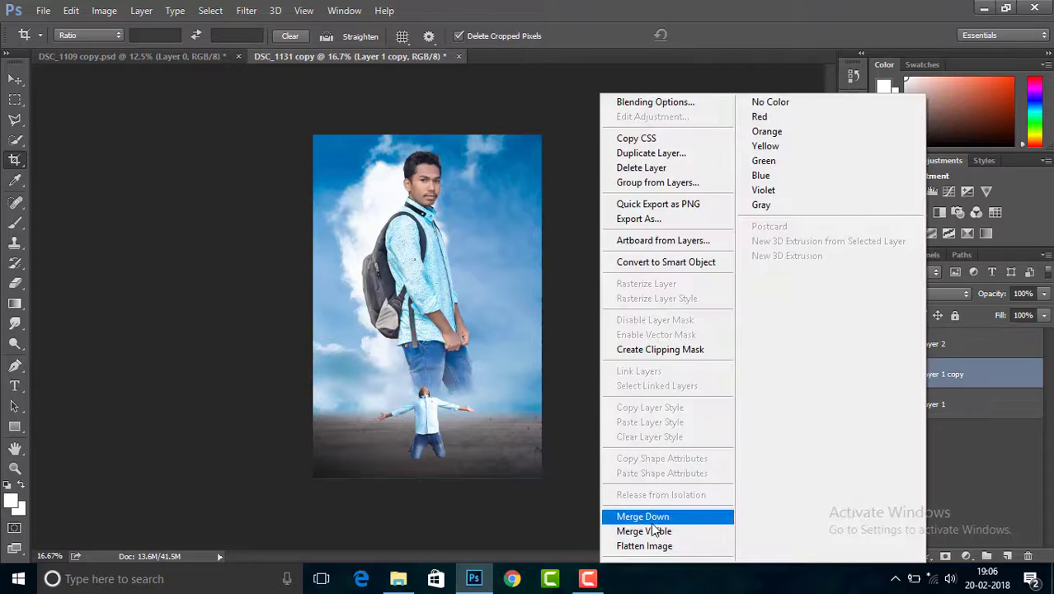
{"action": "left_click", "coordinate": [652, 520]}
{"action": "left_click", "coordinate": [961, 343]}
{"action": "left_click", "coordinate": [948, 374]}
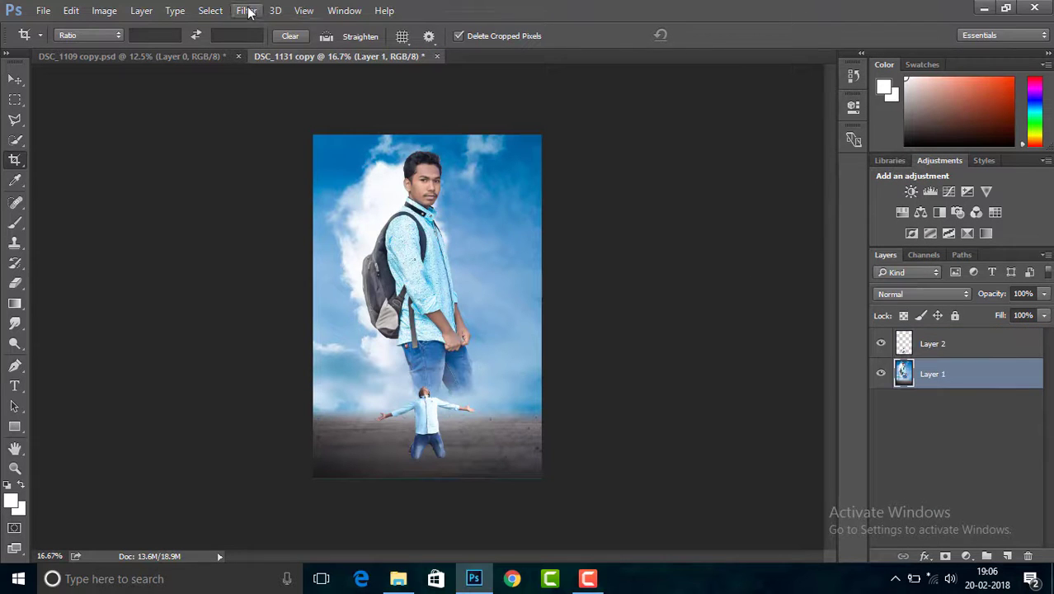
Open Layer 1 in the Camera Raw Filter and set the Blues saturation to +37
{"action": "left_click", "coordinate": [246, 10]}
{"action": "left_click", "coordinate": [273, 99]}
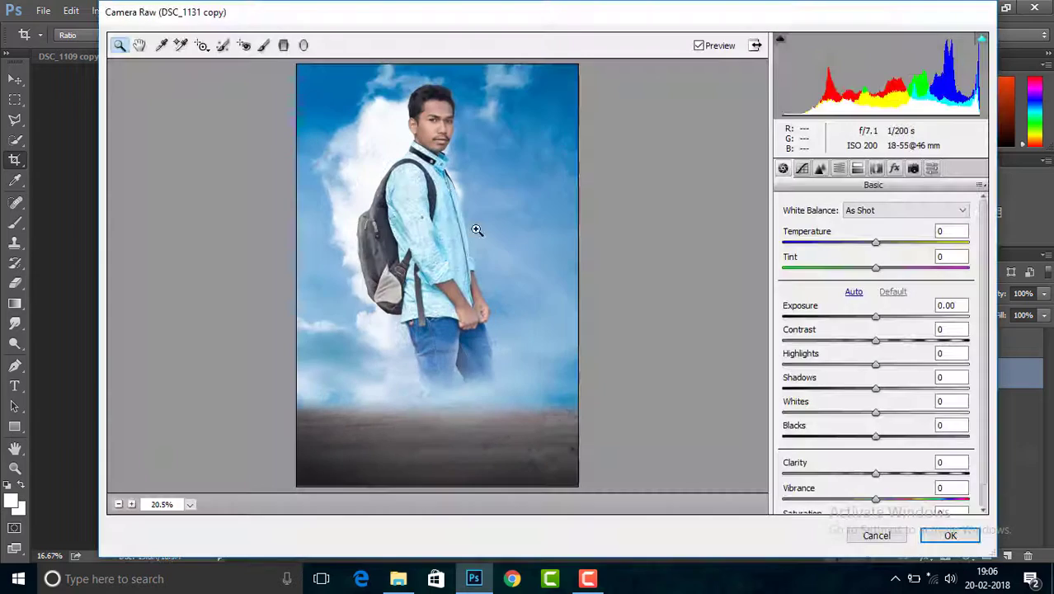
{"action": "left_click", "coordinate": [839, 167]}
{"action": "left_click", "coordinate": [826, 227]}
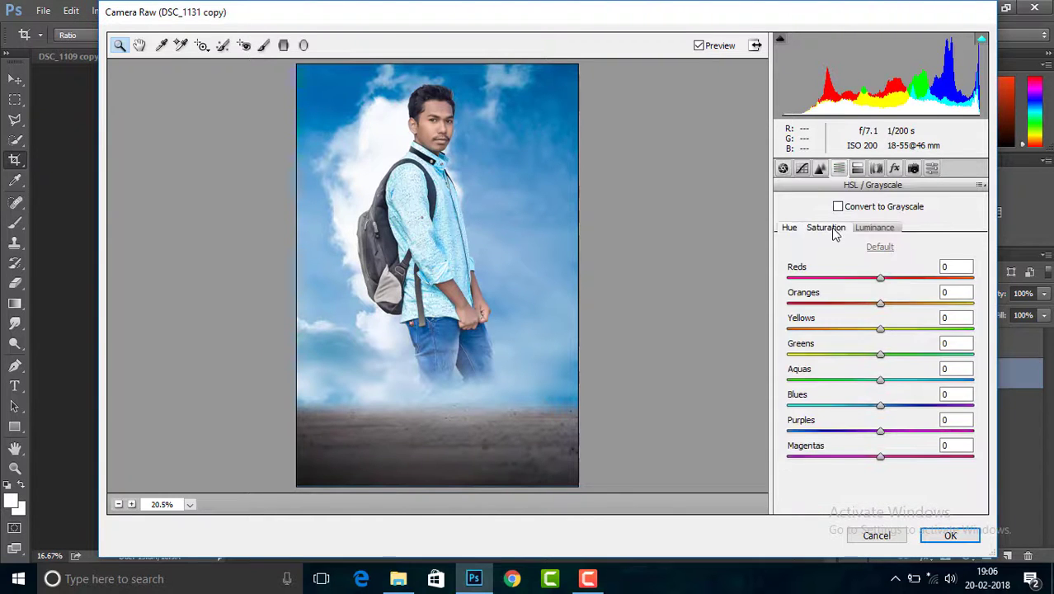
{"action": "left_click_drag", "start_coordinate": [881, 406], "coordinate": [917, 410]}
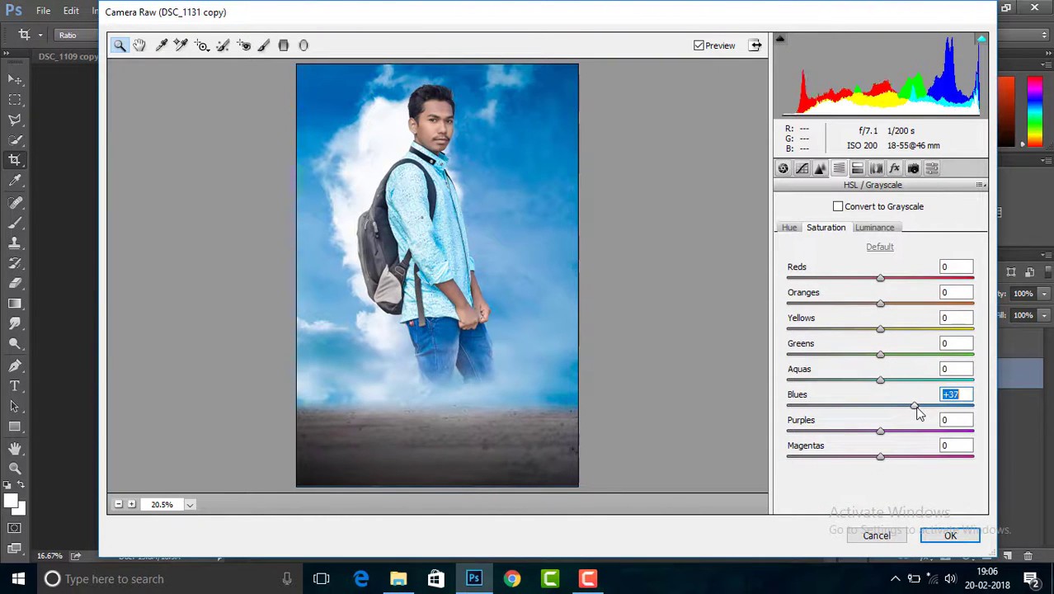
Set the post-crop vignetting amount to -19 and apply the Camera Raw adjustments
{"action": "left_click", "coordinate": [895, 169]}
{"action": "left_click_drag", "start_coordinate": [886, 370], "coordinate": [866, 370]}
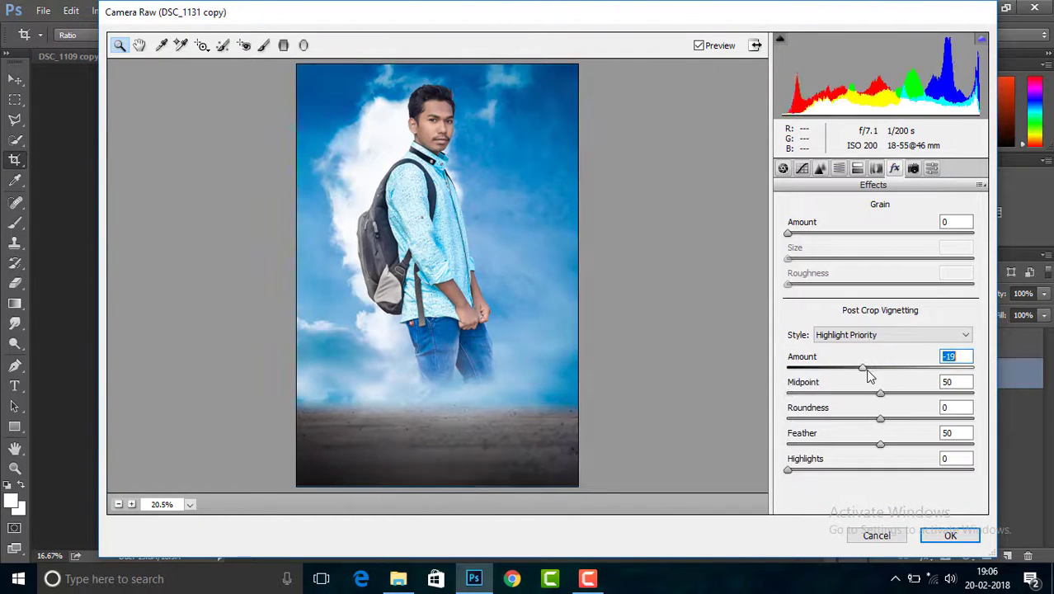
{"action": "left_click", "coordinate": [948, 533]}
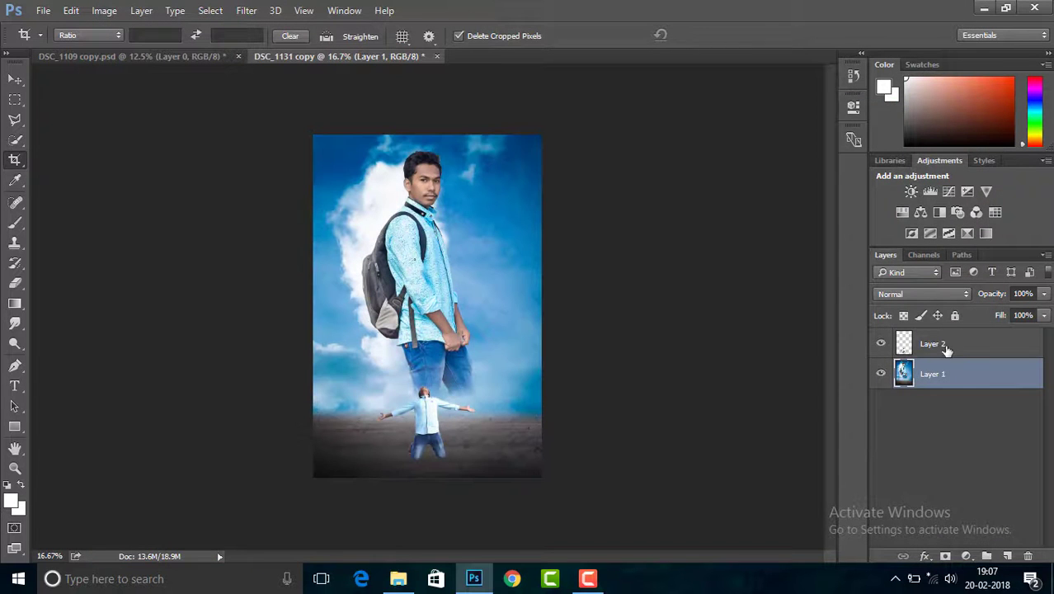
Sharpen the kneeling man on Layer 2 with Unsharp Mask at amount 50%, radius 2.9 pixels and threshold 0
{"action": "left_click", "coordinate": [957, 343]}
{"action": "key", "text": "ctrl+plus"}
{"action": "key", "text": "ctrl+plus"}
{"action": "key", "text": "ctrl+plus"}
{"action": "key", "text": "ctrl+plus"}
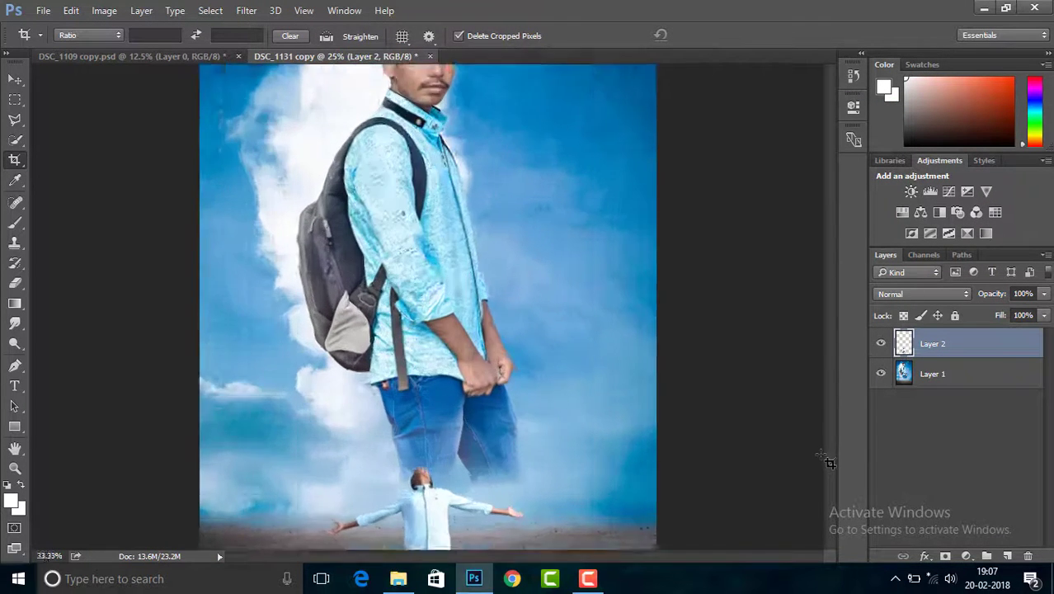
{"action": "left_click_drag", "start_coordinate": [446, 495], "coordinate": [498, 322]}
{"action": "scroll", "coordinate": [498, 322], "scroll_direction": "down", "scroll_amount": 1}
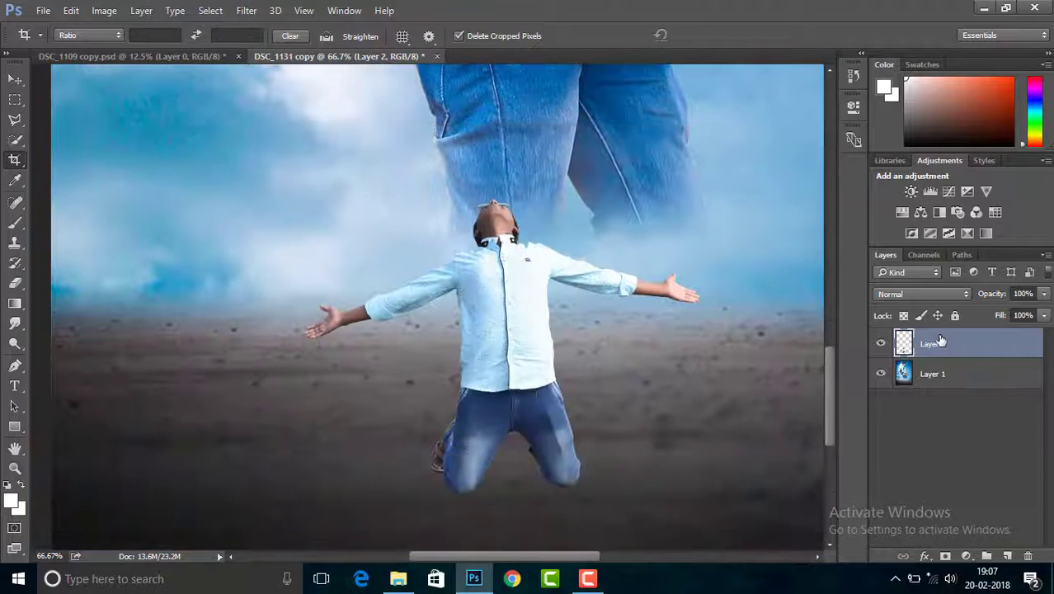
{"action": "left_click", "coordinate": [246, 10]}
{"action": "mouse_move", "coordinate": [330, 269]}
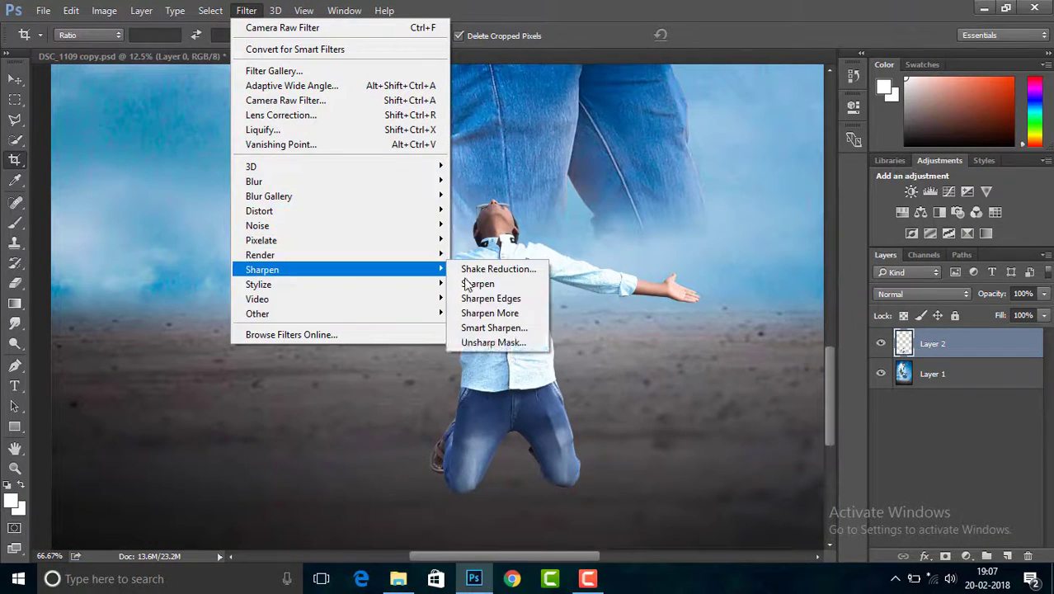
{"action": "left_click", "coordinate": [495, 345]}
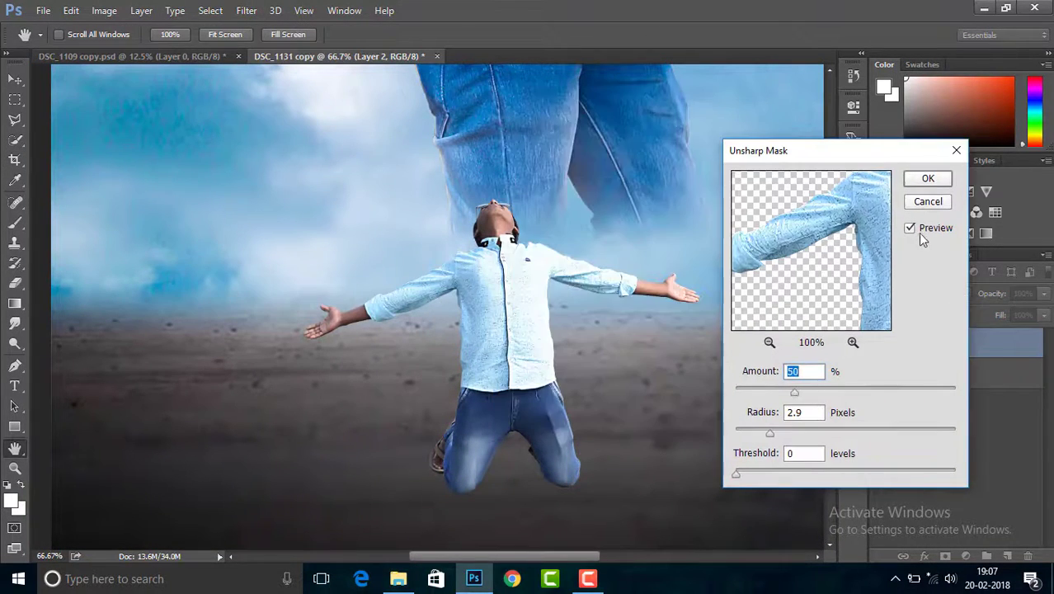
{"action": "left_click", "coordinate": [928, 179]}
{"action": "key", "text": "c"}
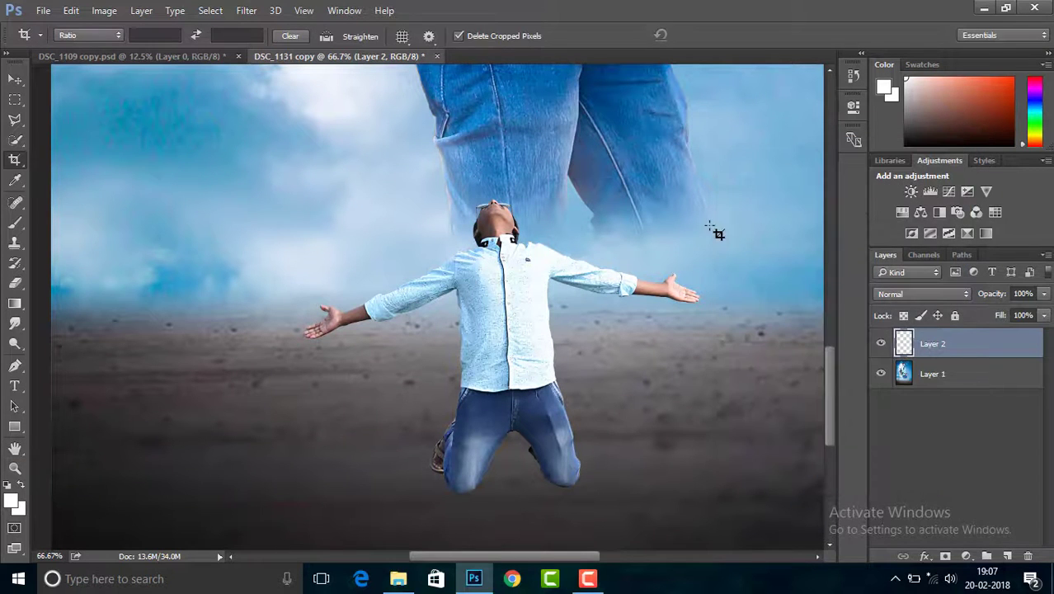
Add a layer mask to Layer 2 and softly fade the bottom of the kneeling man's knees with a black 35-pixel brush
{"action": "left_click", "coordinate": [944, 556]}
{"action": "key", "text": "b"}
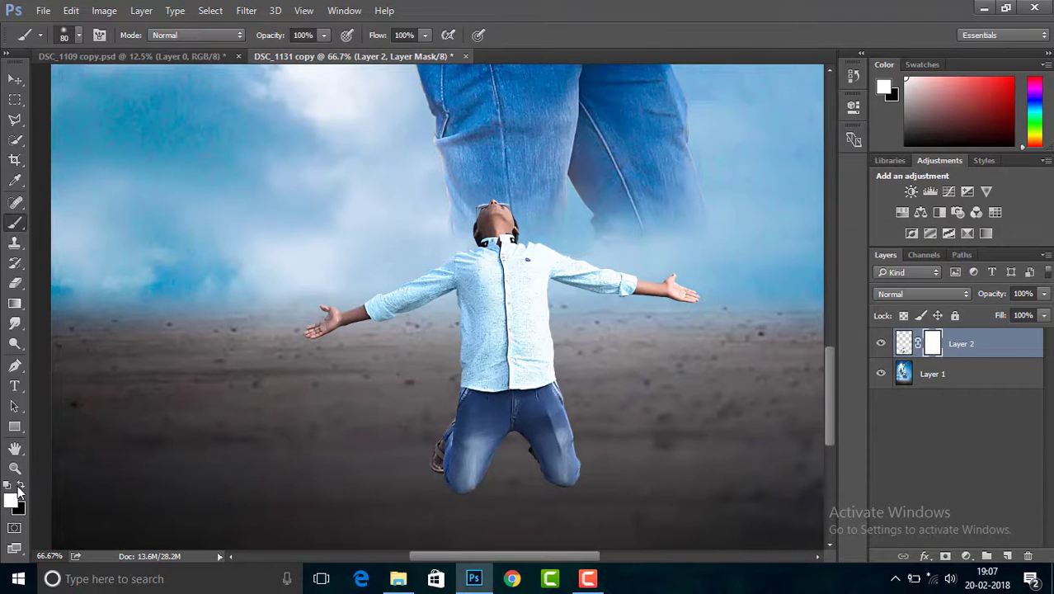
{"action": "left_click", "coordinate": [19, 486]}
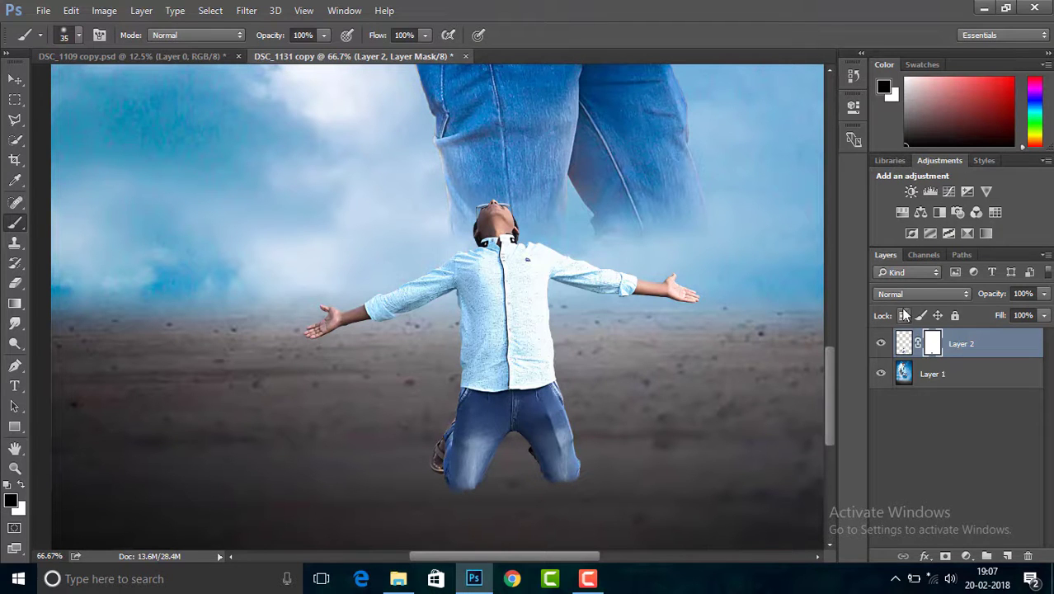
Duplicate Layer 2 and delete the layer mask from the copy
{"action": "left_click_drag", "start_coordinate": [904, 343], "coordinate": [986, 417]}
{"action": "key", "text": "ctrl+z"}
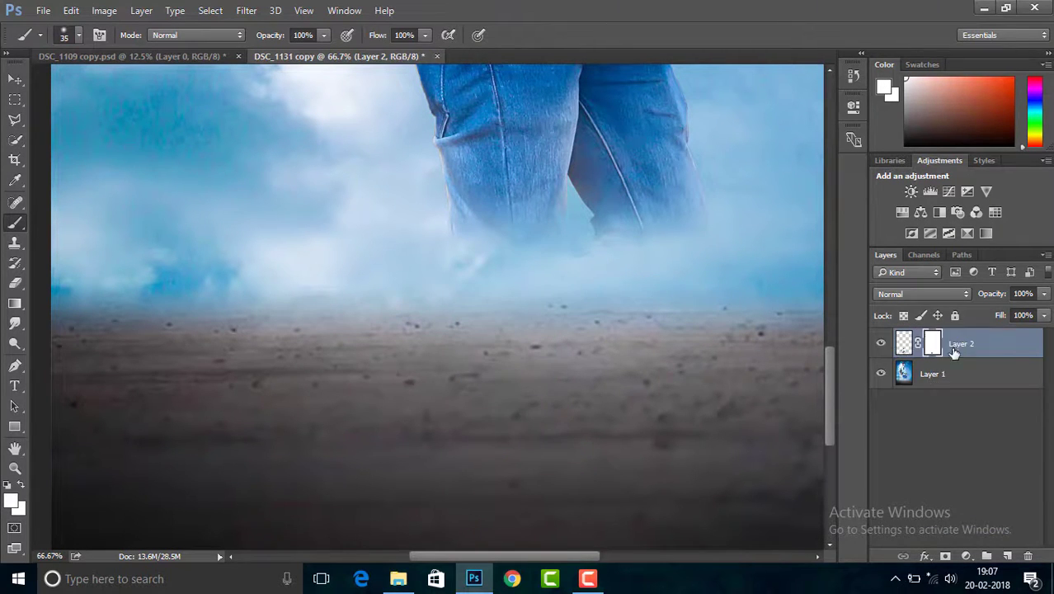
{"action": "left_click_drag", "start_coordinate": [954, 353], "coordinate": [1007, 555]}
{"action": "right_click", "coordinate": [933, 343]}
{"action": "left_click", "coordinate": [925, 377]}
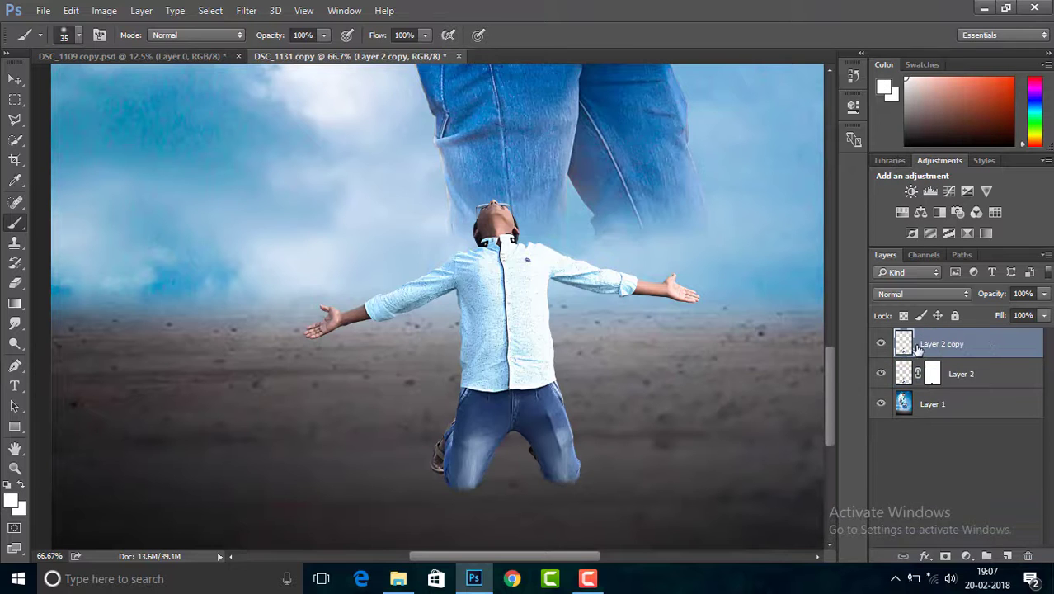
Turn Layer 2 copy into a solid black silhouette with Levels by lowering the white output level to 0
{"action": "left_click", "coordinate": [104, 10]}
{"action": "mouse_move", "coordinate": [144, 47]}
{"action": "left_click", "coordinate": [305, 62]}
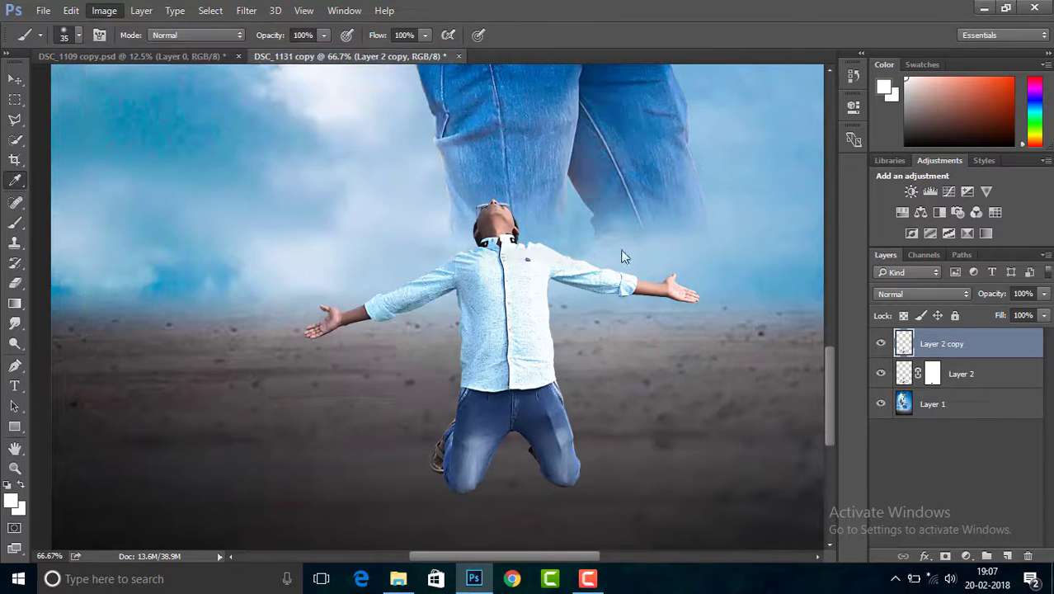
{"action": "left_click_drag", "start_coordinate": [586, 99], "coordinate": [848, 133]}
{"action": "left_click_drag", "start_coordinate": [849, 376], "coordinate": [643, 376]}
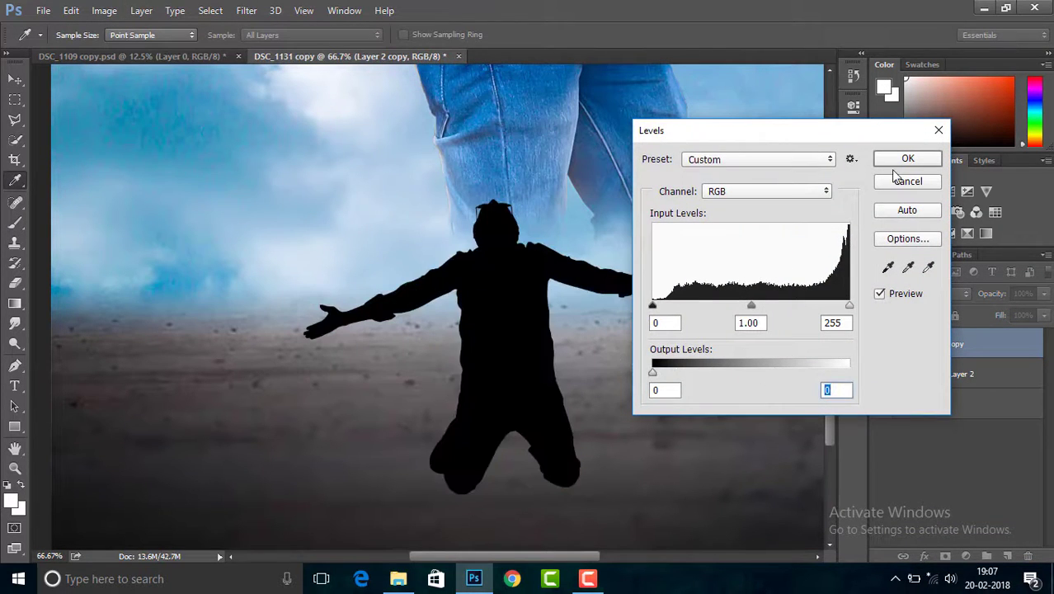
{"action": "left_click", "coordinate": [904, 159]}
{"action": "key", "text": "b"}
Squash and skew the silhouette into a ground shadow, about 27% high with about 58° horizontal skew, and place its layer below Layer 2
{"action": "key", "text": "ctrl+t"}
{"action": "left_click_drag", "start_coordinate": [501, 199], "coordinate": [376, 426]}
{"action": "left_click_drag", "start_coordinate": [375, 419], "coordinate": [376, 419]}
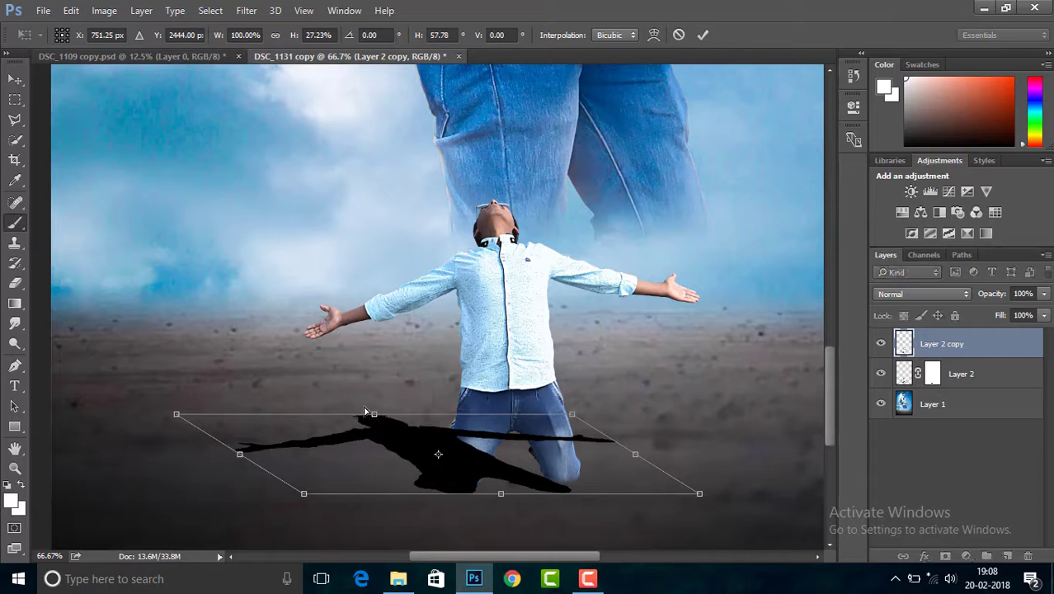
{"action": "key", "text": "Return"}
{"action": "left_click_drag", "start_coordinate": [972, 347], "coordinate": [963, 389]}
{"action": "left_click_drag", "start_coordinate": [640, 447], "coordinate": [641, 434]}
Set the shadow layer's blend mode to Soft Light and its opacity to 61%
{"action": "left_click", "coordinate": [904, 295]}
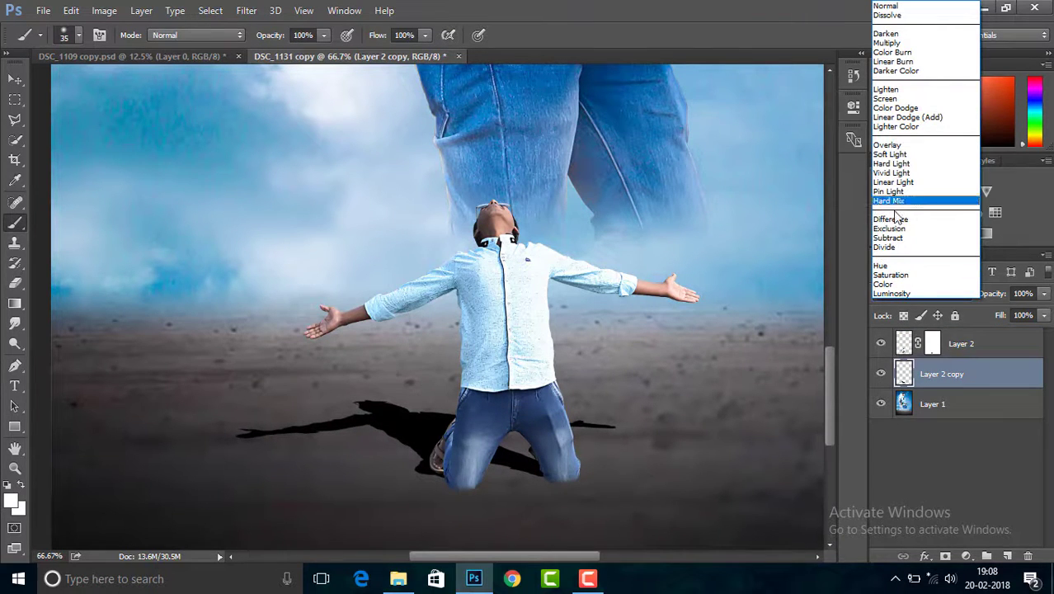
{"action": "left_click", "coordinate": [890, 153]}
{"action": "left_click_drag", "start_coordinate": [1038, 316], "coordinate": [1013, 316]}
{"action": "key", "text": "ctrl+minus"}
{"action": "key", "text": "ctrl+minus"}
{"action": "key", "text": "ctrl+minus"}
{"action": "key", "text": "ctrl+minus"}
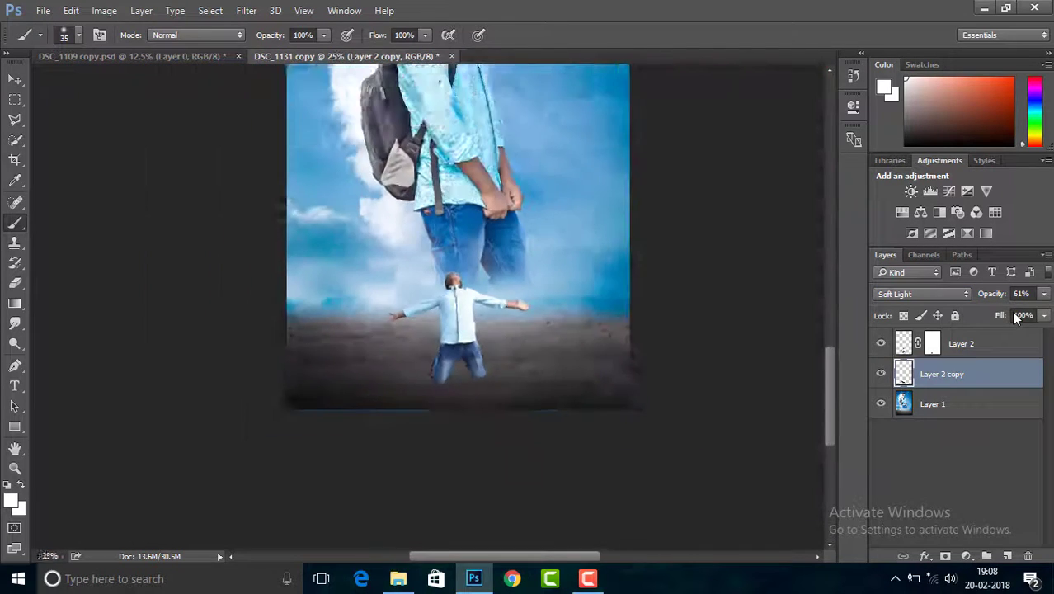
Merge all visible layers into one and duplicate the merged layer
{"action": "right_click", "coordinate": [962, 351]}
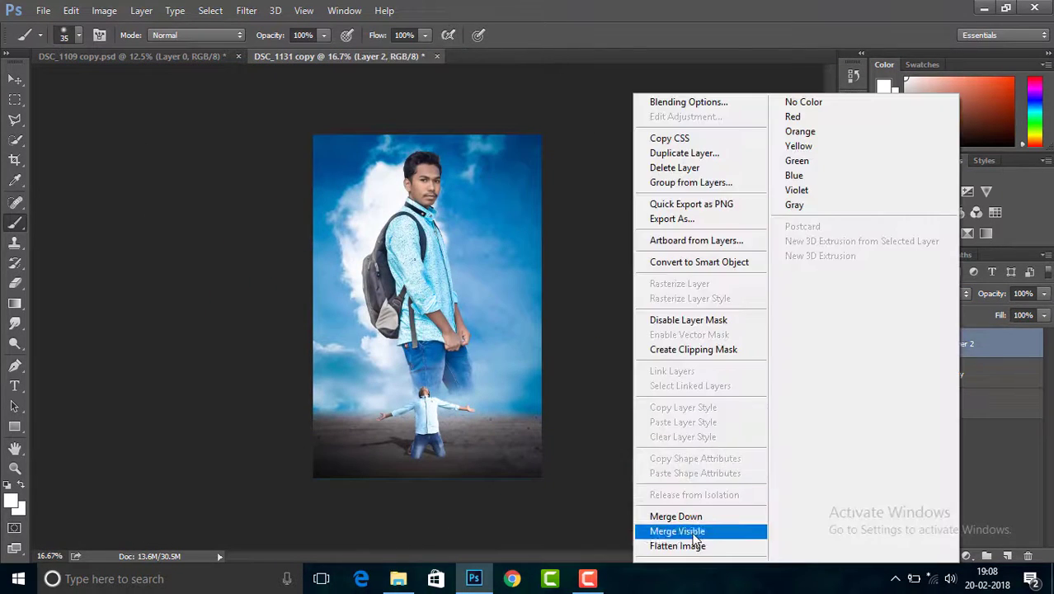
{"action": "left_click", "coordinate": [677, 532]}
{"action": "key", "text": "ctrl+j"}
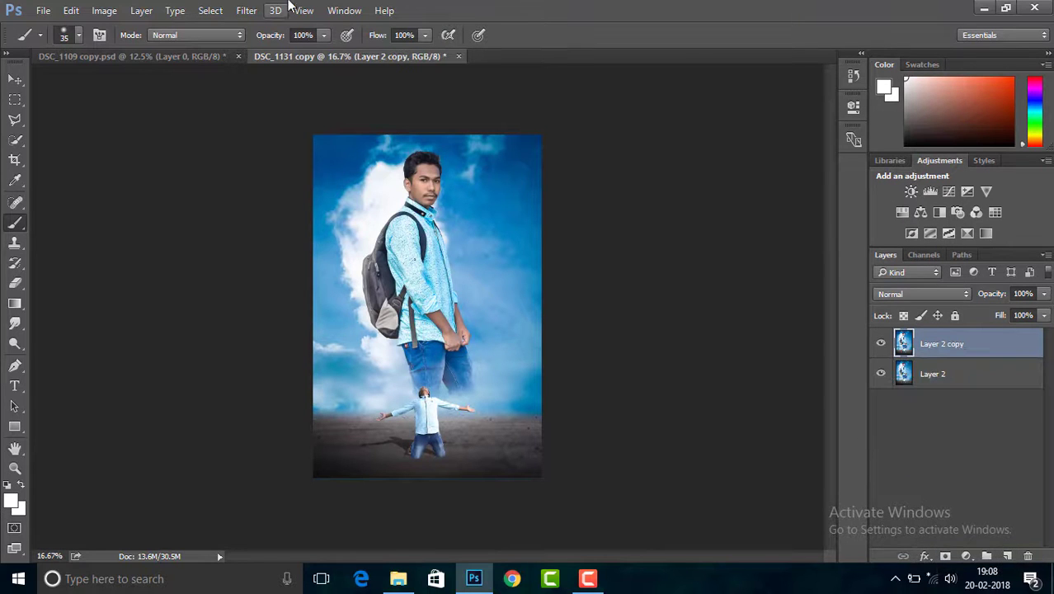
Apply the Camera Raw Filter to Layer 2 copy with Clarity set to +14
{"action": "left_click", "coordinate": [246, 10]}
{"action": "left_click", "coordinate": [314, 99]}
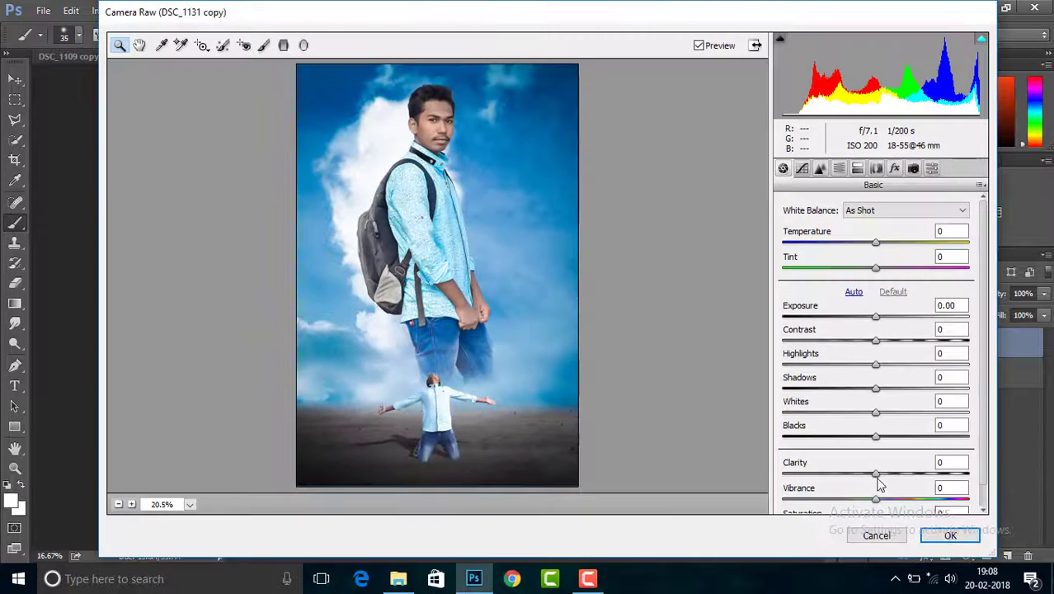
{"action": "left_click_drag", "start_coordinate": [876, 475], "coordinate": [890, 475]}
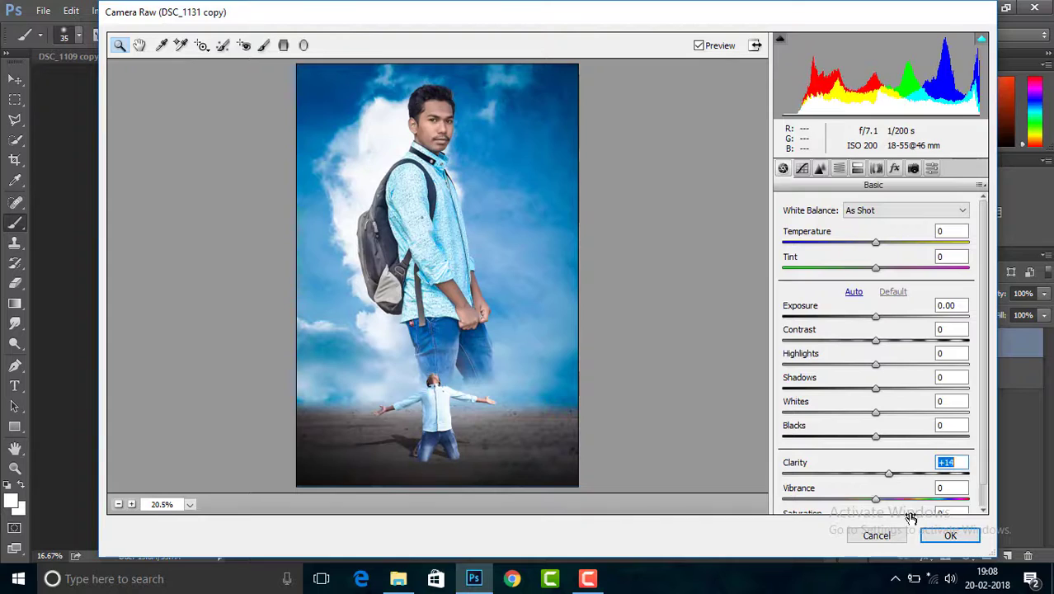
{"action": "left_click", "coordinate": [941, 542]}
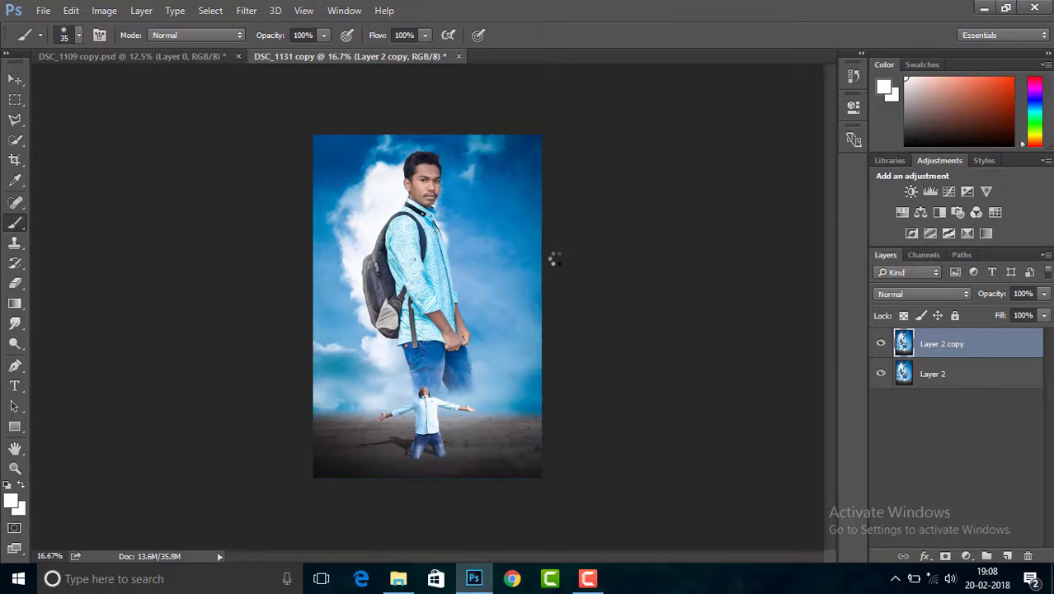
Choose the Mixer Brush and set the foreground color to a light skin pink for smoothing the large man's face
{"action": "key", "text": "ctrl+plus"}
{"action": "key", "text": "ctrl+plus"}
{"action": "key", "text": "ctrl+plus"}
{"action": "key", "text": "ctrl+plus"}
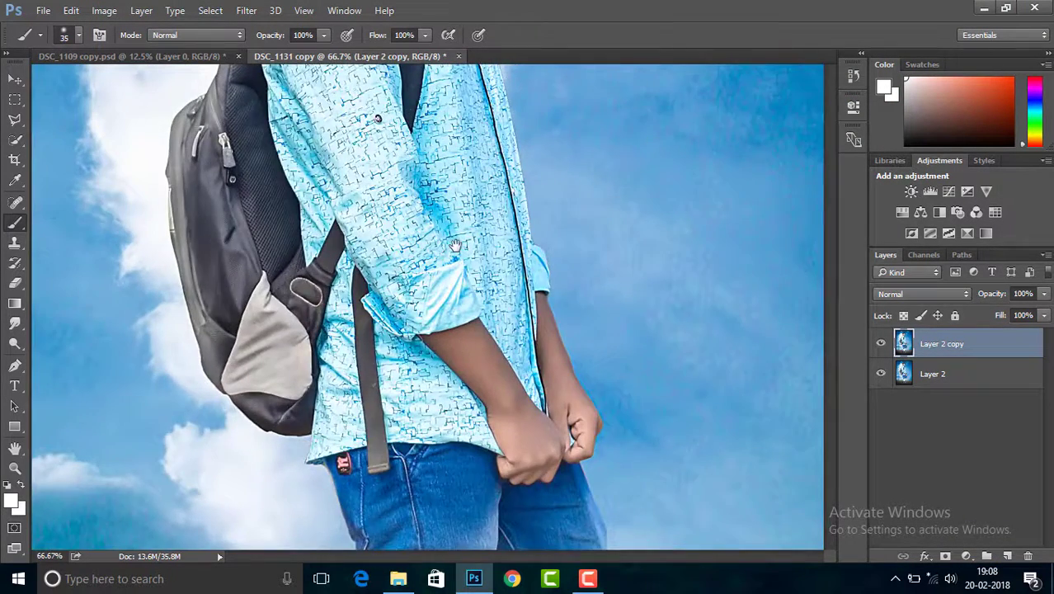
{"action": "left_click_drag", "start_coordinate": [456, 245], "coordinate": [455, 294]}
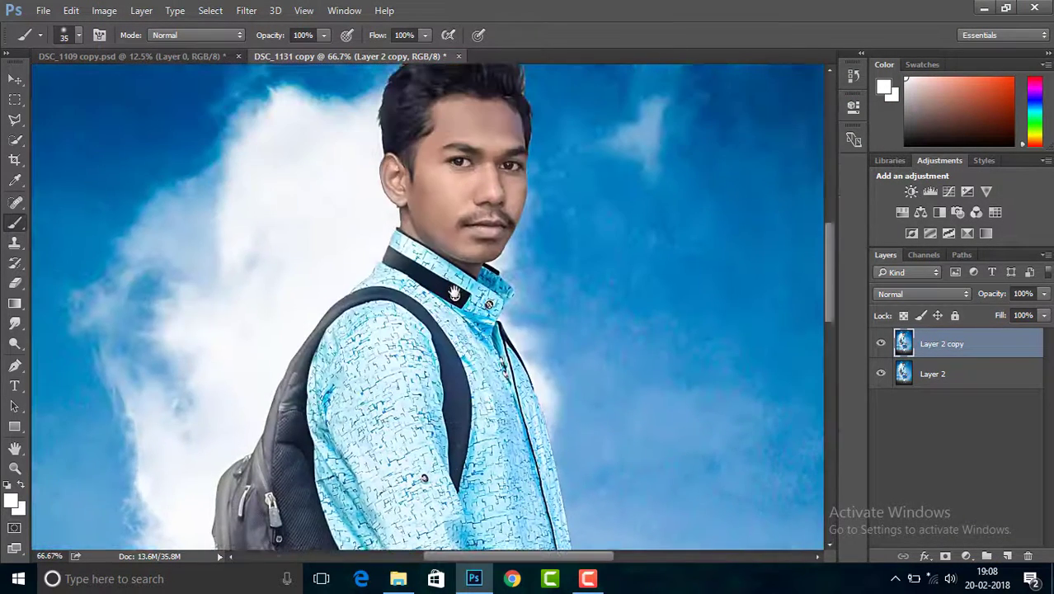
{"action": "right_click", "coordinate": [18, 223]}
{"action": "left_click", "coordinate": [63, 263]}
{"action": "left_click", "coordinate": [11, 500]}
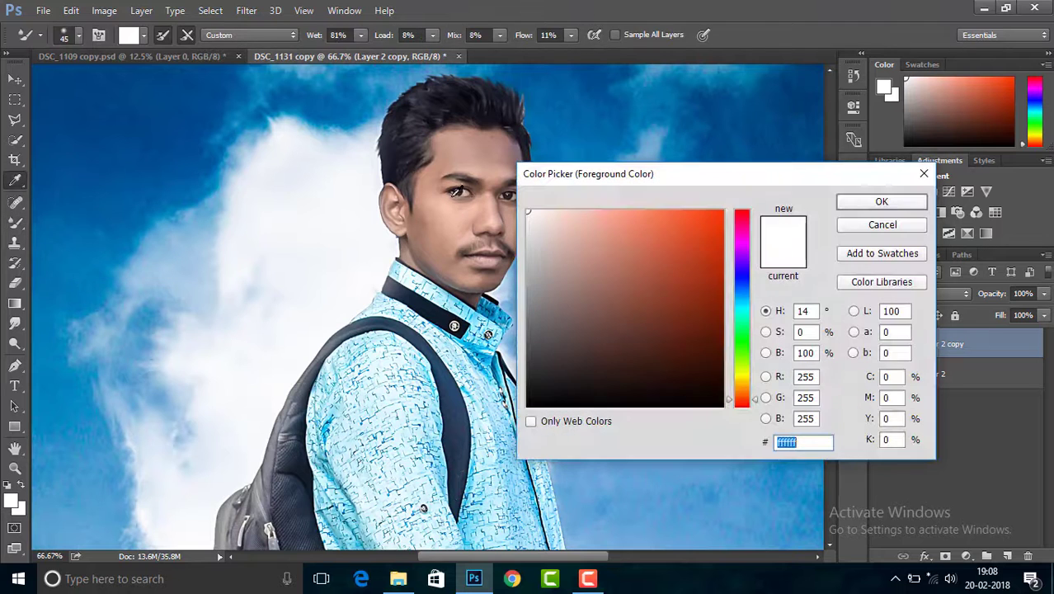
{"action": "left_click", "coordinate": [482, 215]}
{"action": "left_click_drag", "start_coordinate": [570, 243], "coordinate": [565, 214]}
{"action": "left_click", "coordinate": [862, 202]}
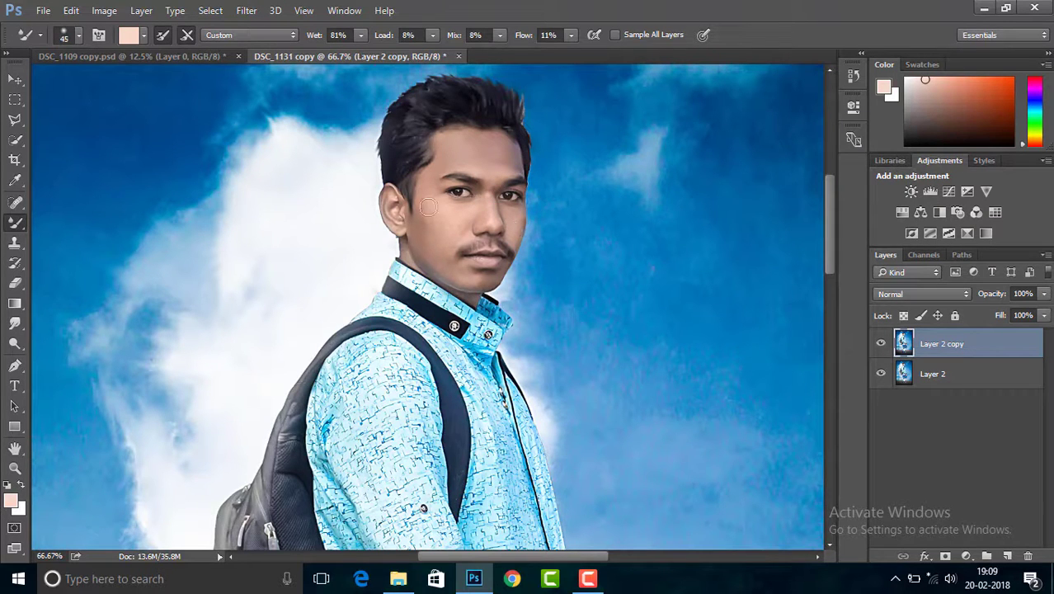
Compare Layer 2 copy with the layer below, open it in the Camera Raw Filter and set Temperature to -6
{"action": "key", "text": "ctrl+minus"}
{"action": "key", "text": "ctrl+minus"}
{"action": "key", "text": "ctrl+minus"}
{"action": "key", "text": "ctrl+minus"}
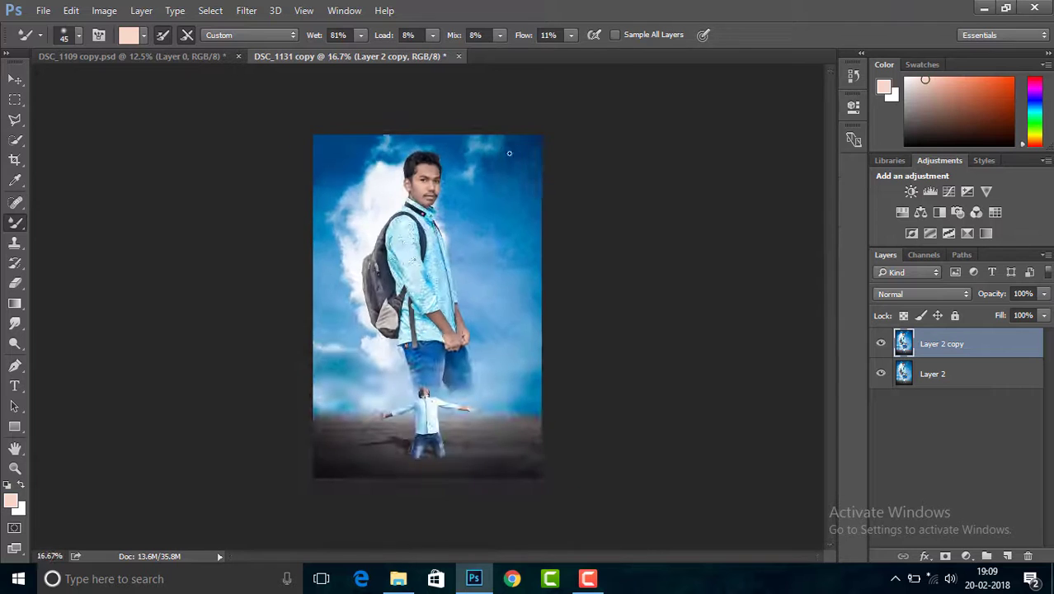
{"action": "left_click", "coordinate": [880, 345]}
{"action": "left_click", "coordinate": [258, 11]}
{"action": "left_click", "coordinate": [356, 99]}
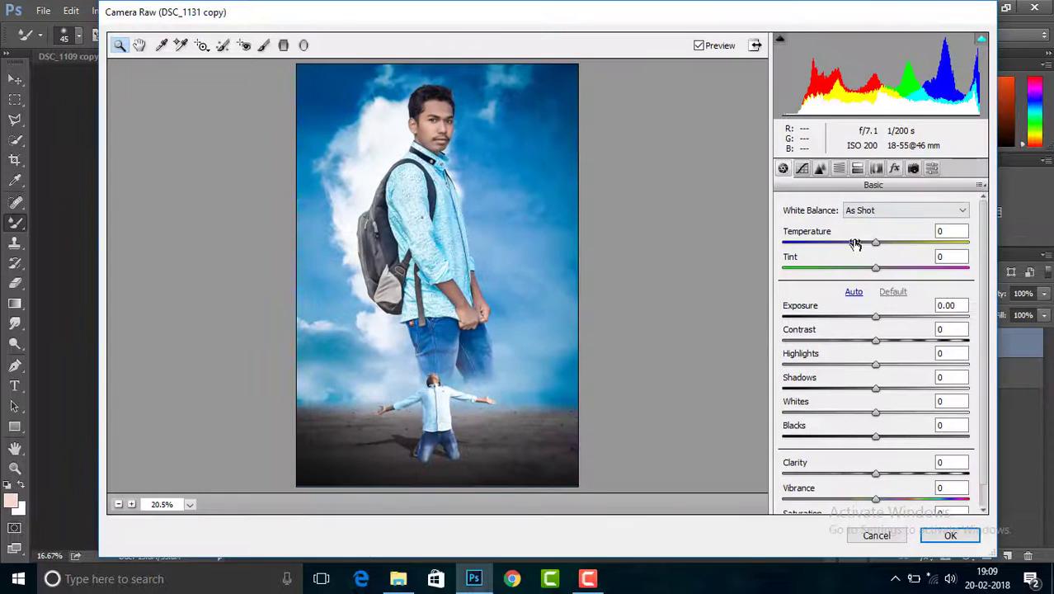
{"action": "left_click_drag", "start_coordinate": [880, 250], "coordinate": [872, 244]}
Raise the Blues saturation to +43 for Layer 2 copy
{"action": "left_click", "coordinate": [839, 168]}
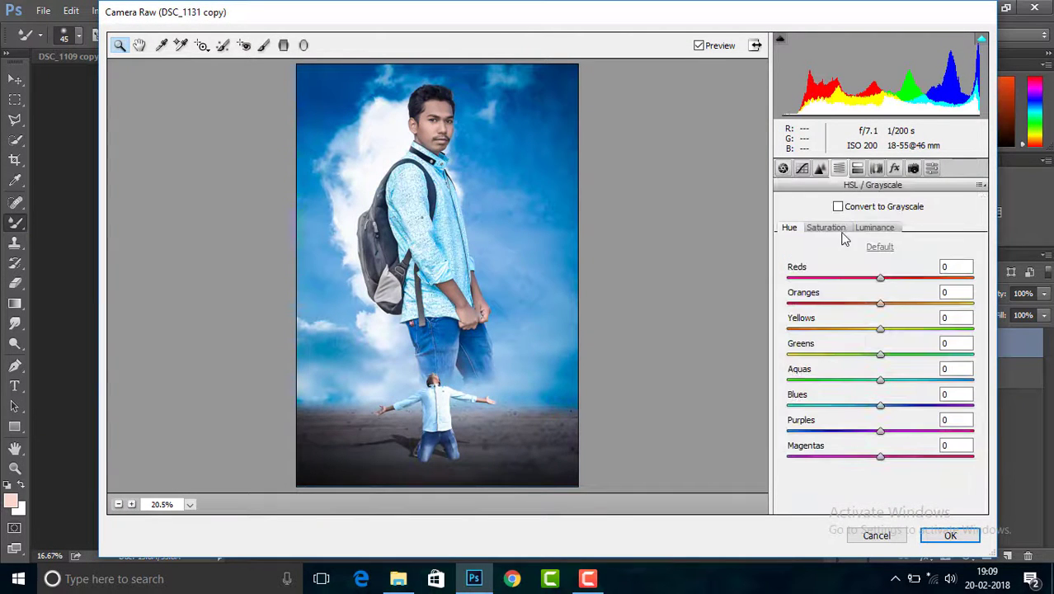
{"action": "left_click", "coordinate": [826, 227]}
{"action": "left_click_drag", "start_coordinate": [883, 410], "coordinate": [926, 412]}
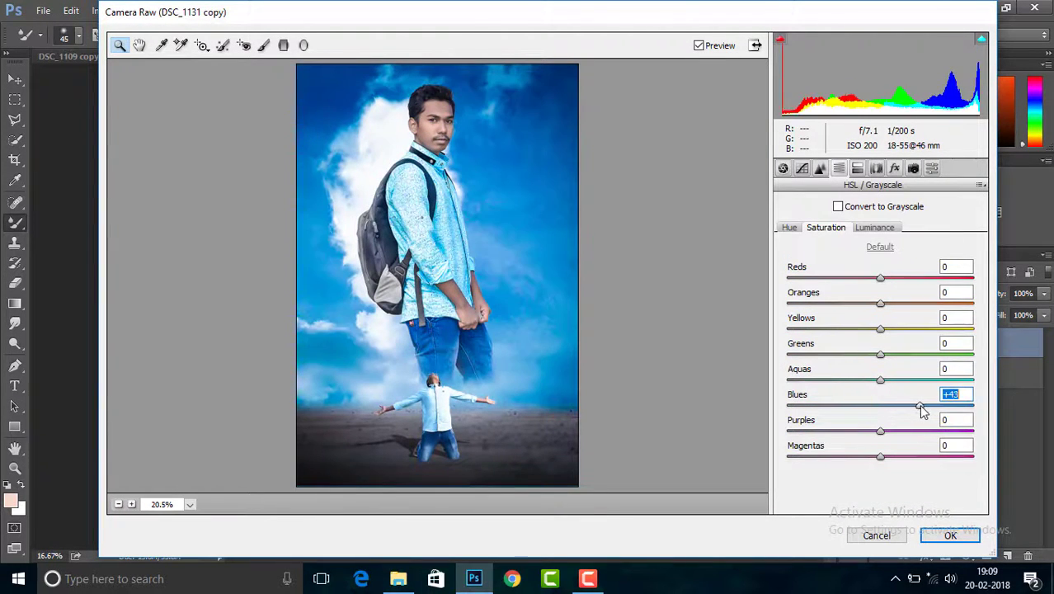
Set Exposure to -0.20 and the post-crop vignetting amount to -21 in the Camera Raw Filter
{"action": "left_click", "coordinate": [783, 169]}
{"action": "left_click_drag", "start_coordinate": [875, 318], "coordinate": [878, 321]}
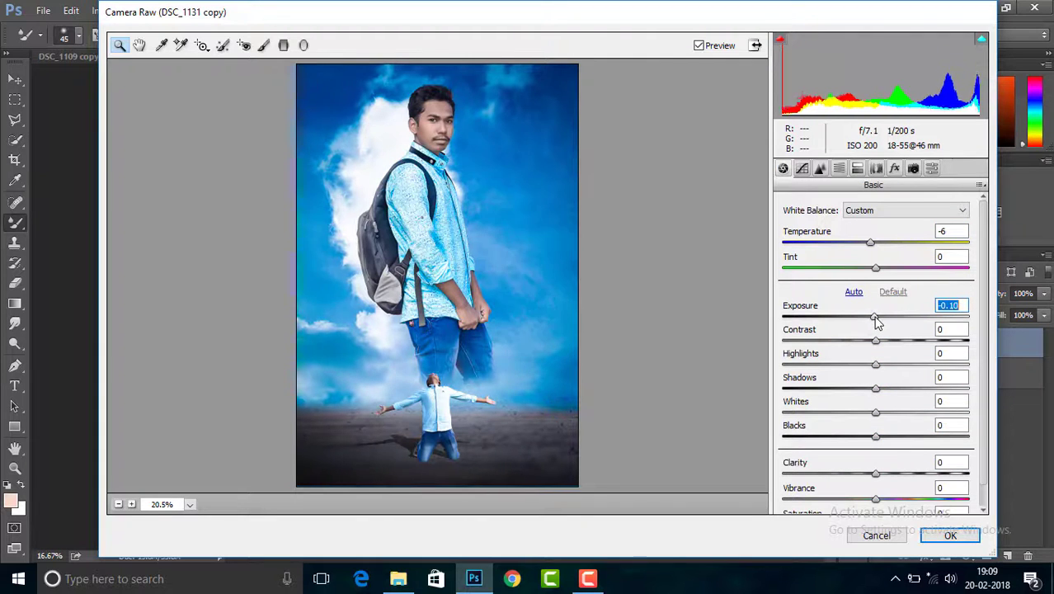
{"action": "left_click", "coordinate": [894, 168]}
{"action": "left_click_drag", "start_coordinate": [881, 368], "coordinate": [862, 373]}
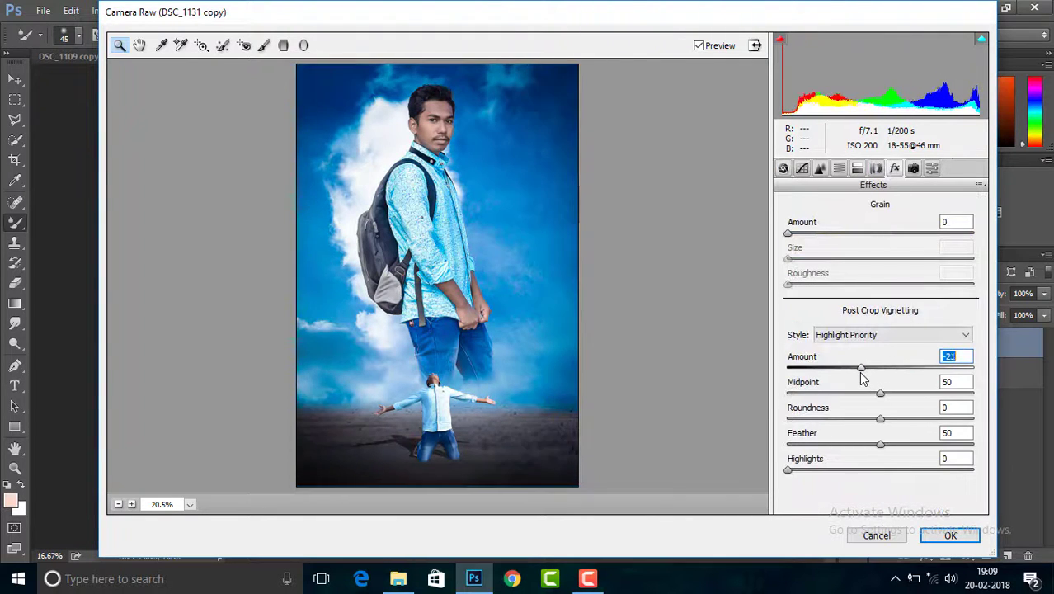
{"action": "left_click", "coordinate": [783, 168]}
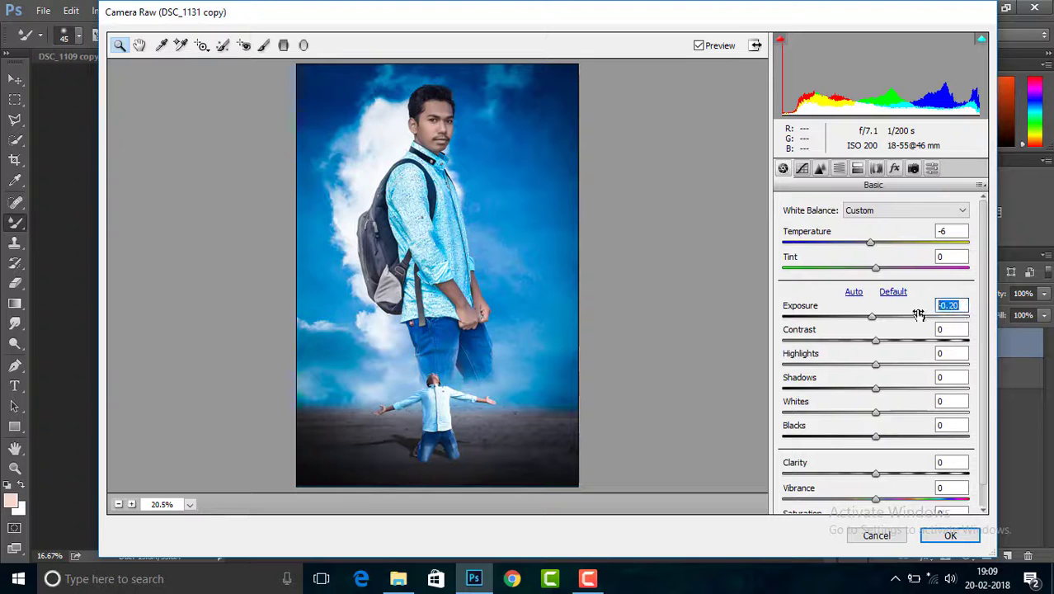
Reset Exposure to 0 and apply the Camera Raw adjustments to Layer 2 copy
{"action": "type", "text": "0"}
{"action": "left_click", "coordinate": [940, 536]}
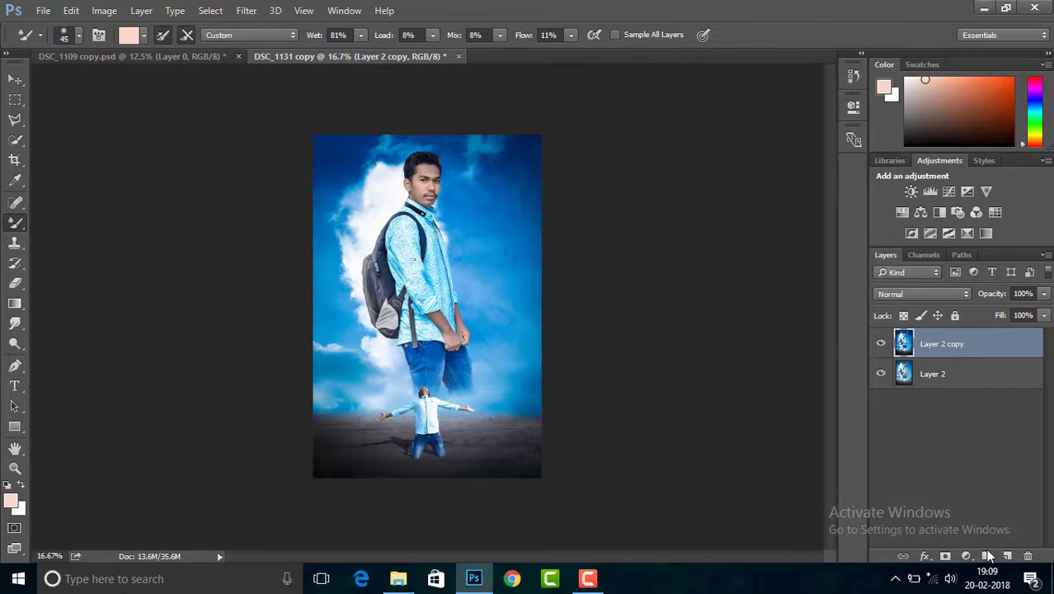
Add a near-black Solid Color fill layer above Layer 2 copy
{"action": "left_click", "coordinate": [968, 557]}
{"action": "left_click", "coordinate": [941, 215]}
{"action": "left_click", "coordinate": [710, 399]}
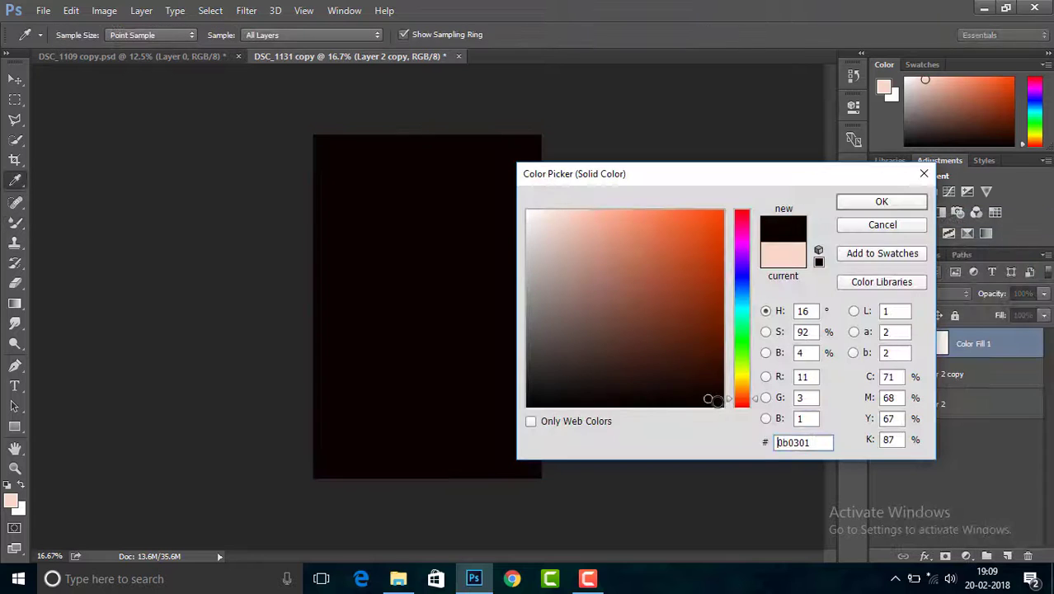
{"action": "left_click", "coordinate": [865, 206]}
{"action": "right_click", "coordinate": [945, 351]}
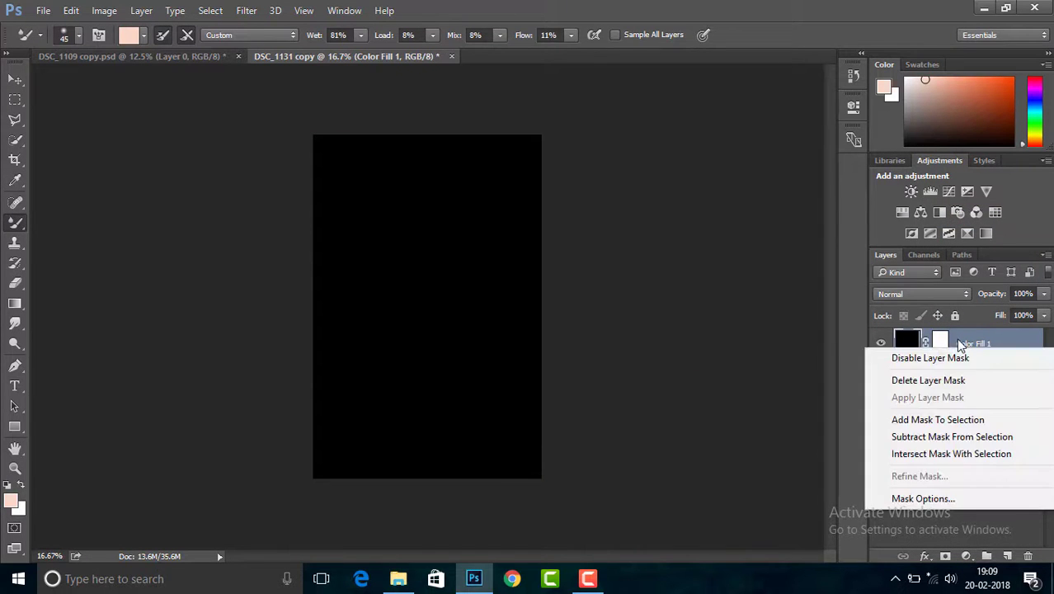
{"action": "key", "text": "Escape"}
Add a blank layer beneath the color fill layer and merge the fill down into it
{"action": "left_click", "coordinate": [1006, 557]}
{"action": "left_click_drag", "start_coordinate": [974, 348], "coordinate": [975, 381]}
{"action": "right_click", "coordinate": [965, 345]}
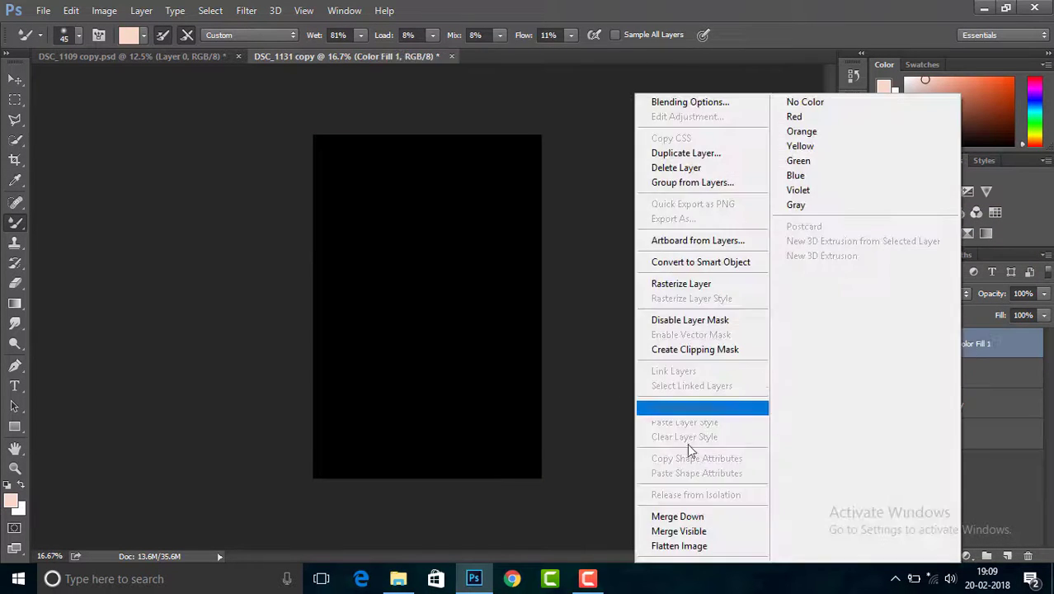
{"action": "left_click", "coordinate": [674, 517]}
Choose the Brush tool with black as the foreground color and add a layer mask to Layer 3
{"action": "left_click_drag", "start_coordinate": [8, 228], "coordinate": [66, 223]}
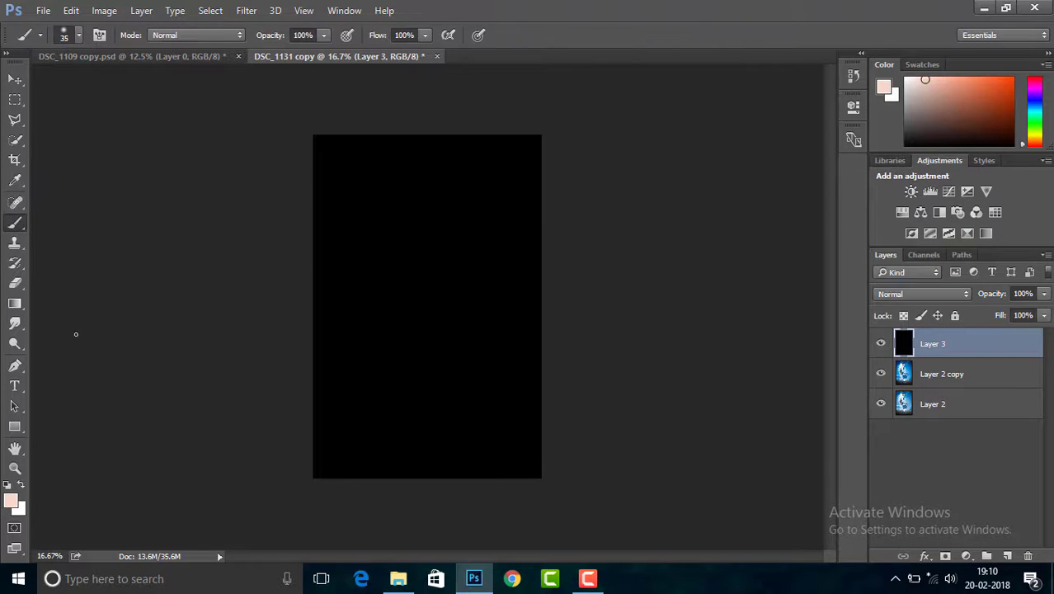
{"action": "left_click", "coordinate": [11, 501]}
{"action": "key", "text": "Return"}
{"action": "left_click", "coordinate": [946, 556]}
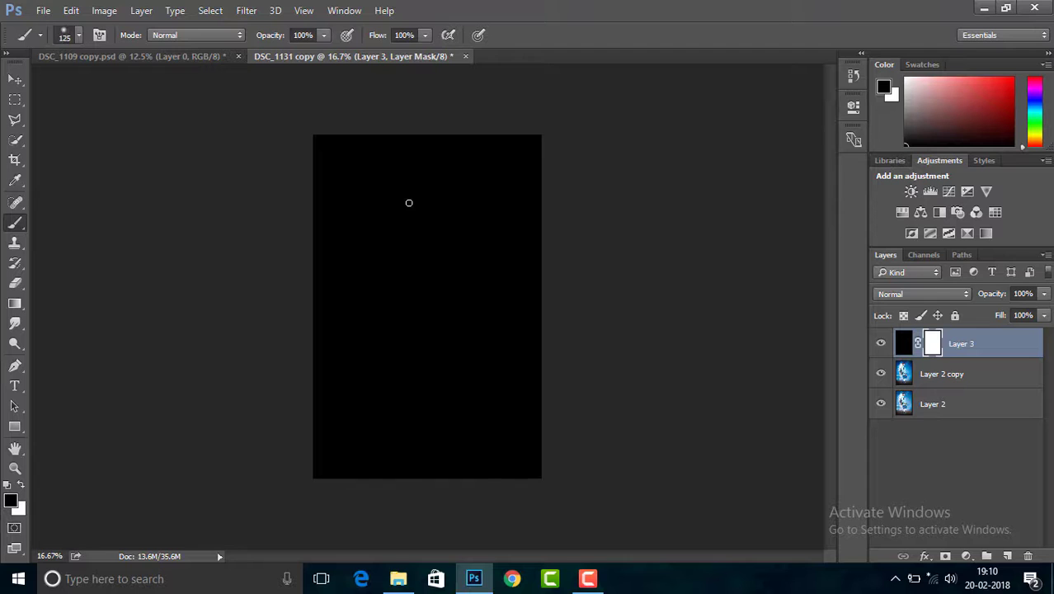
Mask out the center of black Layer 3 with one dab of a 3000 px soft brush, leaving dark edges
{"action": "key", "text": "bracketright"}
{"action": "key", "text": "bracketright"}
{"action": "key", "text": "bracketright"}
{"action": "key", "text": "bracketright"}
{"action": "key", "text": "bracketright"}
{"action": "key", "text": "bracketright"}
{"action": "key", "text": "bracketright"}
{"action": "key", "text": "bracketright"}
{"action": "key", "text": "bracketright"}
{"action": "key", "text": "bracketright"}
{"action": "key", "text": "bracketright"}
{"action": "key", "text": "bracketright"}
{"action": "key", "text": "bracketright"}
{"action": "key", "text": "bracketright"}
{"action": "key", "text": "bracketright"}
{"action": "key", "text": "bracketright"}
{"action": "key", "text": "bracketright"}
{"action": "key", "text": "bracketright"}
{"action": "key", "text": "bracketright"}
{"action": "key", "text": "bracketright"}
{"action": "left_click", "coordinate": [426, 288]}
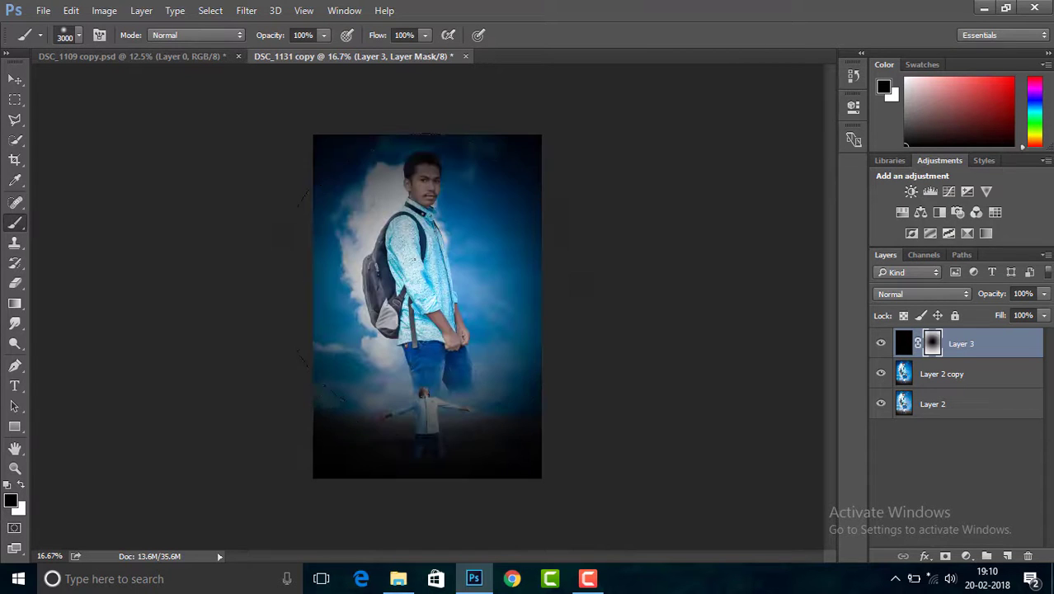
Fade Layer 3's mask over the kneeling man and lower clouds using a 1400 to 1200 px brush at 45% opacity and 56% flow
{"action": "key", "text": "bracketleft"}
{"action": "key", "text": "bracketleft"}
{"action": "key", "text": "bracketleft"}
{"action": "key", "text": "bracketleft"}
{"action": "key", "text": "bracketleft"}
{"action": "key", "text": "bracketleft"}
{"action": "key", "text": "bracketleft"}
{"action": "key", "text": "bracketleft"}
{"action": "key", "text": "bracketleft"}
{"action": "key", "text": "bracketleft"}
{"action": "left_click", "coordinate": [324, 34]}
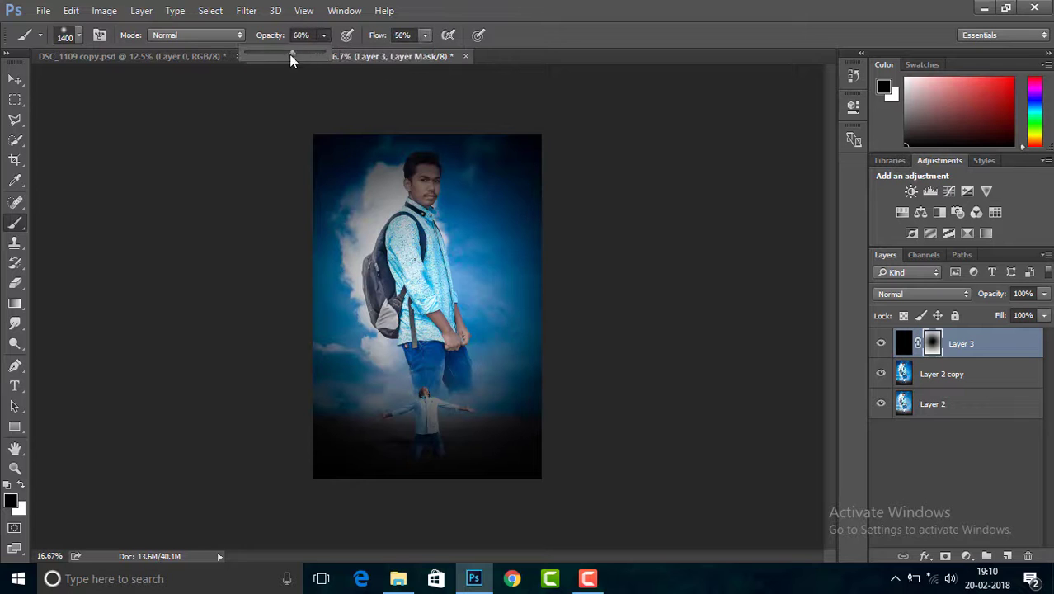
{"action": "left_click_drag", "start_coordinate": [292, 54], "coordinate": [281, 55]}
{"action": "left_click", "coordinate": [428, 454]}
{"action": "key", "text": "bracketleft"}
{"action": "key", "text": "bracketleft"}
{"action": "left_click", "coordinate": [430, 440]}
{"action": "left_click", "coordinate": [428, 411]}
{"action": "left_click", "coordinate": [377, 350]}
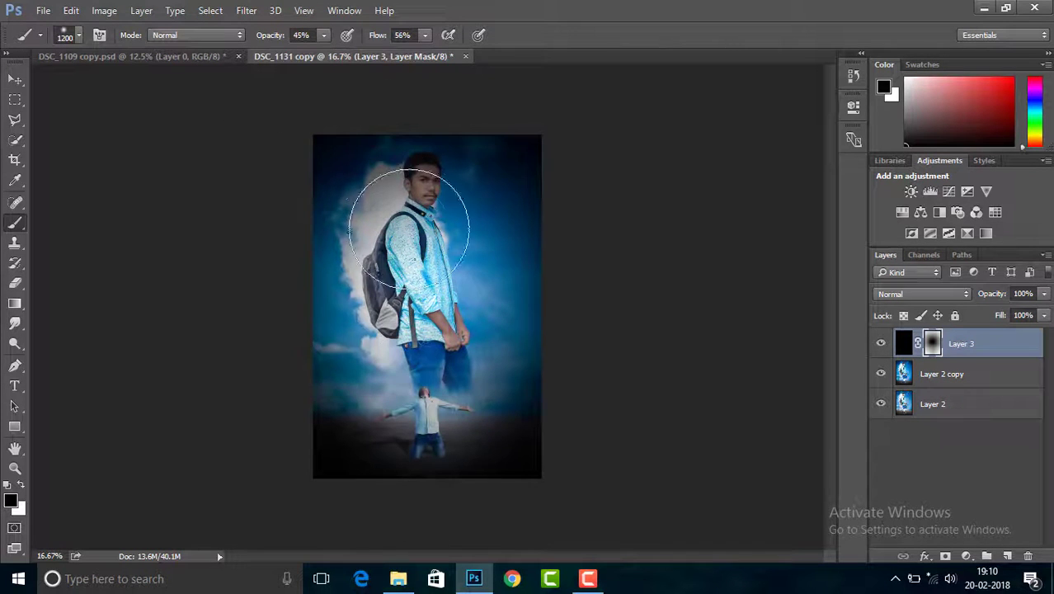
Fade Layer 3's mask over the large man's torso and head, reducing the brush to 1000 px for the head
{"action": "left_click", "coordinate": [412, 227]}
{"action": "key", "text": "bracketleft"}
{"action": "key", "text": "bracketleft"}
{"action": "left_click", "coordinate": [434, 158]}
{"action": "left_click", "coordinate": [463, 178]}
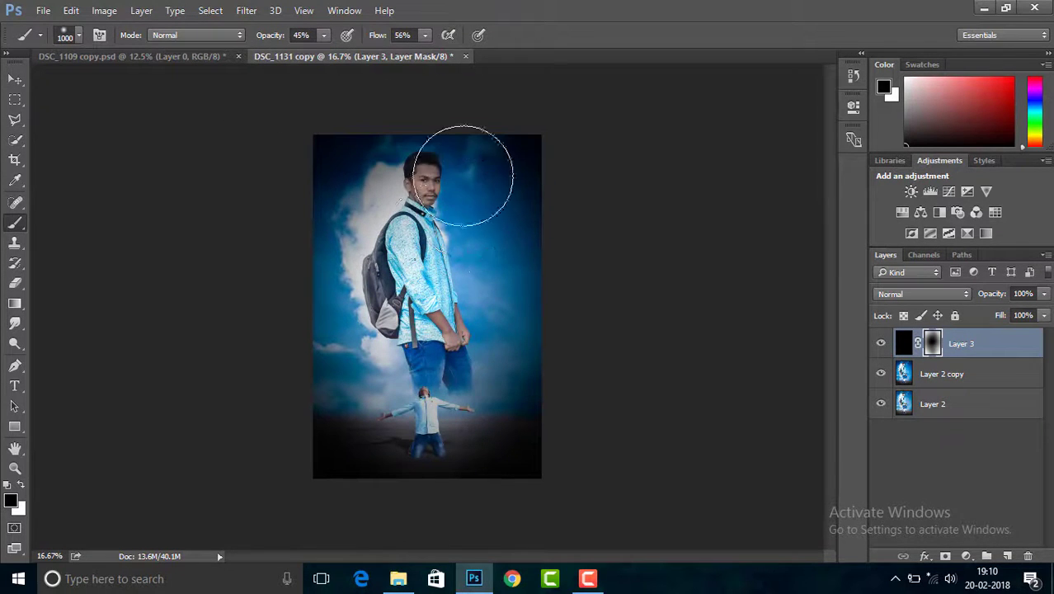
Try the Soft Light and Overlay blend modes on Layer 3 and return it to Normal
{"action": "left_click", "coordinate": [904, 296]}
{"action": "left_click", "coordinate": [885, 153]}
{"action": "left_click", "coordinate": [917, 294]}
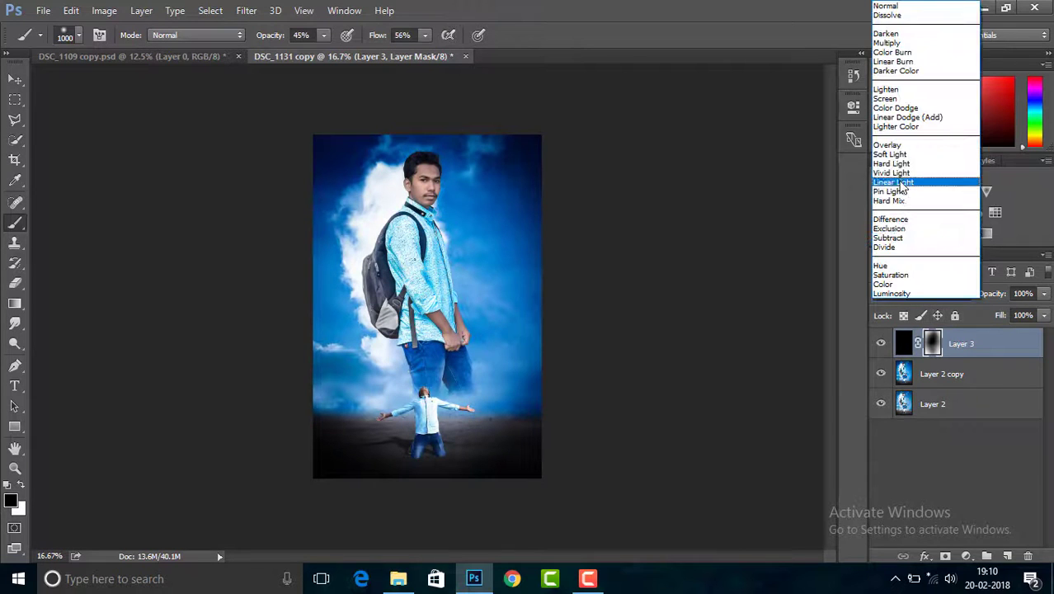
{"action": "left_click", "coordinate": [890, 145]}
{"action": "left_click", "coordinate": [908, 295]}
{"action": "left_click", "coordinate": [887, 6]}
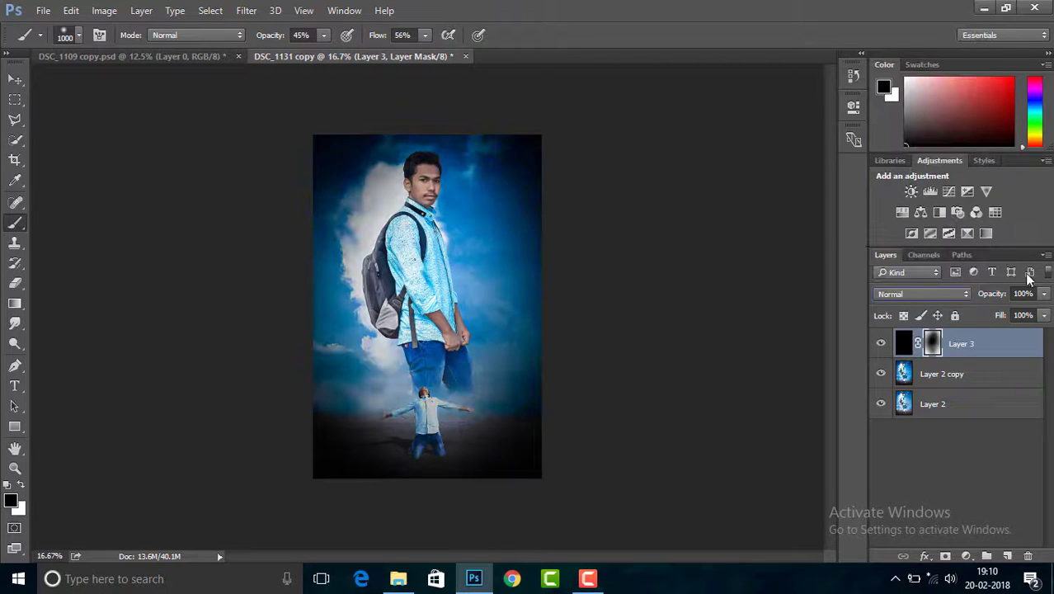
Set Layer 3 to Soft Light at 87% opacity and compare the image with and without it
{"action": "left_click", "coordinate": [955, 291]}
{"action": "left_click", "coordinate": [897, 155]}
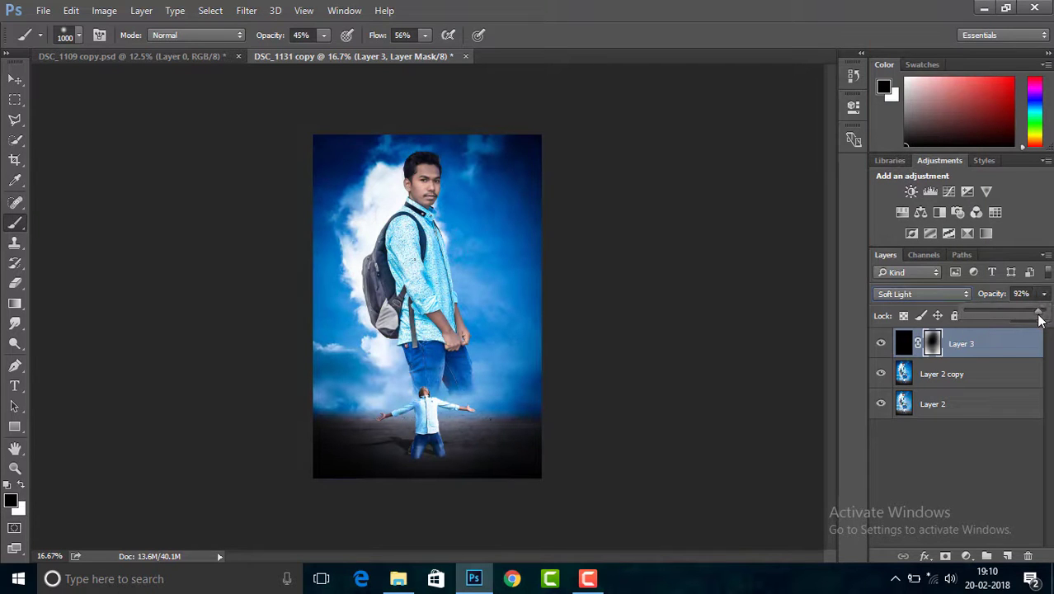
{"action": "left_click", "coordinate": [882, 345]}
{"action": "left_click", "coordinate": [883, 345]}
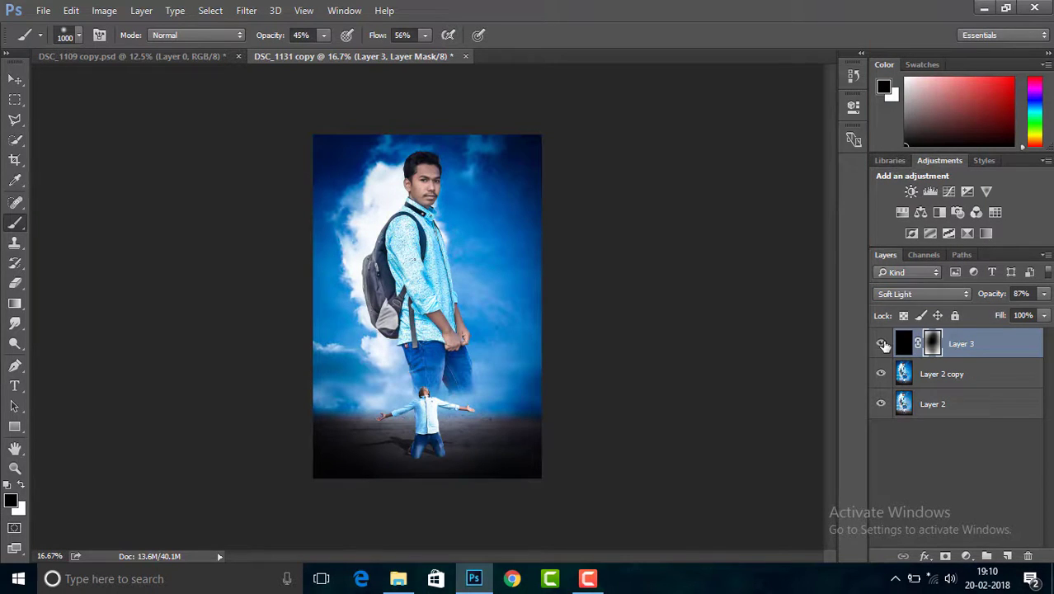
Merge Layer 3 down into Layer 2 copy and merge the result into Layer 2
{"action": "right_click", "coordinate": [956, 353]}
{"action": "left_click", "coordinate": [700, 510]}
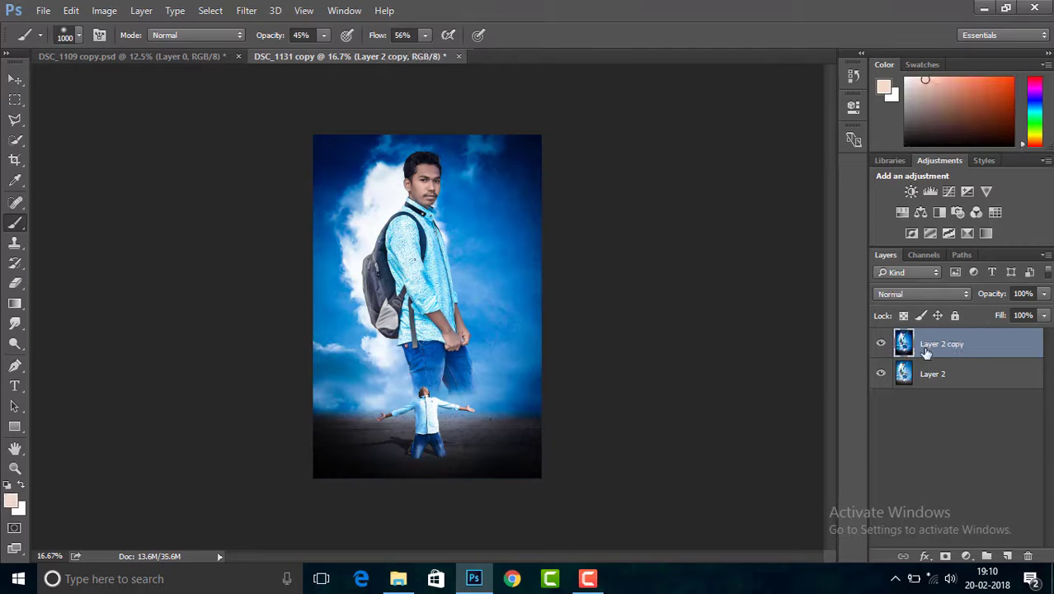
{"action": "right_click", "coordinate": [926, 353]}
{"action": "left_click", "coordinate": [652, 524]}
Examine the merged Layer 2 and its Effects settings in the Camera Raw Filter
{"action": "left_click", "coordinate": [246, 10]}
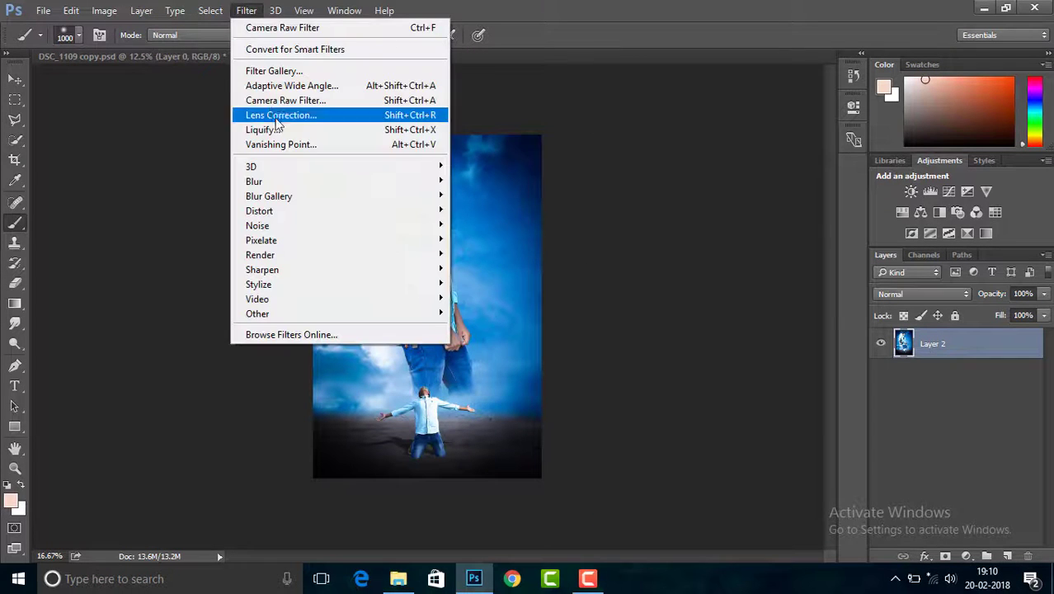
{"action": "left_click", "coordinate": [278, 118]}
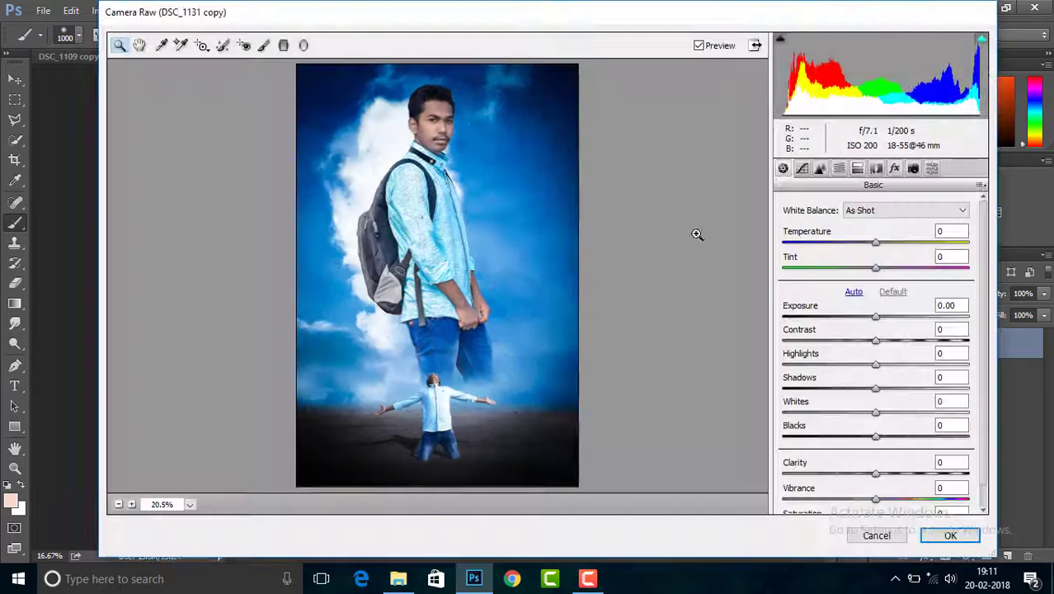
{"action": "left_click", "coordinate": [913, 168]}
{"action": "left_click", "coordinate": [894, 168]}
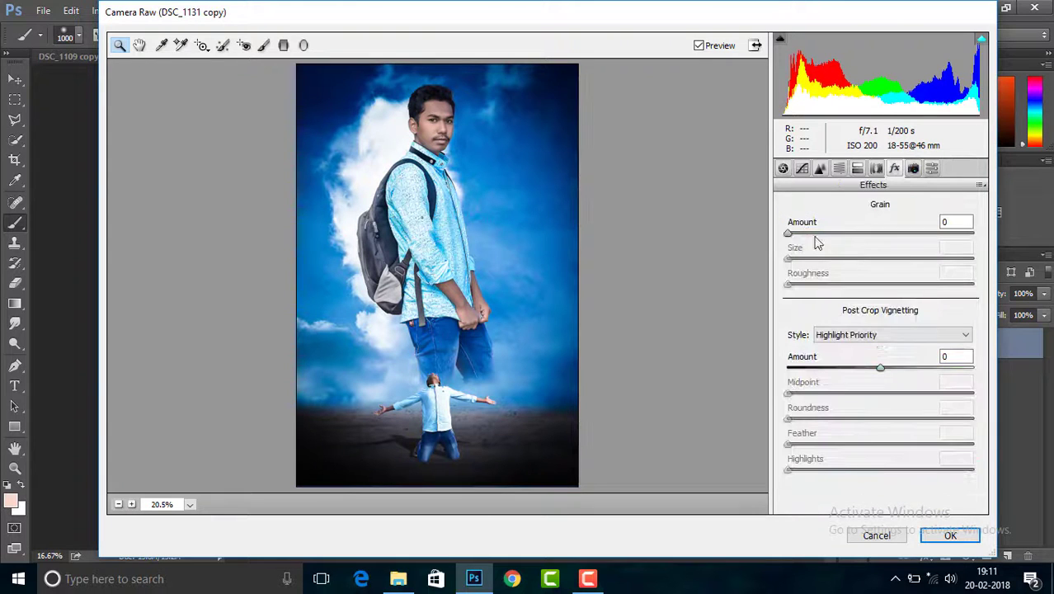
{"action": "left_click", "coordinate": [949, 537]}
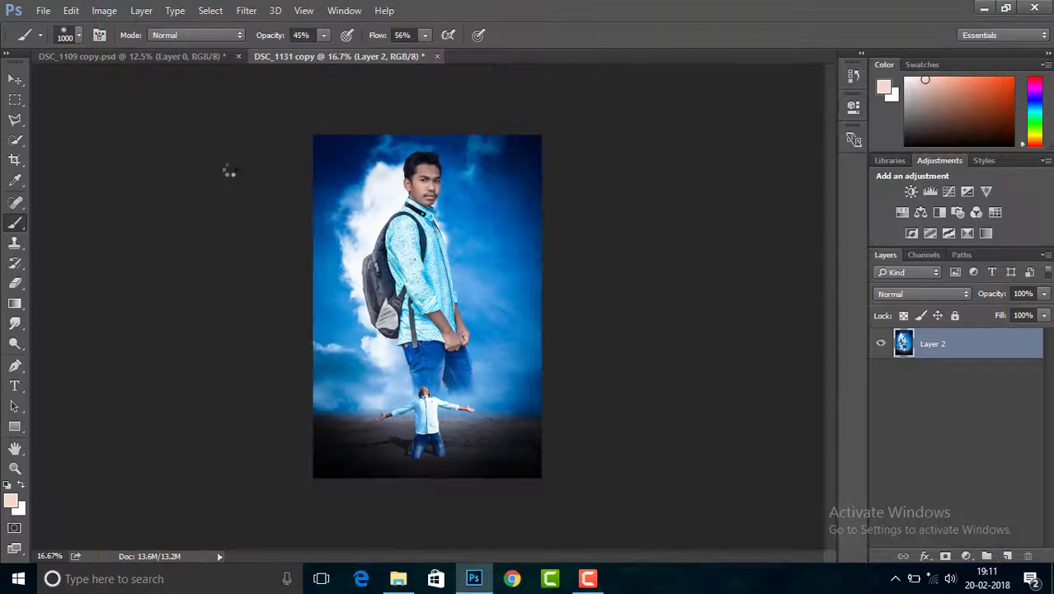
Place the Movie Text image from the STOCK > 1K SPECIAL GIFT > wight text folder as an embedded layer
{"action": "left_click", "coordinate": [43, 10]}
{"action": "left_click", "coordinate": [78, 297]}
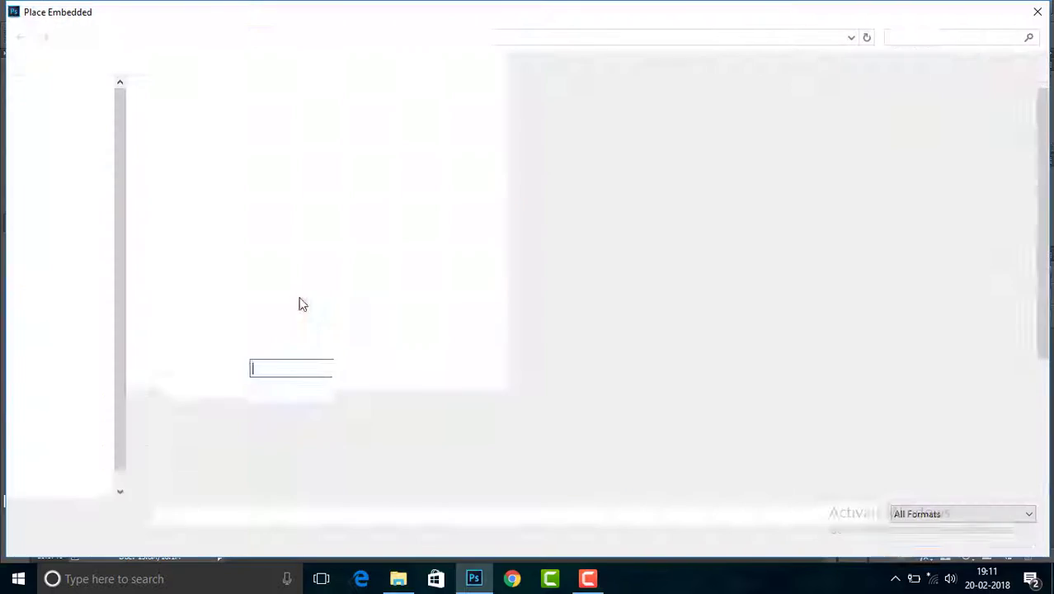
{"action": "left_click", "coordinate": [255, 36]}
{"action": "double_click", "coordinate": [188, 108]}
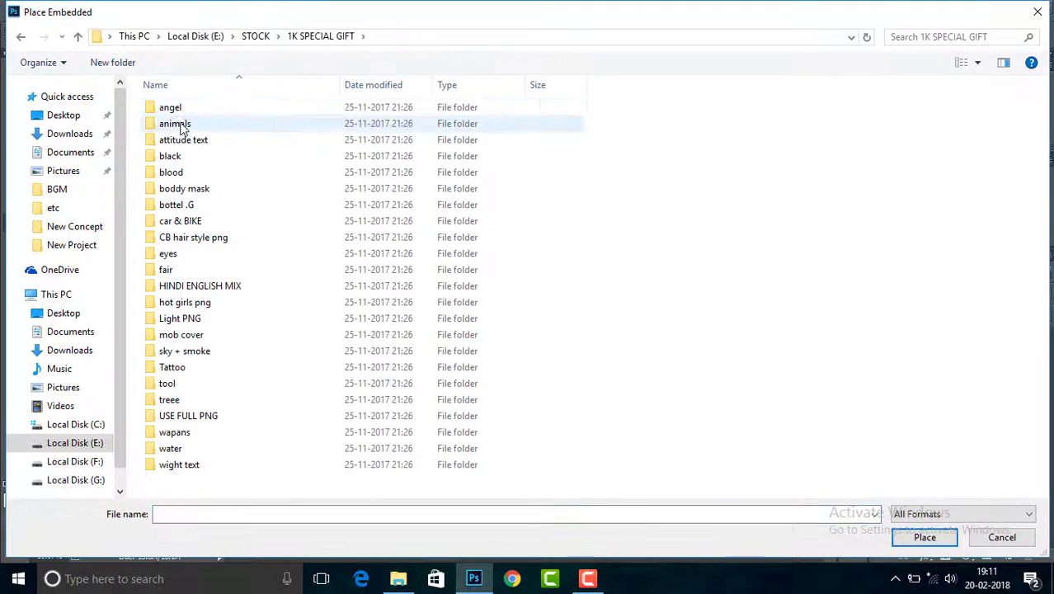
{"action": "double_click", "coordinate": [177, 140]}
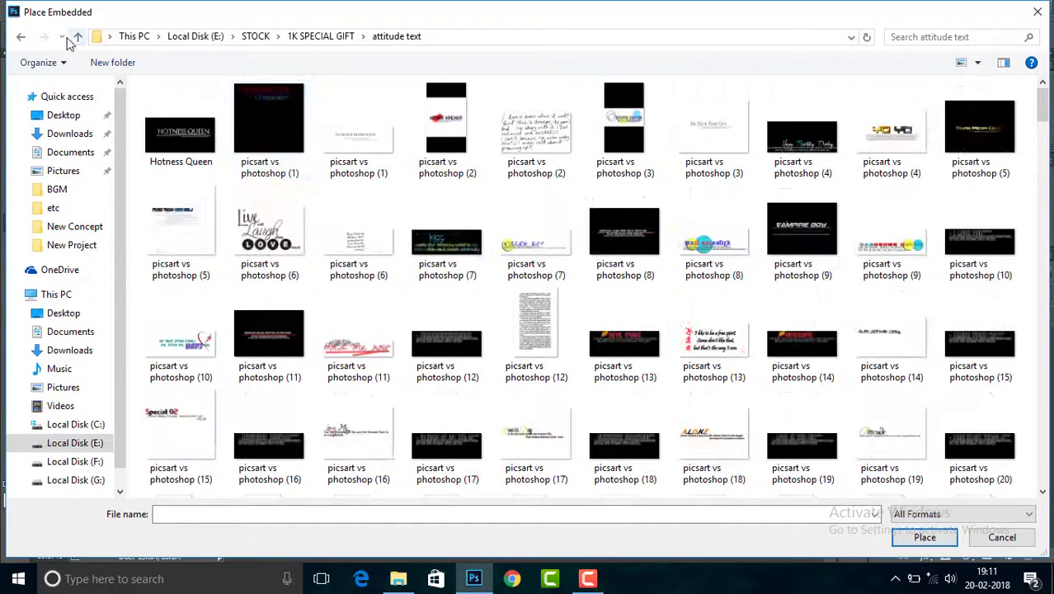
{"action": "left_click", "coordinate": [16, 38]}
{"action": "double_click", "coordinate": [173, 467]}
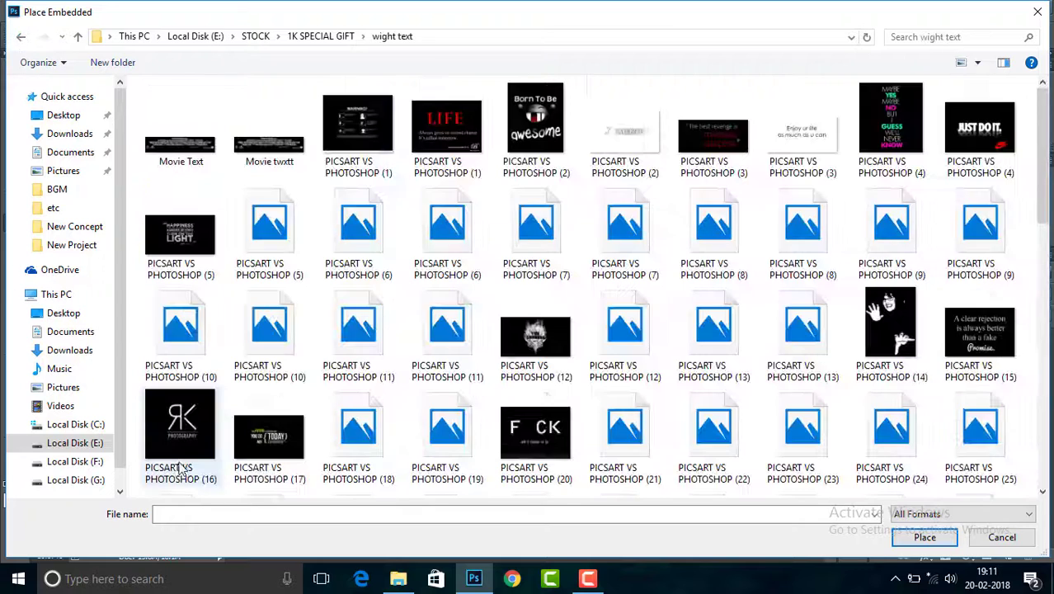
{"action": "left_click", "coordinate": [925, 537]}
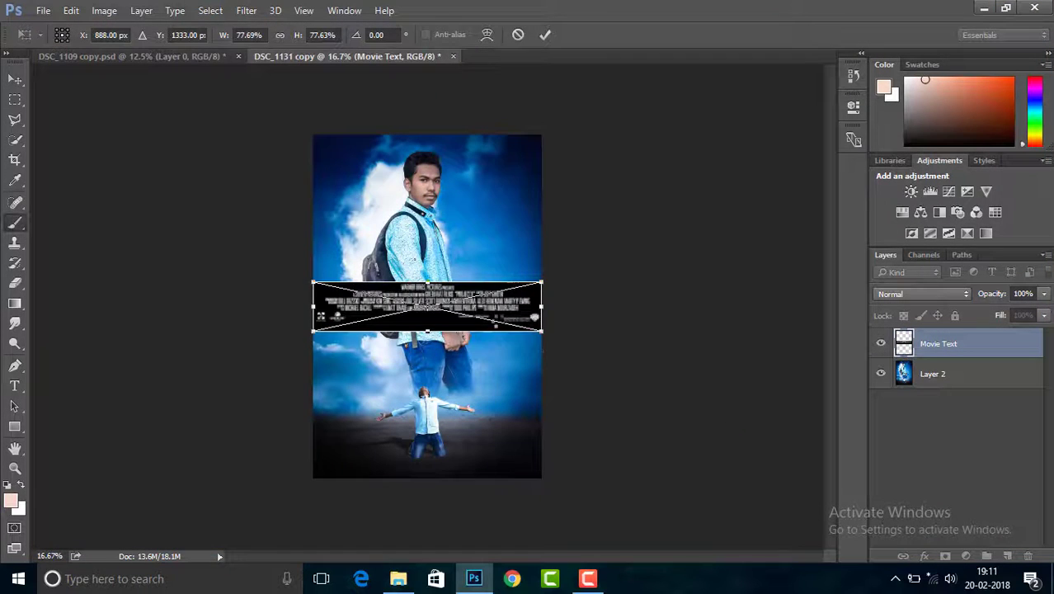
{"action": "double_click", "coordinate": [495, 321]}
{"action": "left_click", "coordinate": [520, 239]}
Set the Movie Text layer's blend mode to Screen and move the credits to the poster's bottom edge
{"action": "left_click", "coordinate": [923, 294]}
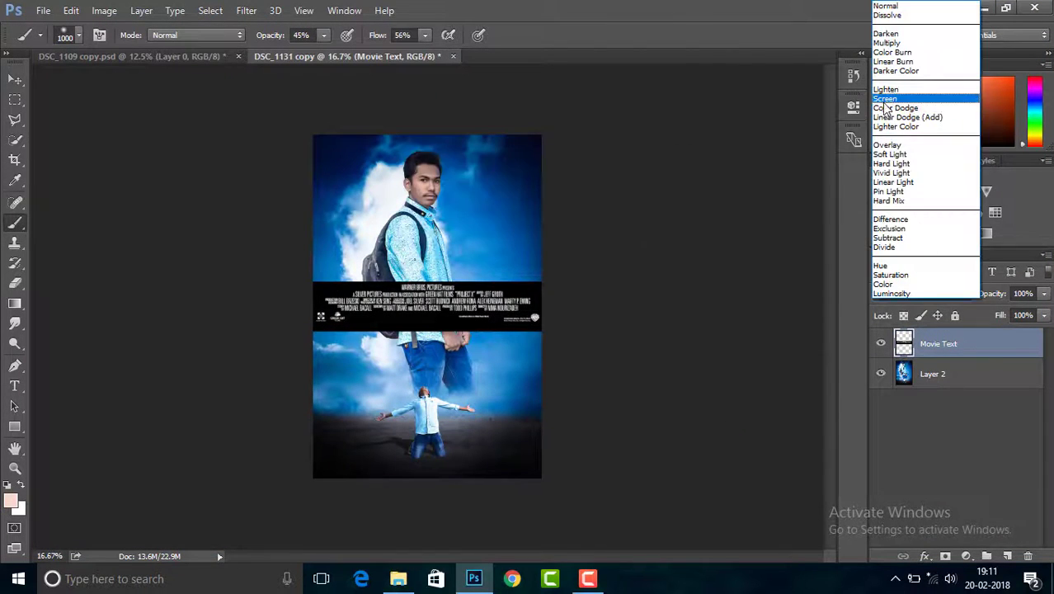
{"action": "left_click", "coordinate": [900, 170]}
{"action": "left_click_drag", "start_coordinate": [486, 346], "coordinate": [476, 497]}
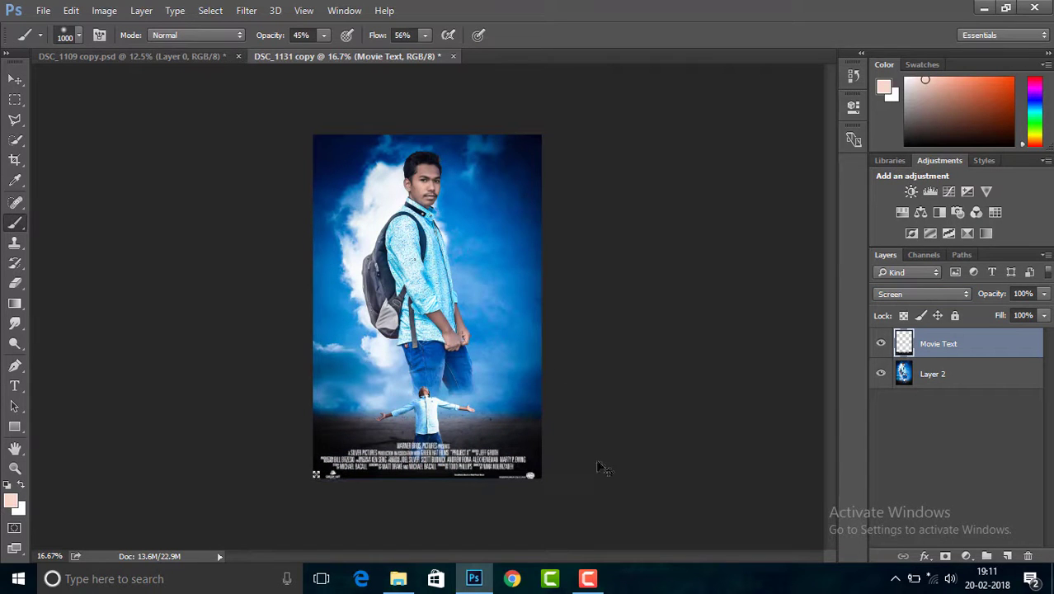
Scale the Movie Text credits to 94.26% width and 89.12% height
{"action": "key", "text": "ctrl+t"}
{"action": "left_click_drag", "start_coordinate": [538, 440], "coordinate": [501, 457]}
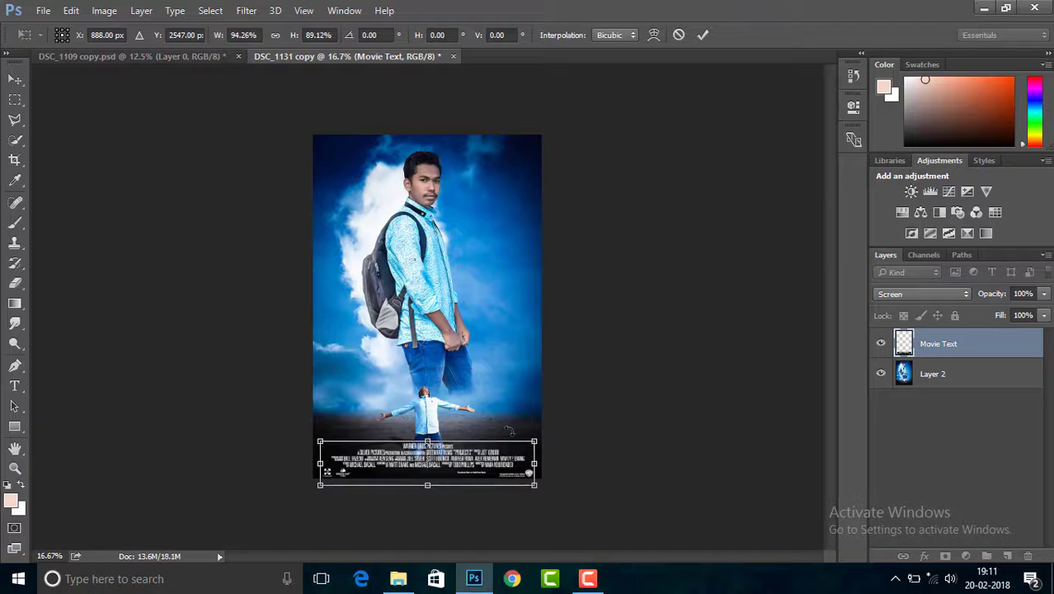
{"action": "key", "text": "Return"}
{"action": "key", "text": "b"}
Adjust the credits' position at the bottom of the poster and merge the Movie Text layer into Layer 2
{"action": "key", "text": "ctrl+t"}
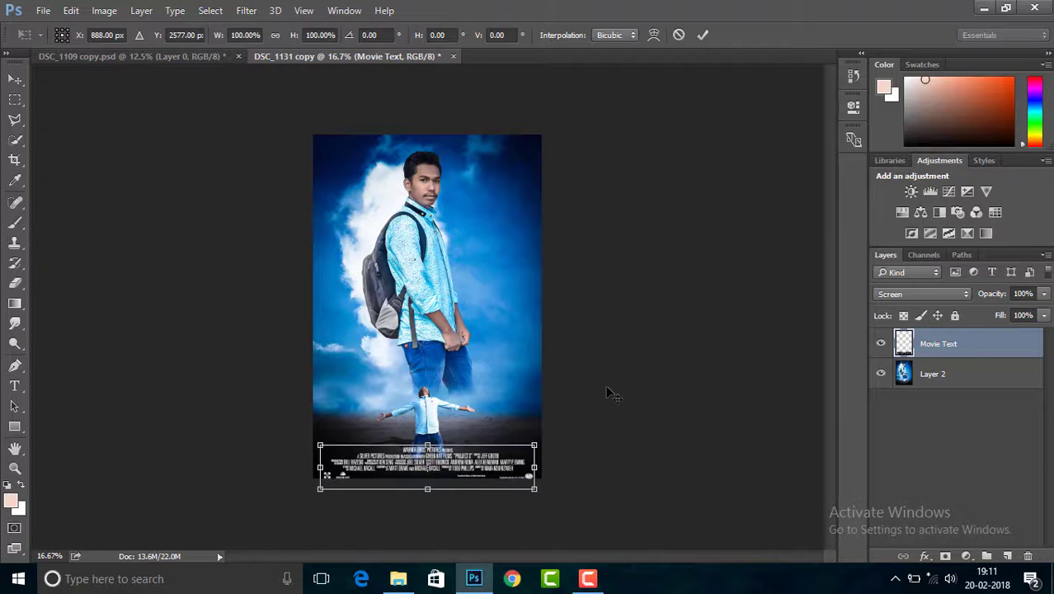
{"action": "key", "text": "Return"}
{"action": "key", "text": "b"}
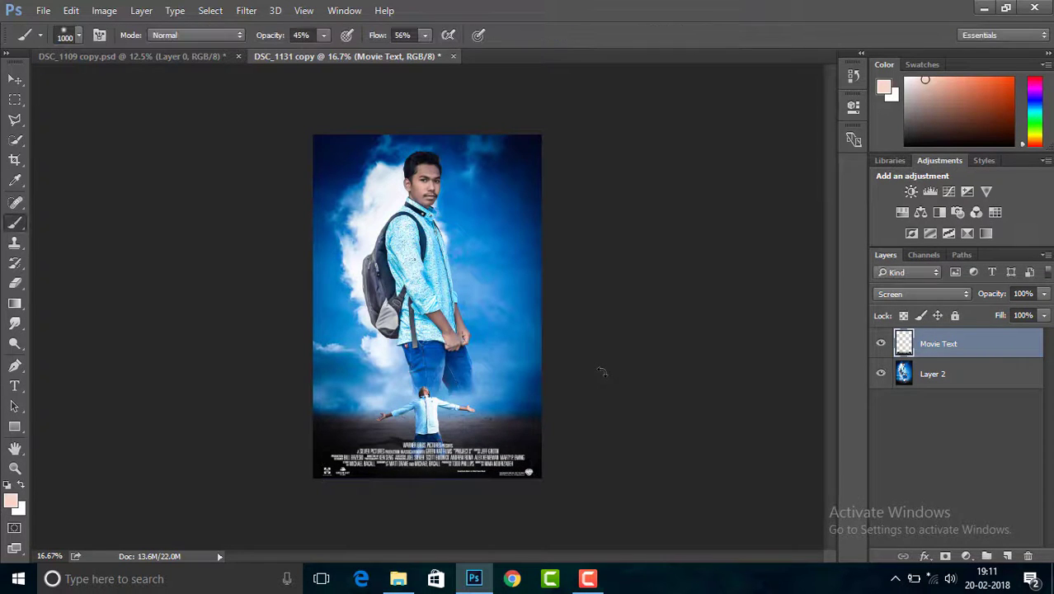
{"action": "right_click", "coordinate": [970, 360]}
{"action": "left_click", "coordinate": [676, 522]}
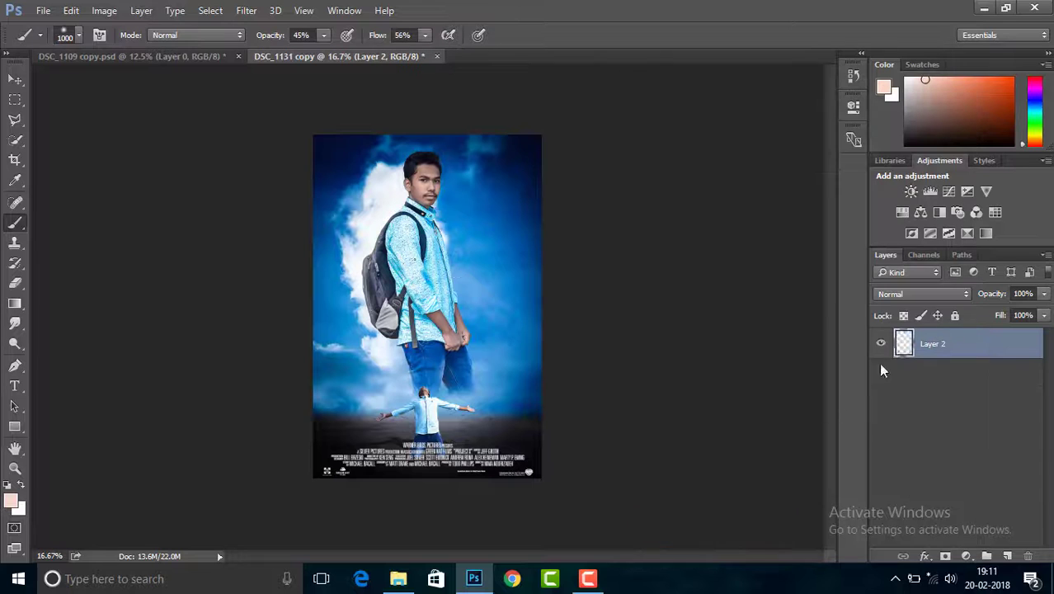
{"action": "left_click", "coordinate": [14, 161]}
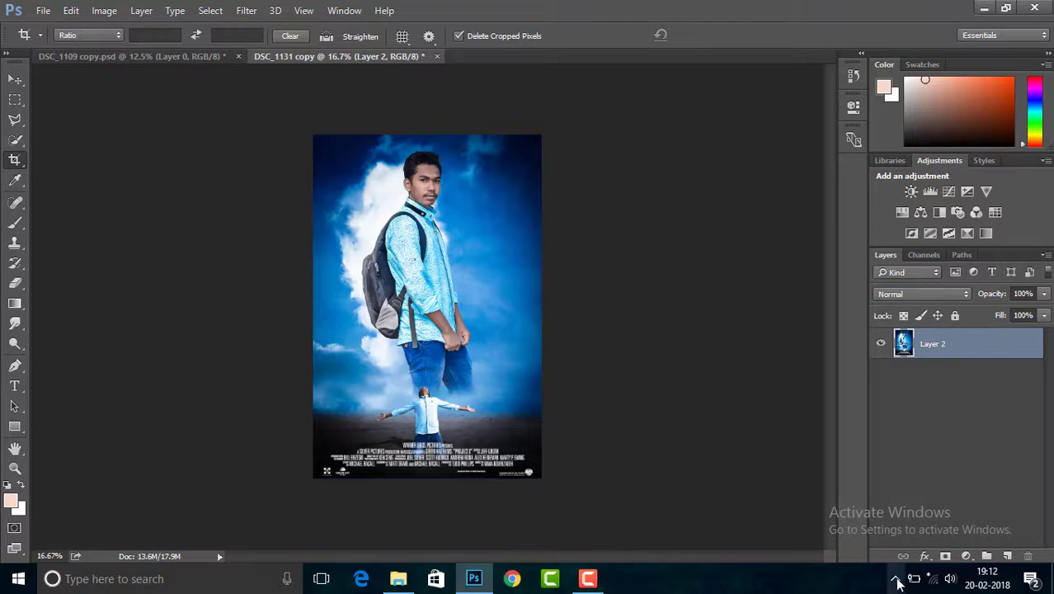
{"action": "left_click", "coordinate": [899, 583]}
{"action": "left_click", "coordinate": [894, 516]}
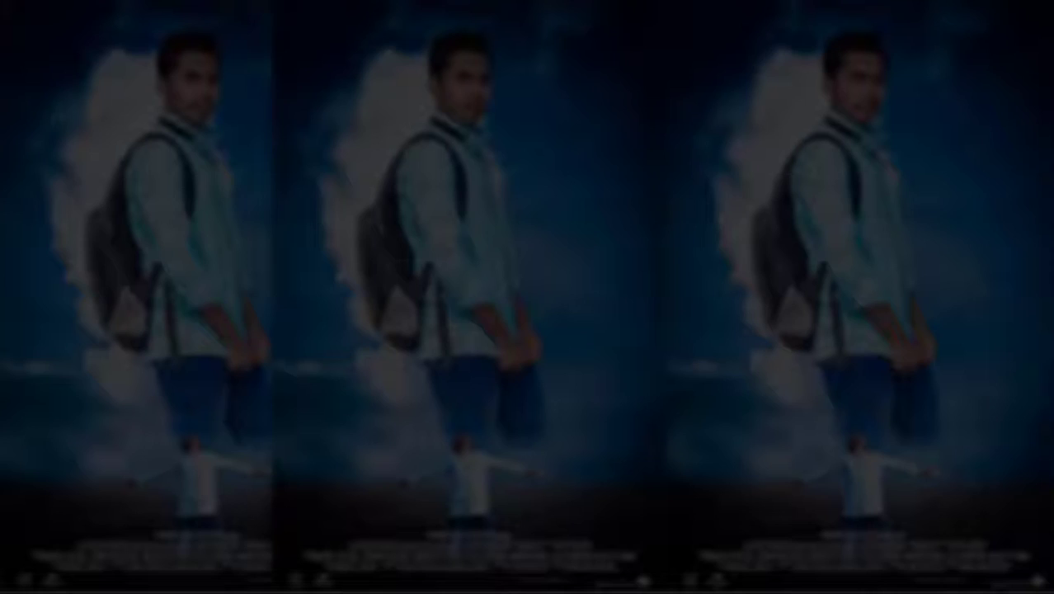